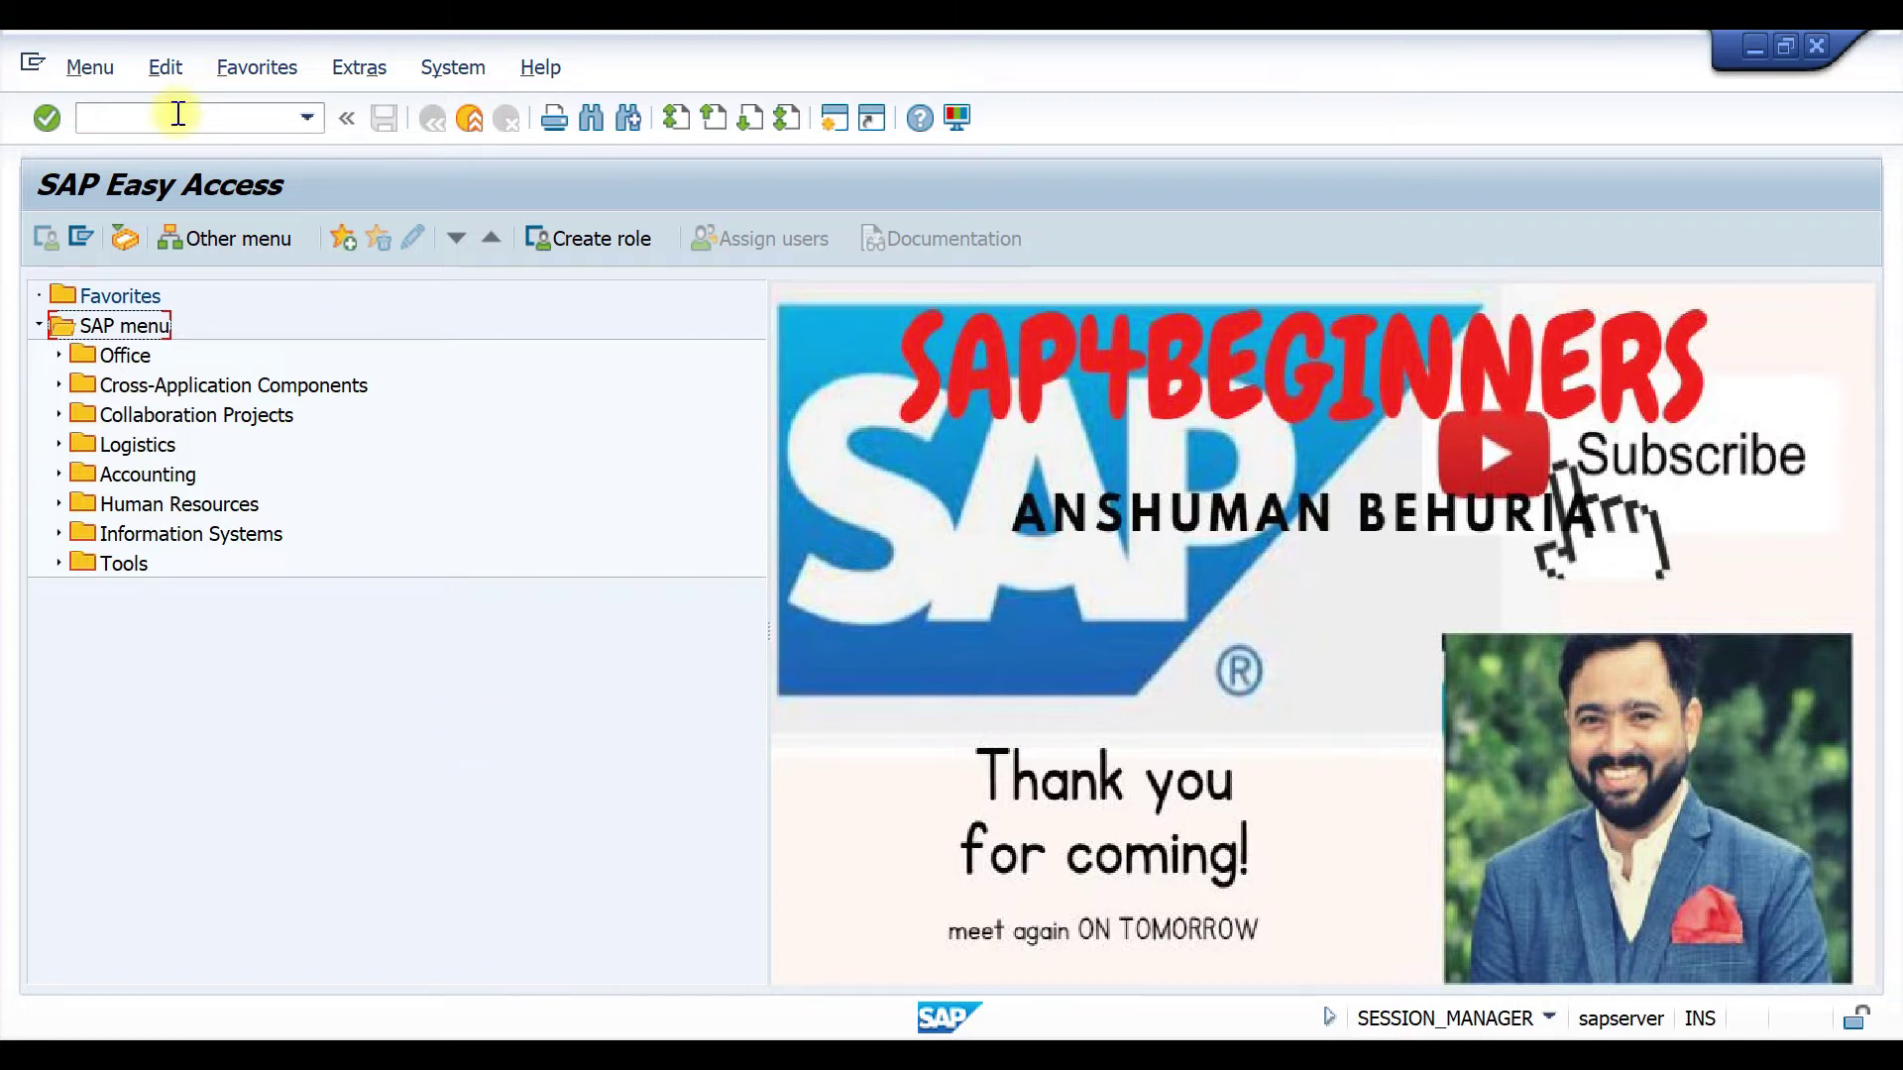
Step: Open the partner functions of vendor MINDA for company code T100 and purchasing organization P110 with transaction XK02
click(178, 114)
key(Return)
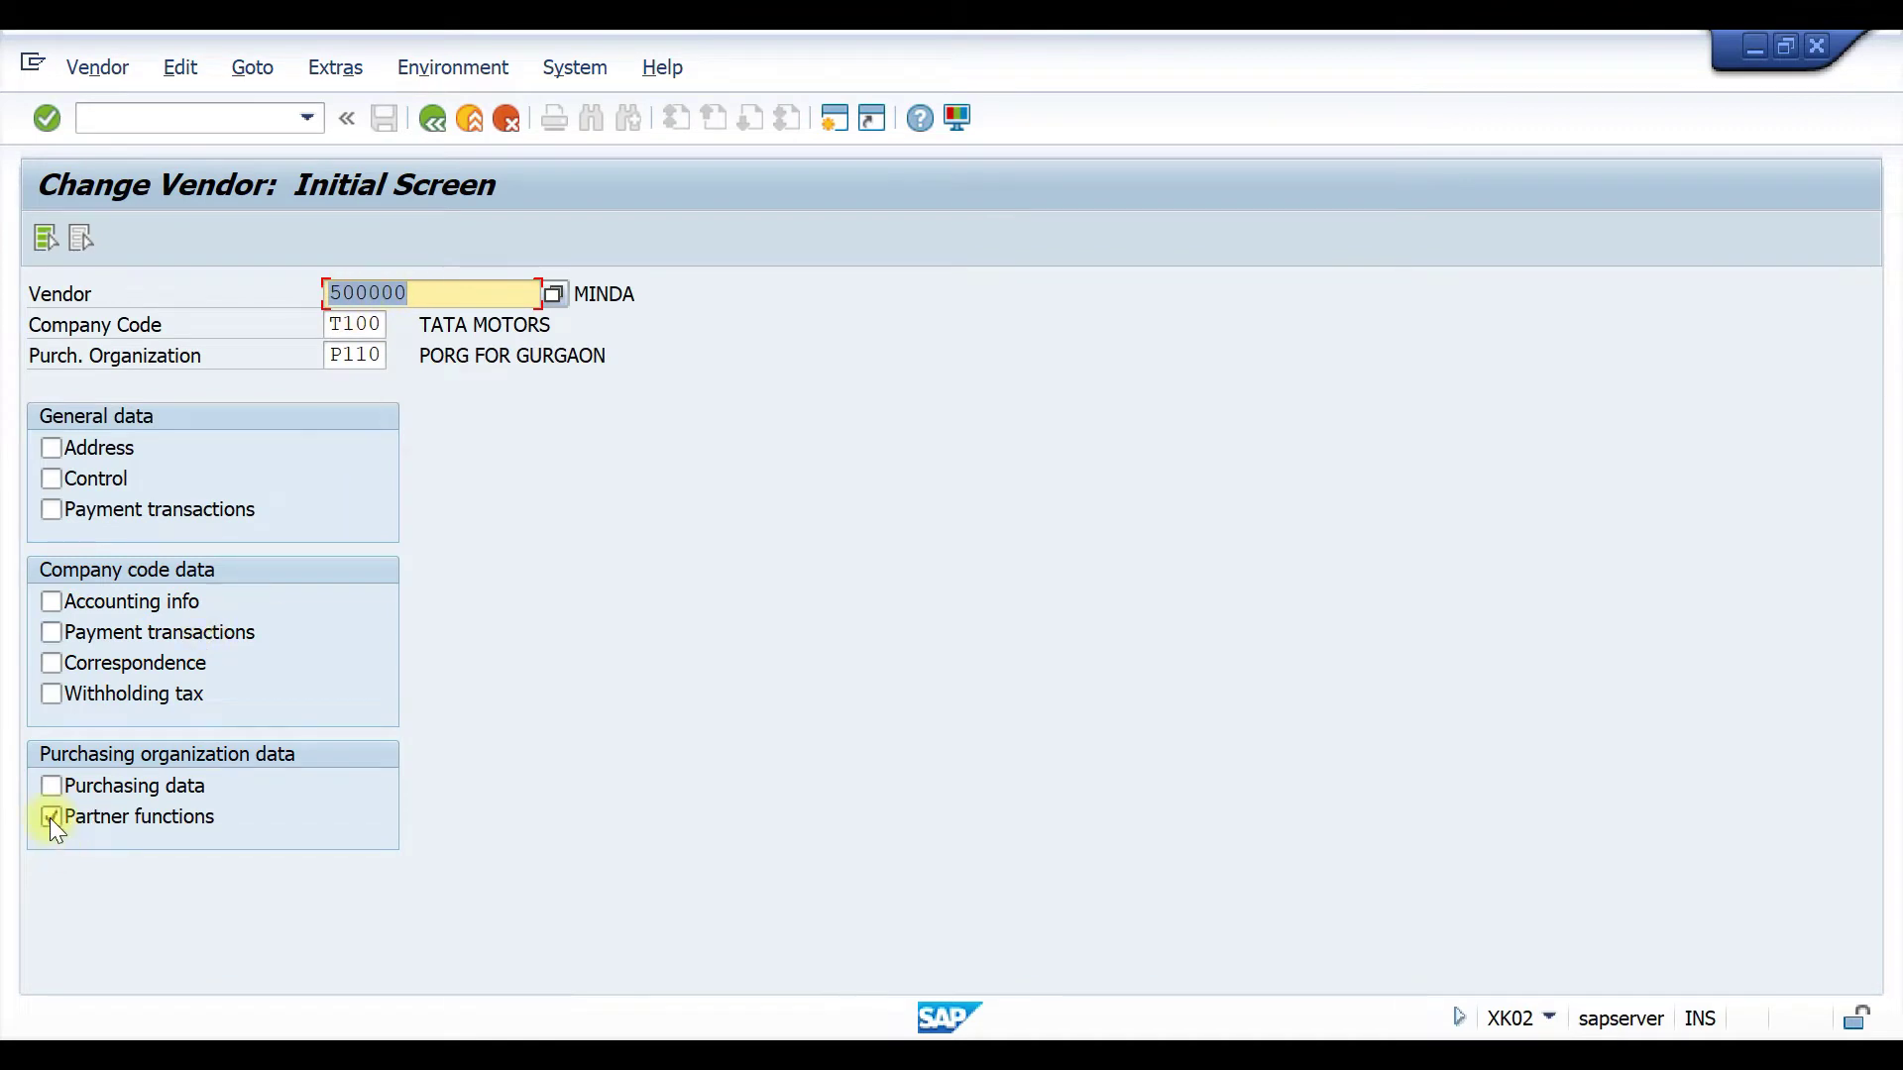
click(48, 123)
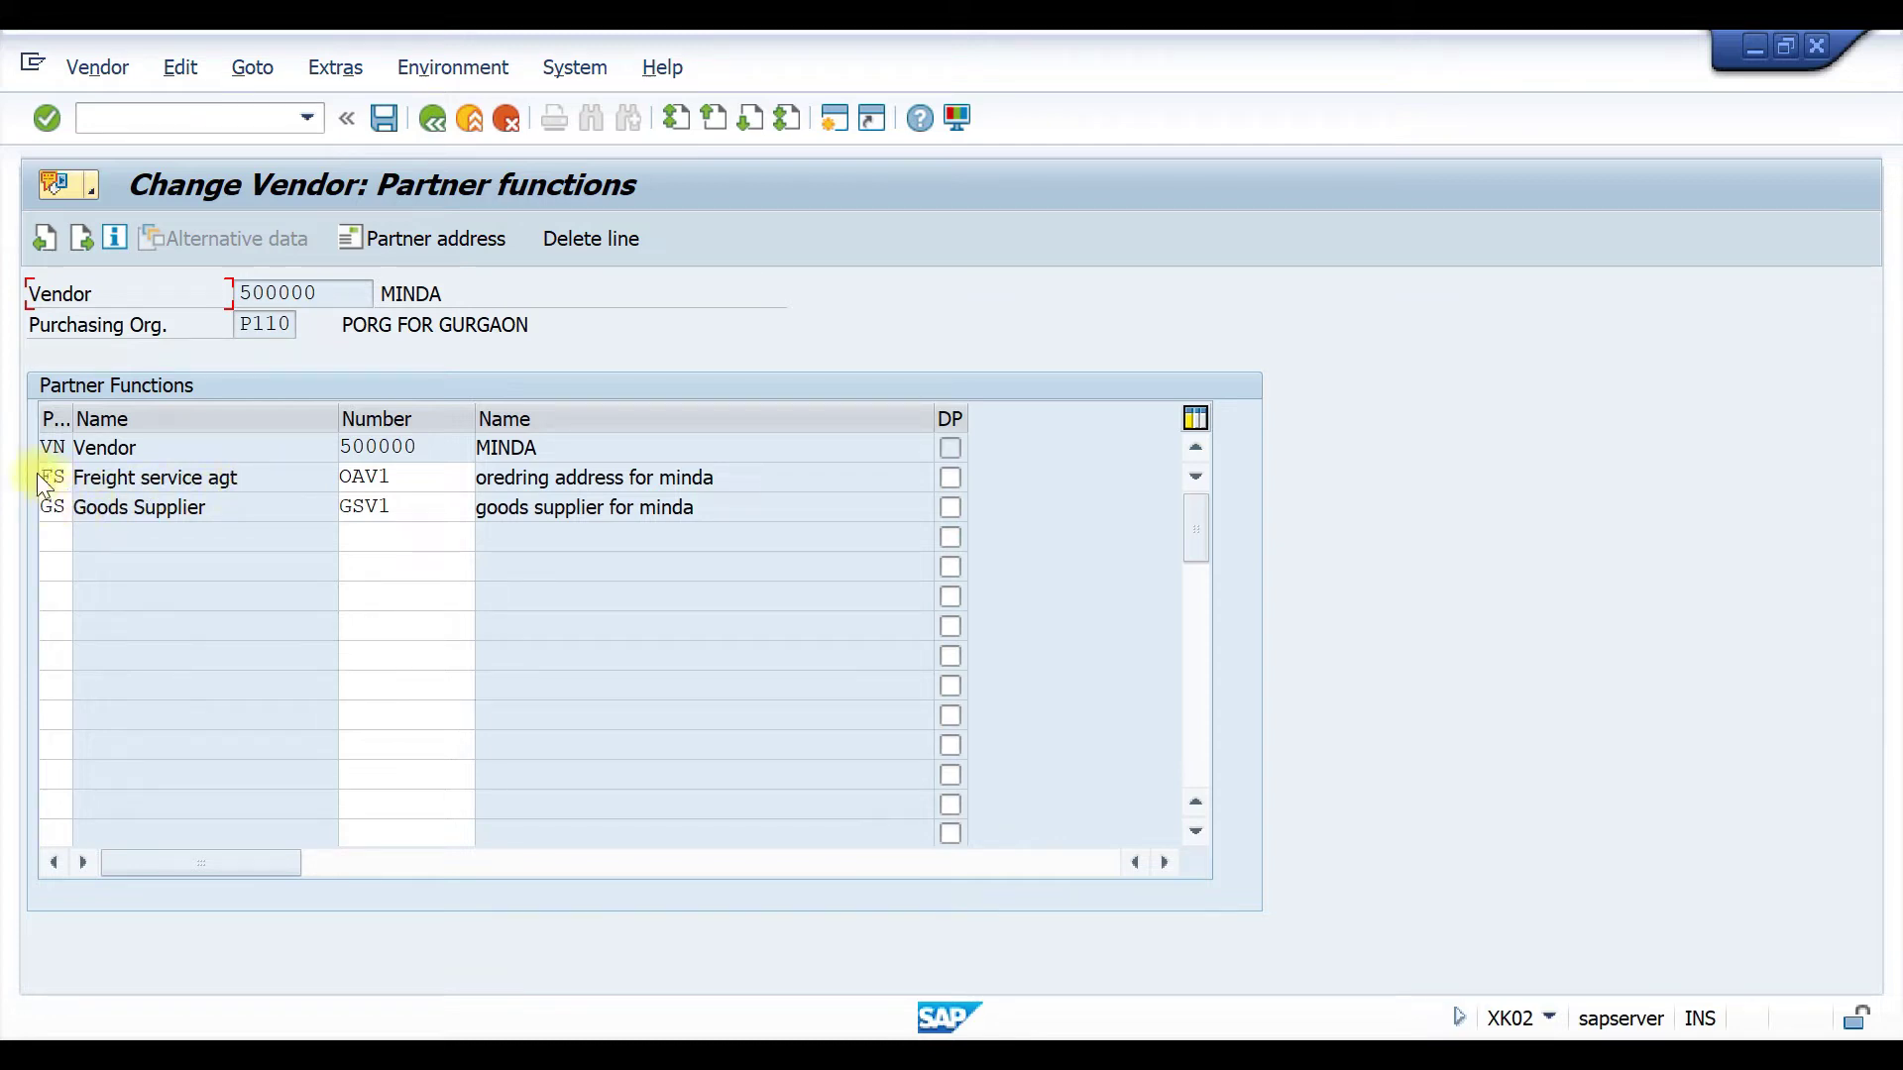
Step: Examine the number and name assigned to the Freight service agt partner function
double_click(437, 476)
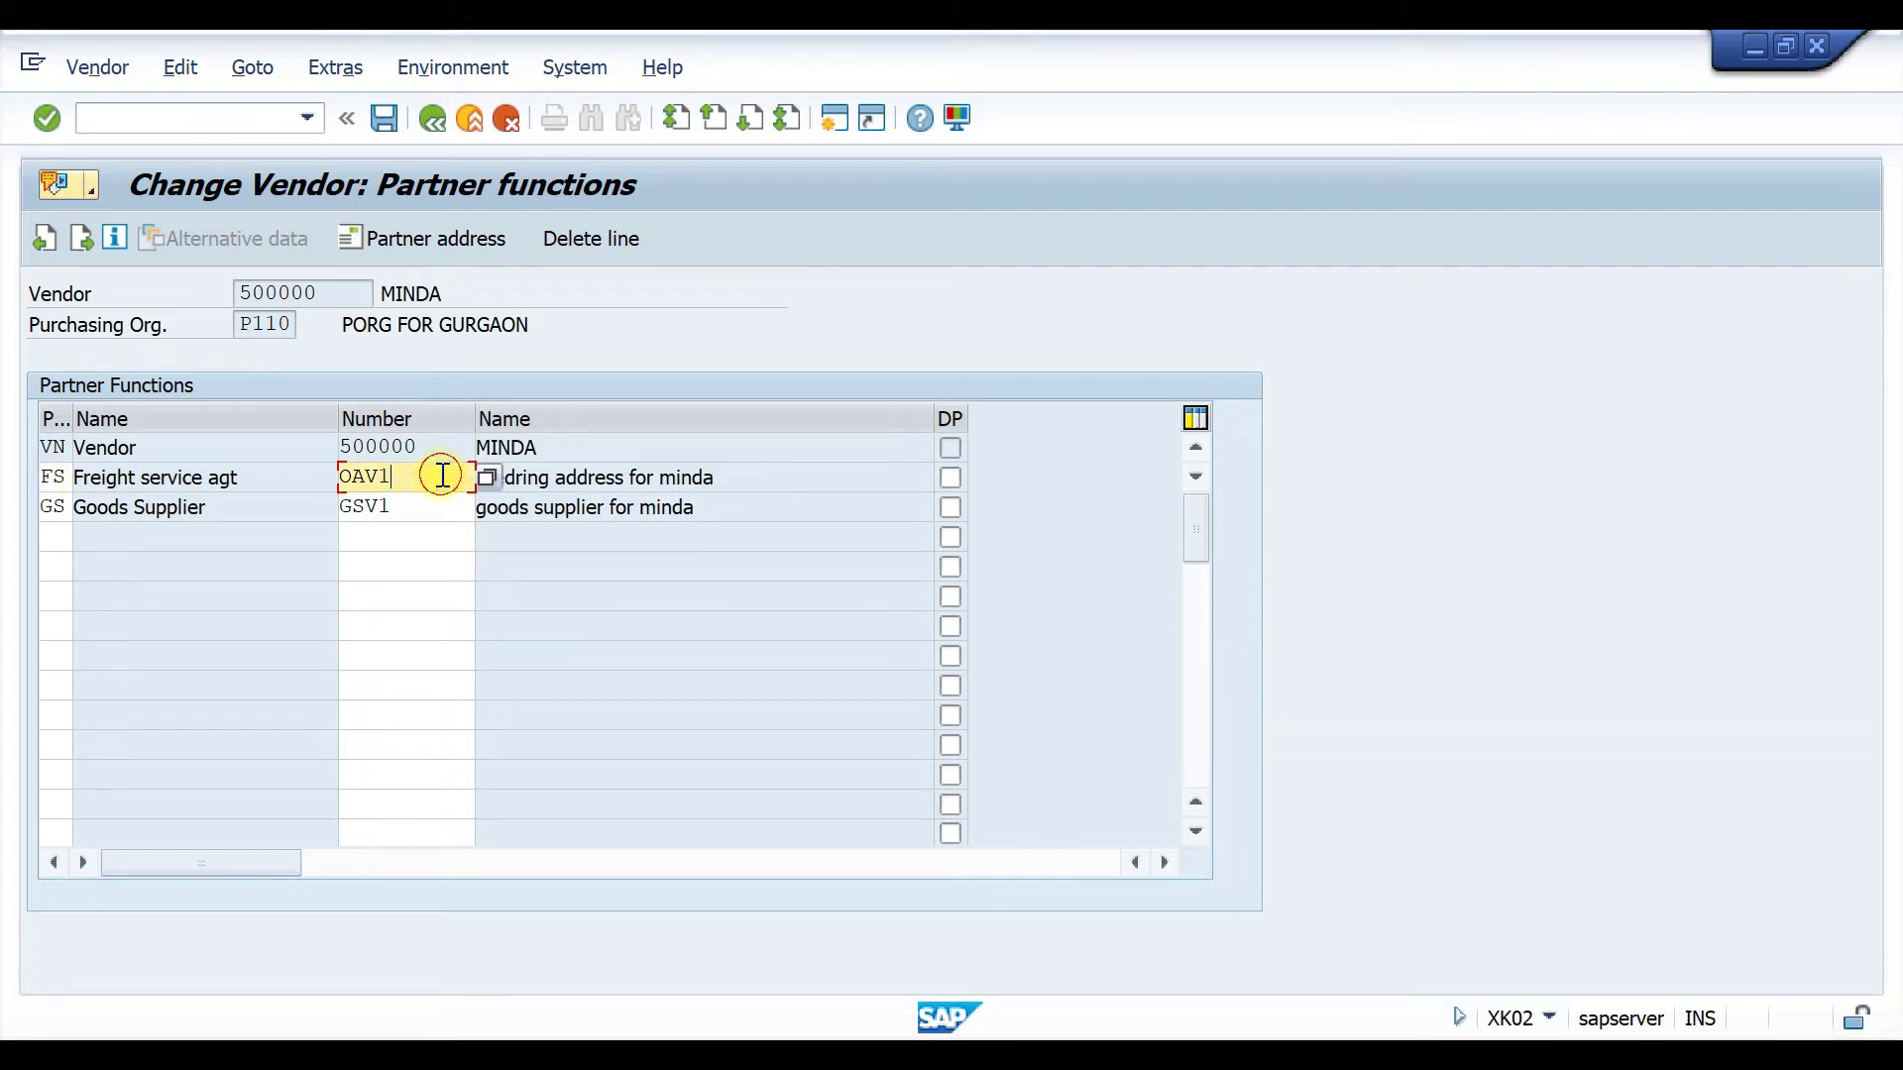
click(731, 476)
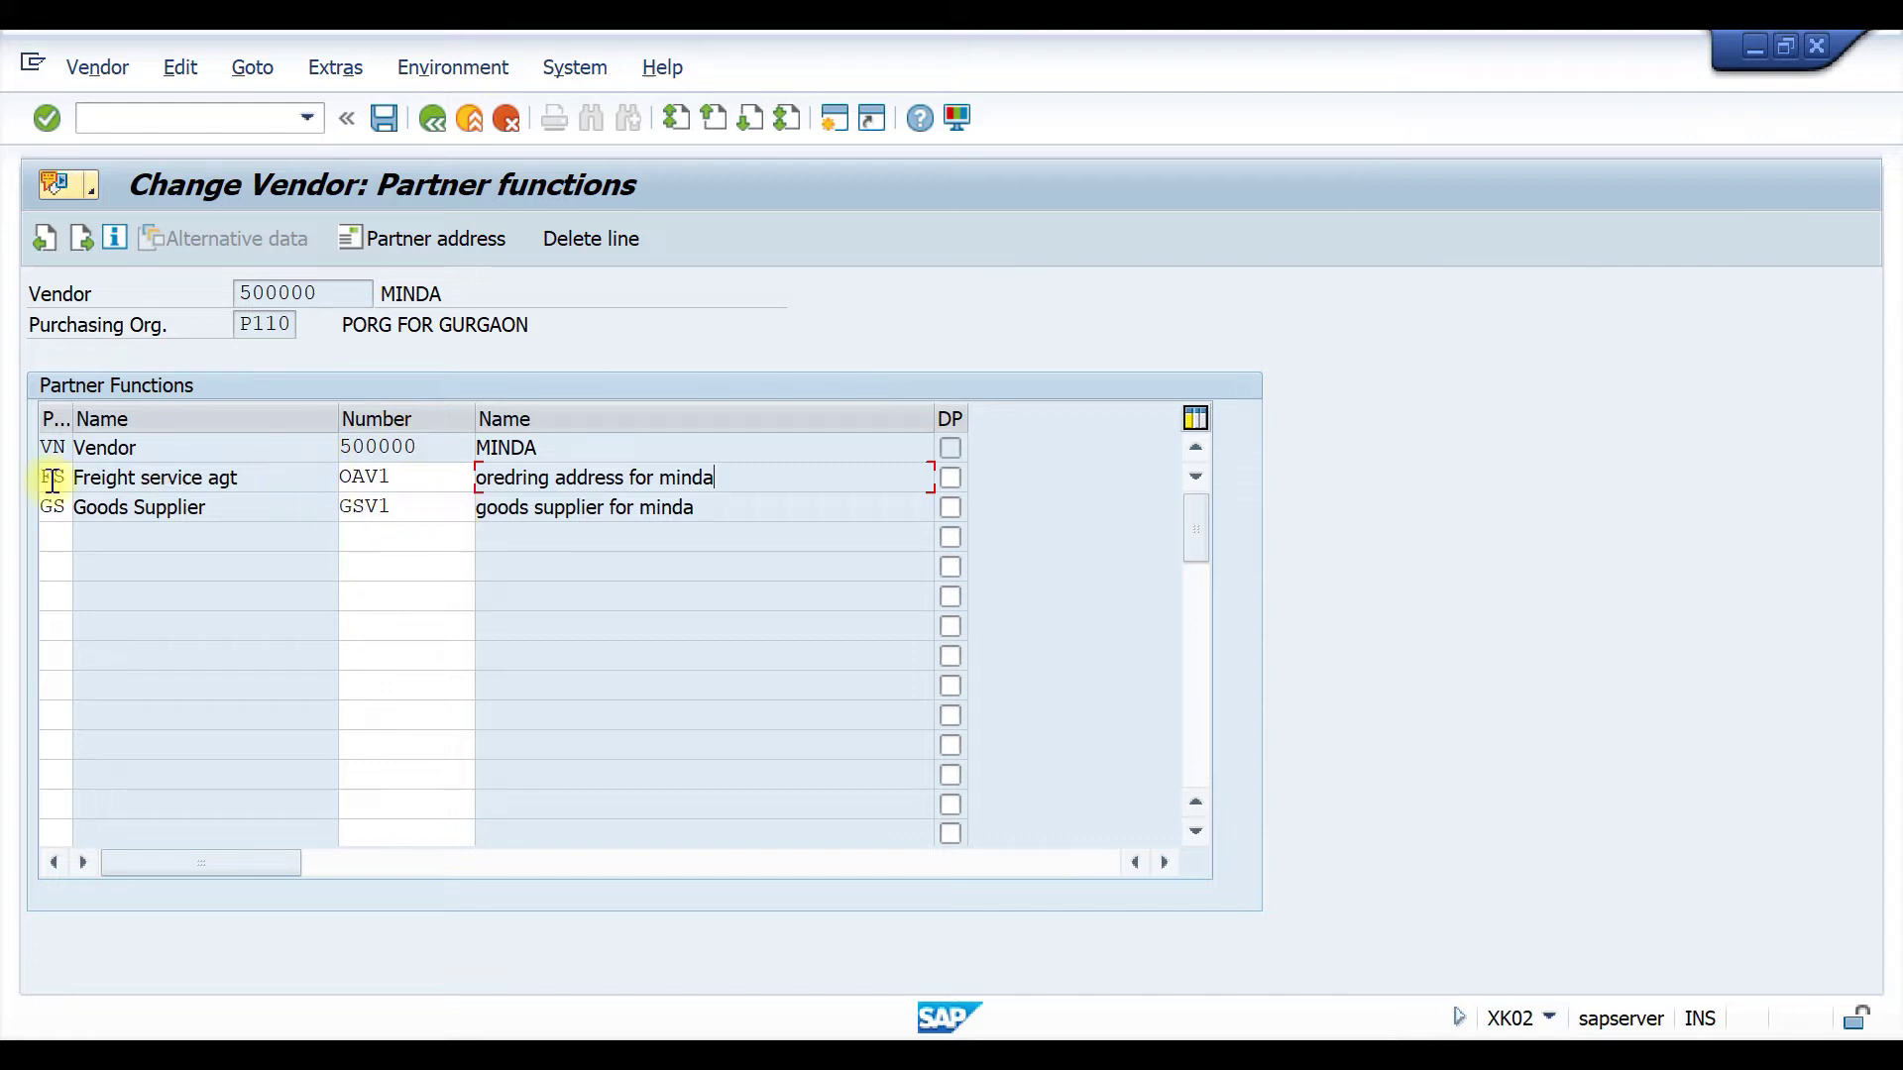
double_click(397, 478)
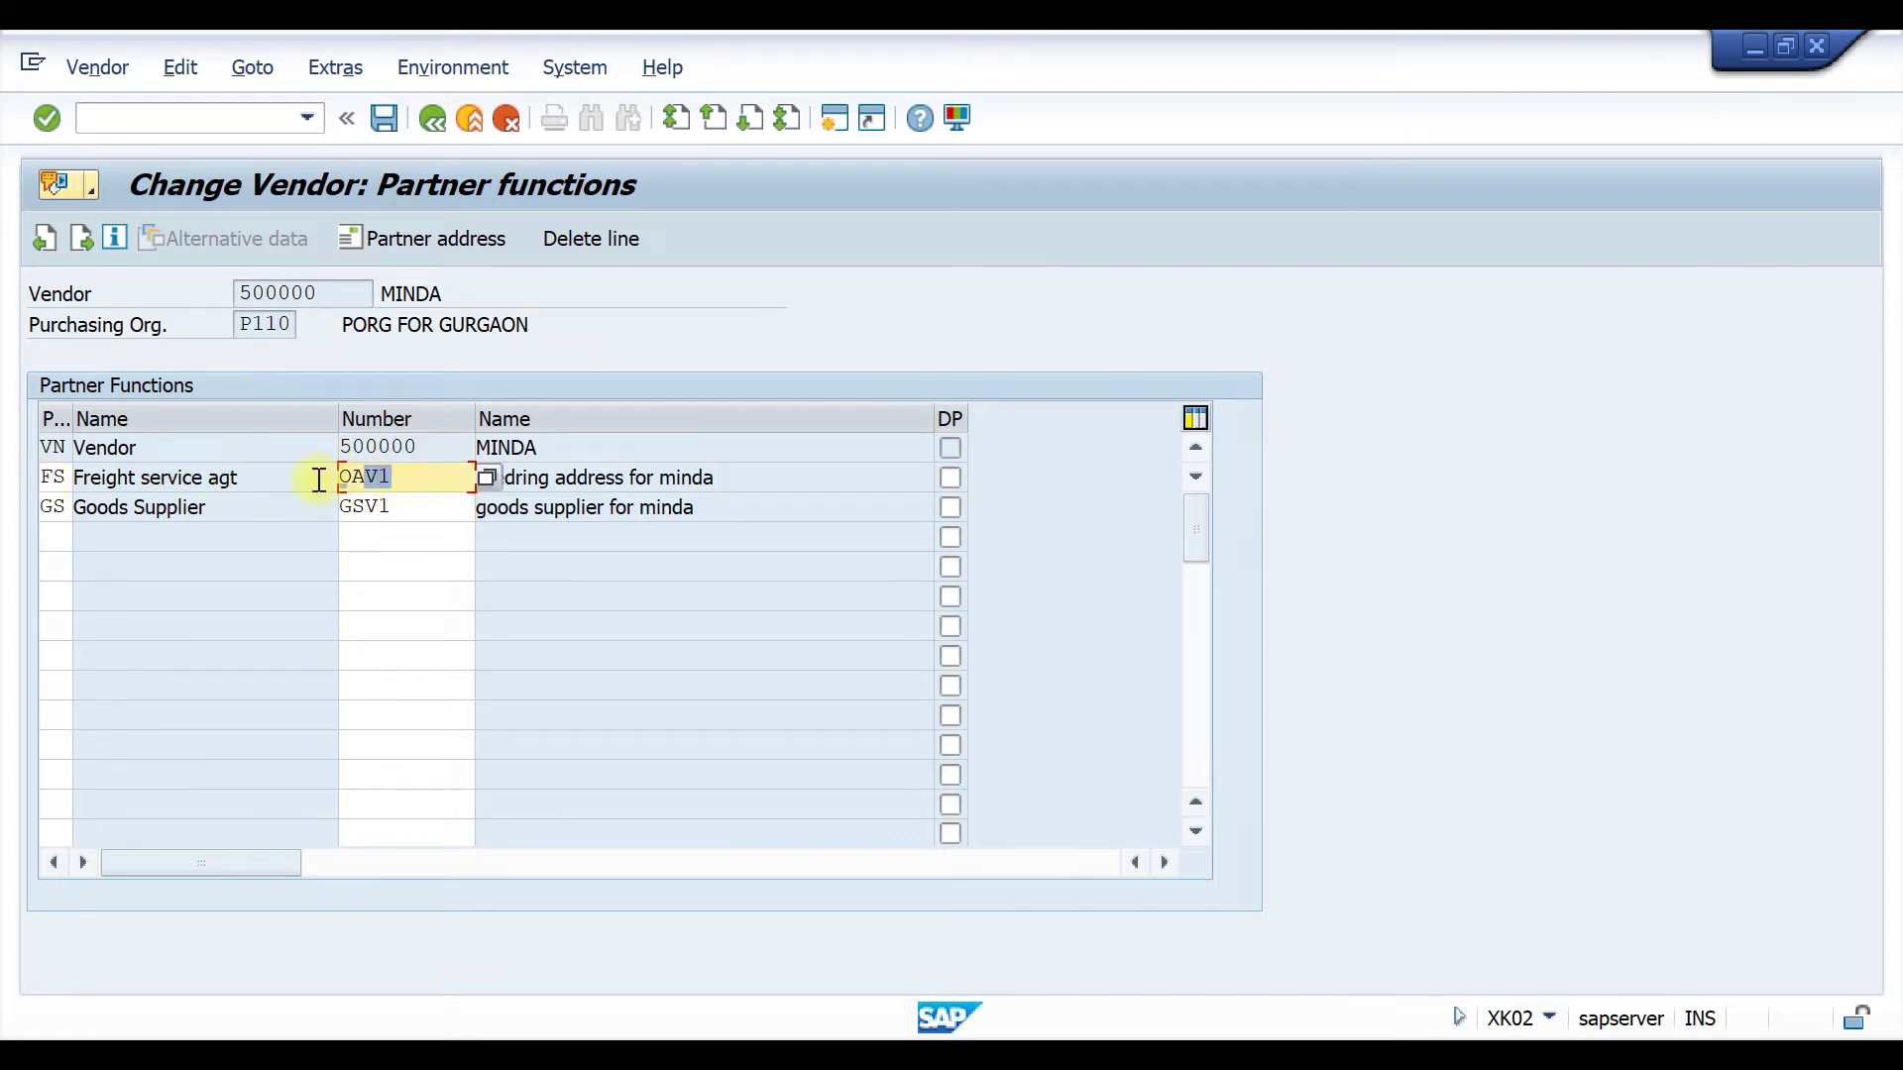
click(406, 480)
Step: Switch to transaction ME21N to create a purchase order
click(151, 120)
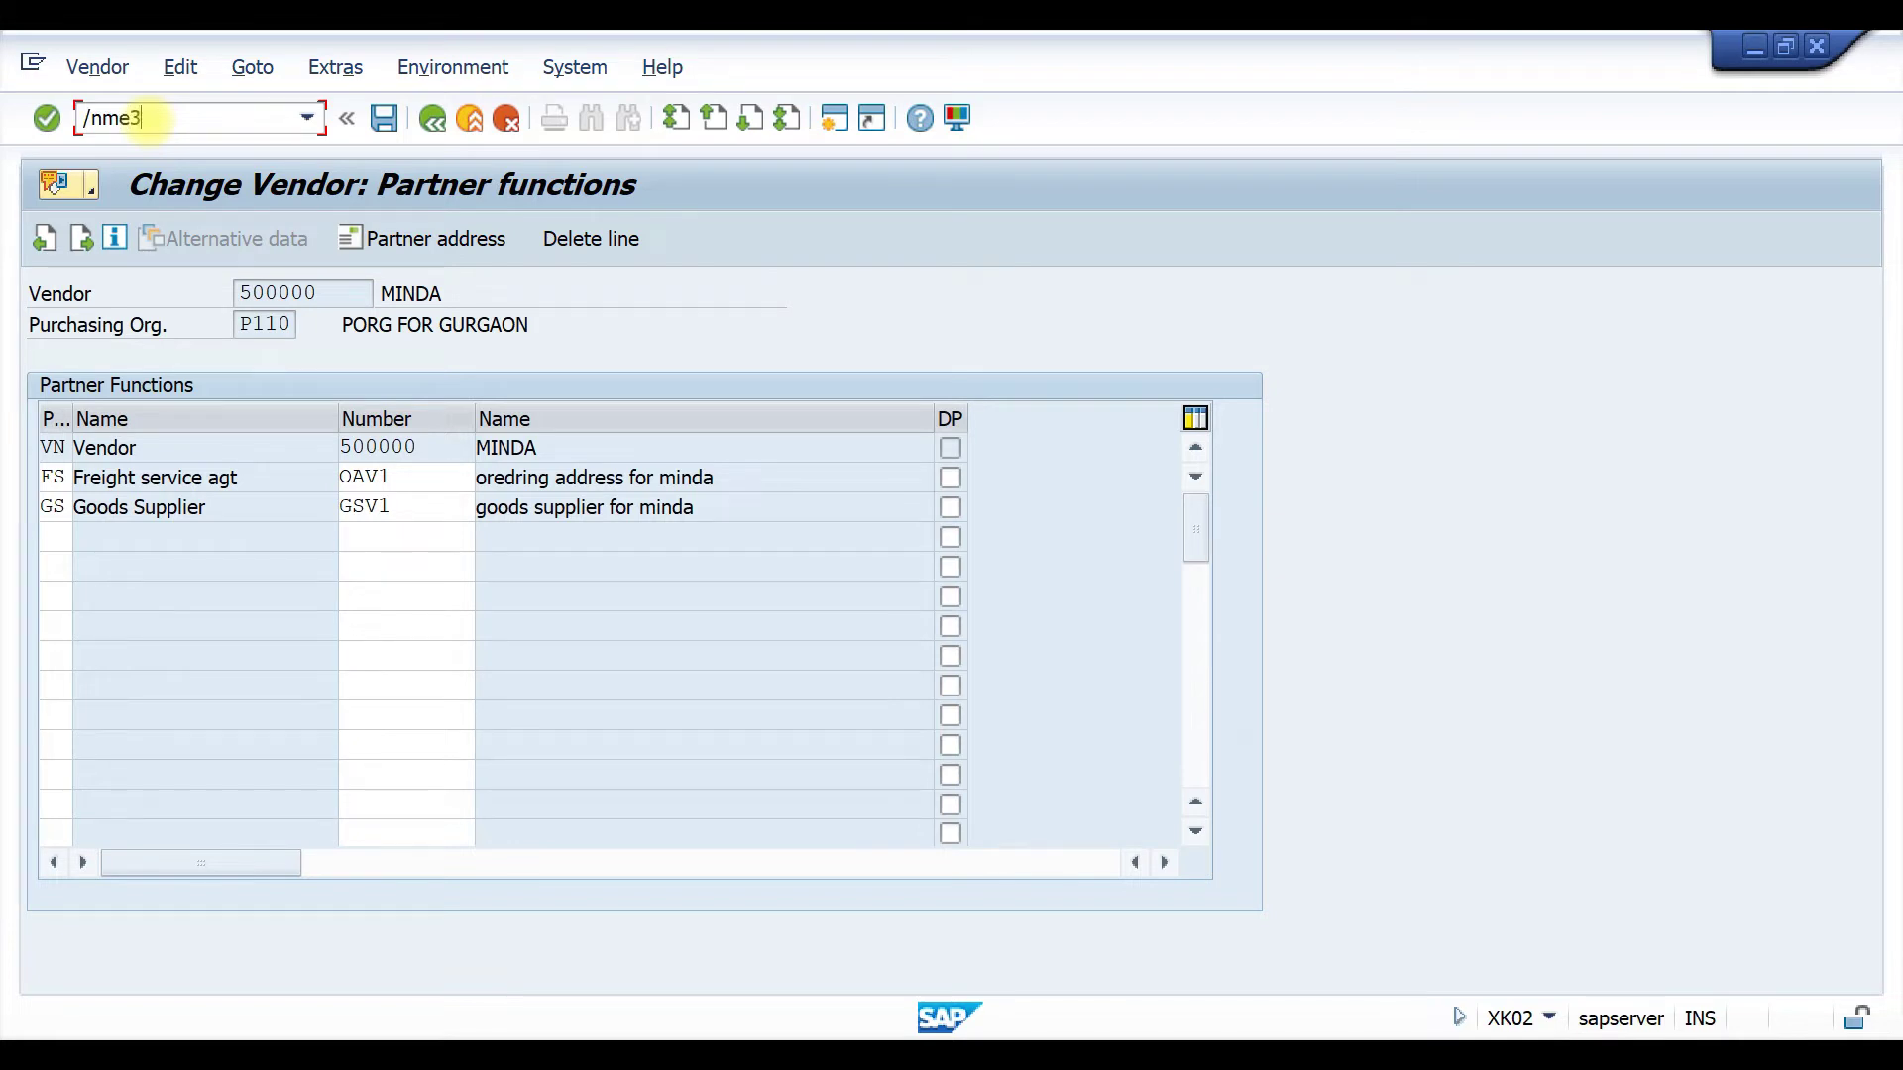
text(/nme21n)
key(Return)
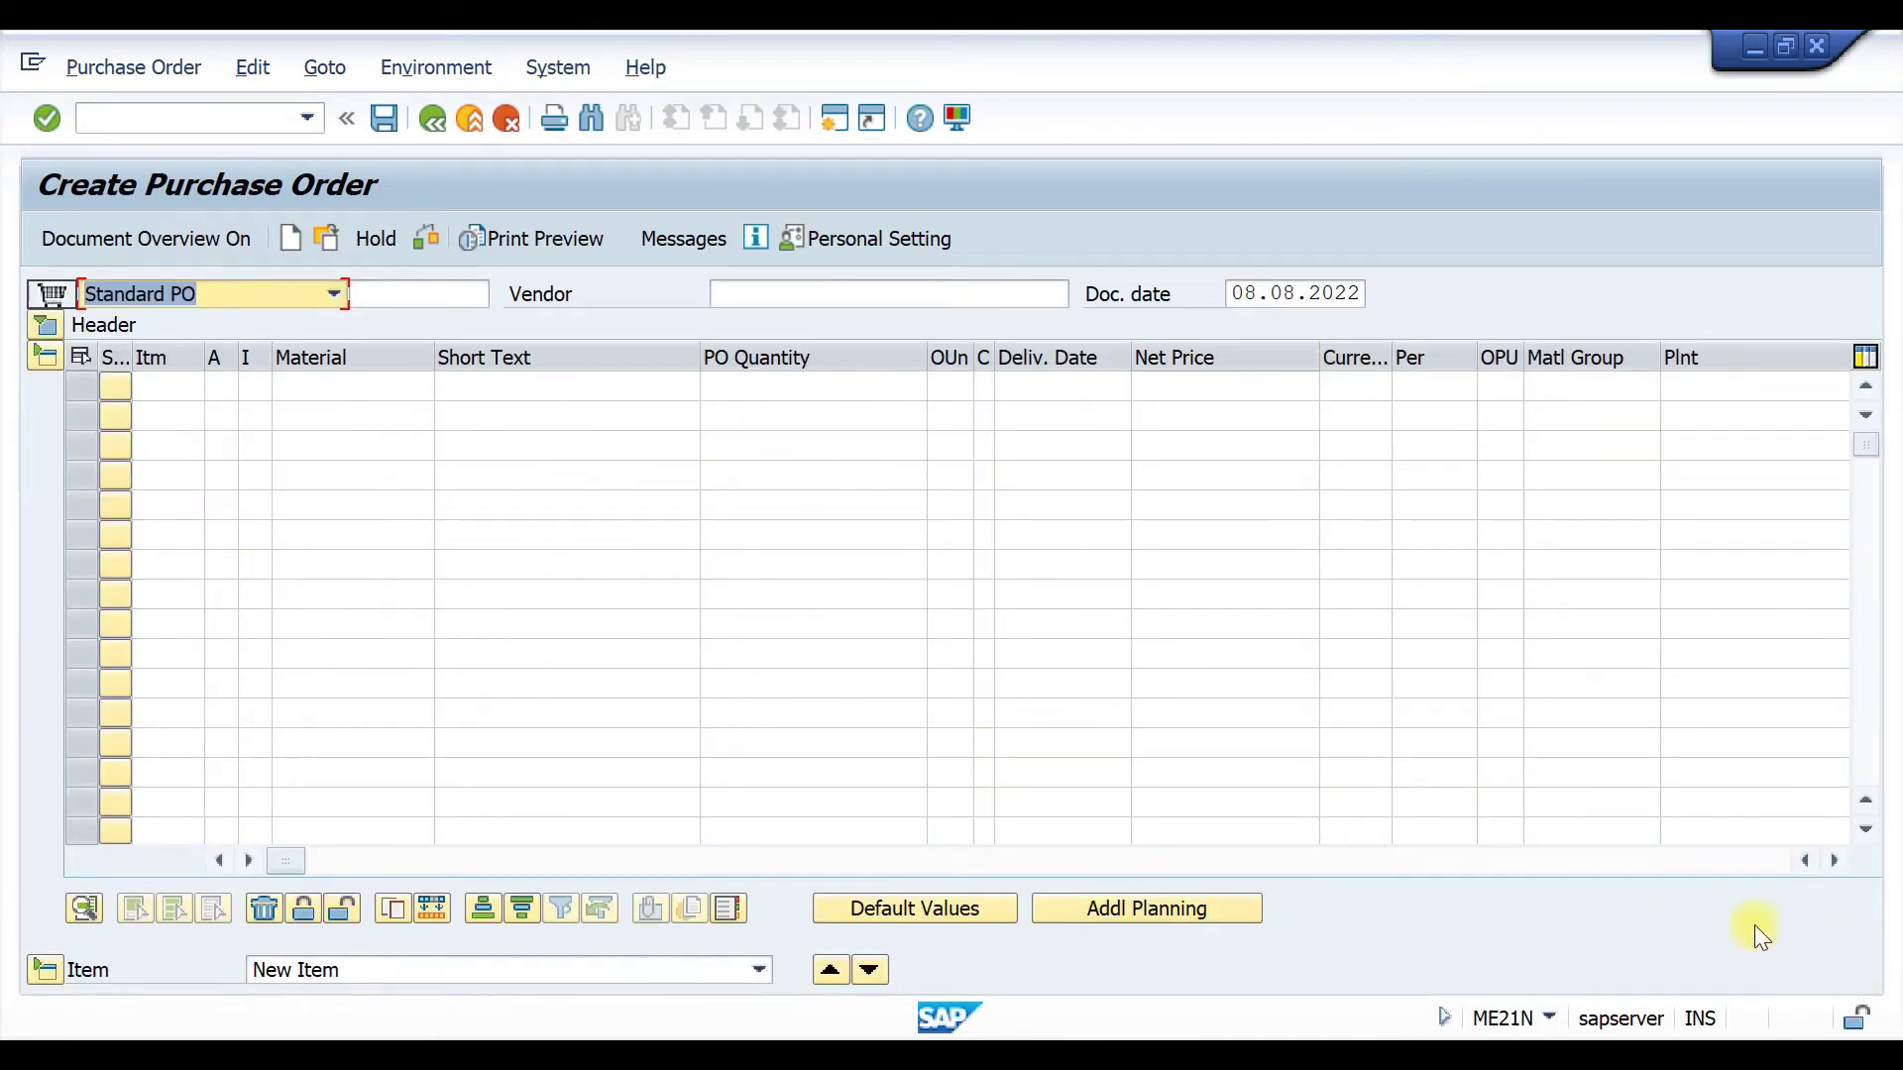
click(1834, 860)
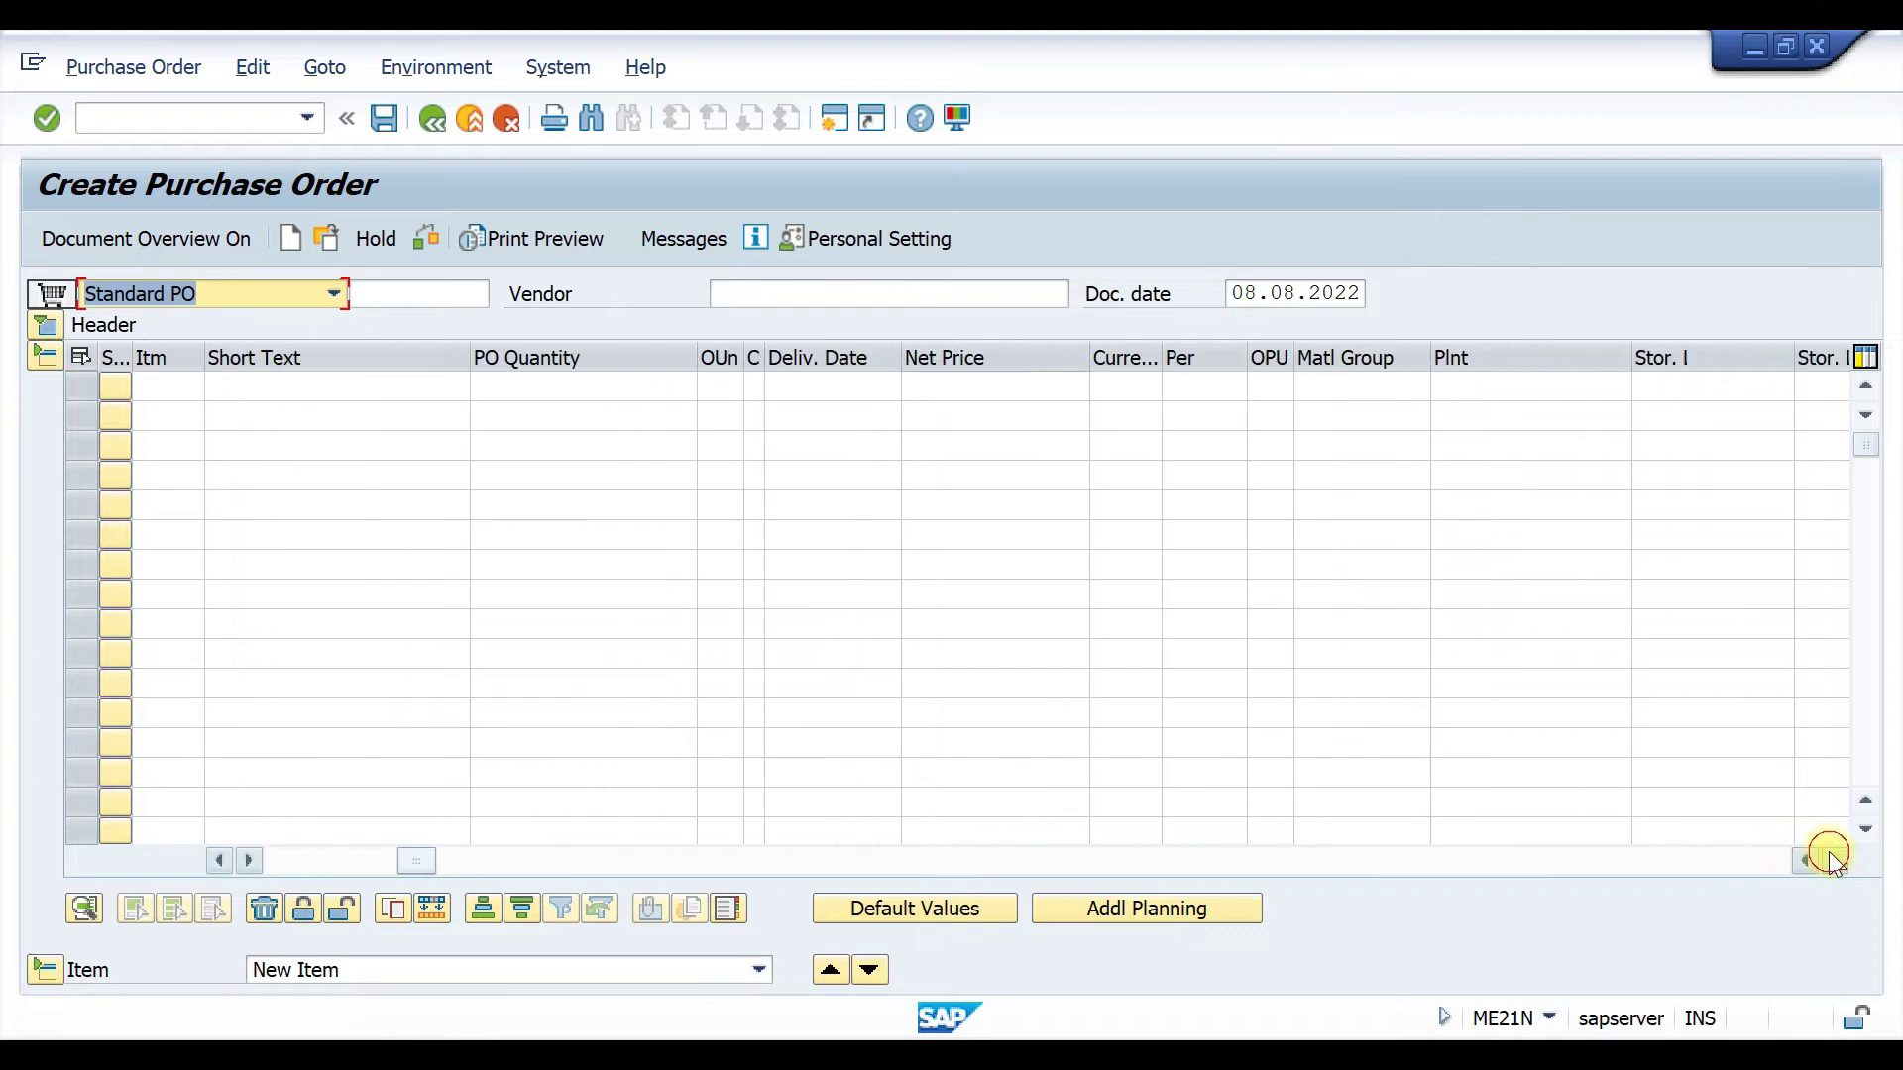
click(1834, 860)
click(1834, 860)
click(1834, 860)
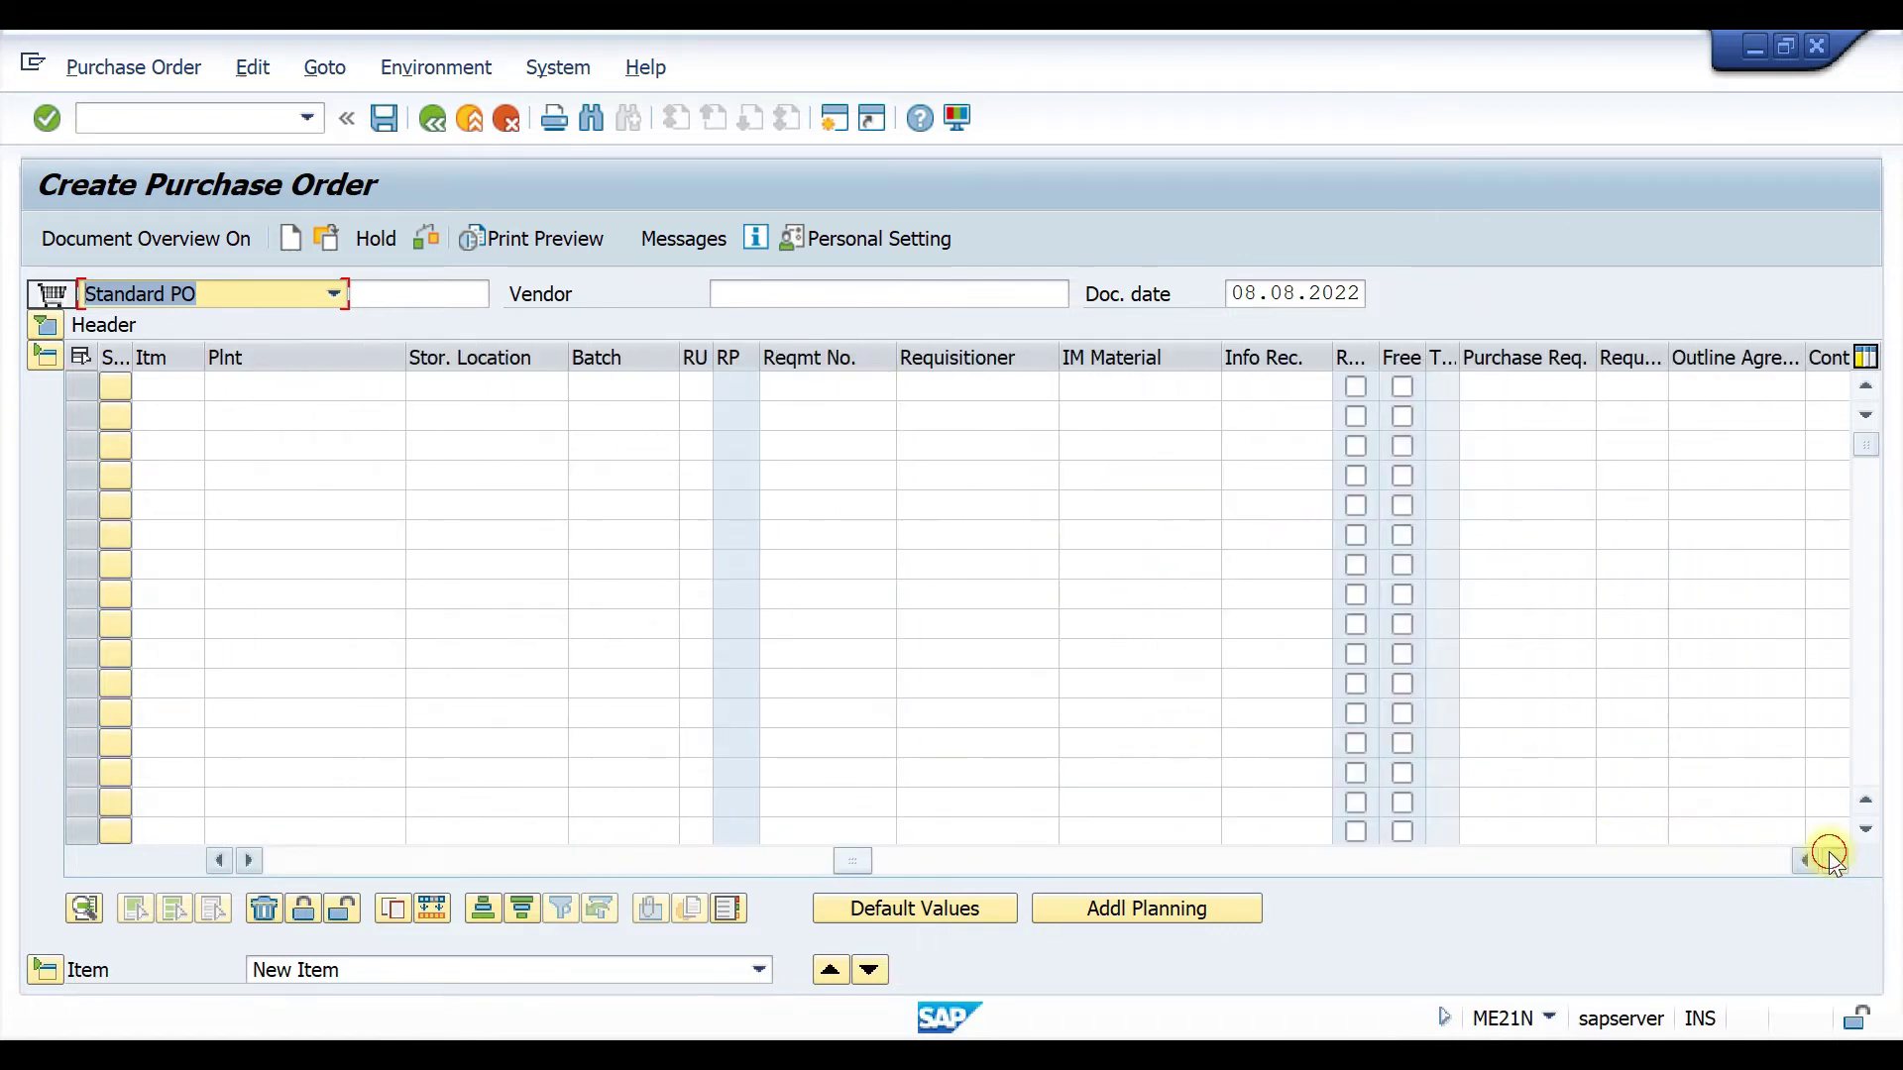
click(1834, 860)
click(1697, 387)
key(ctrl+v)
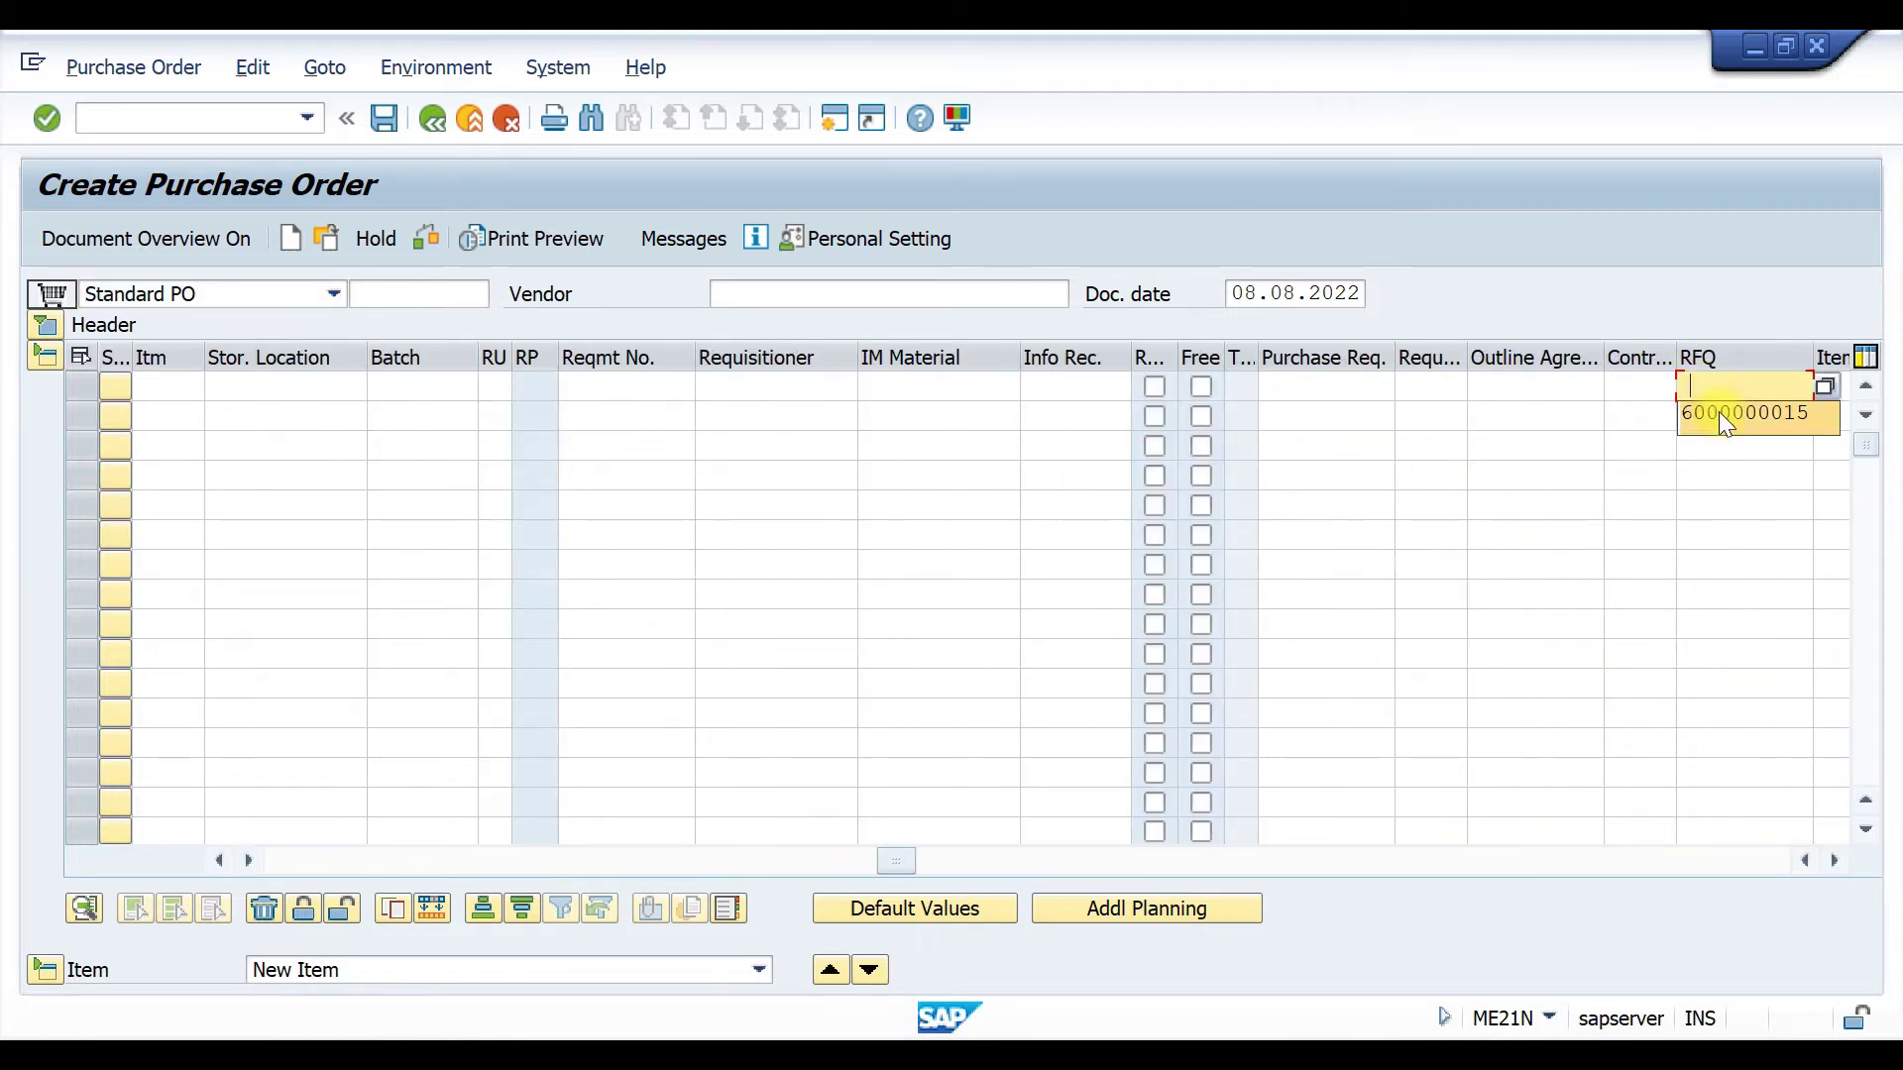
key(Return)
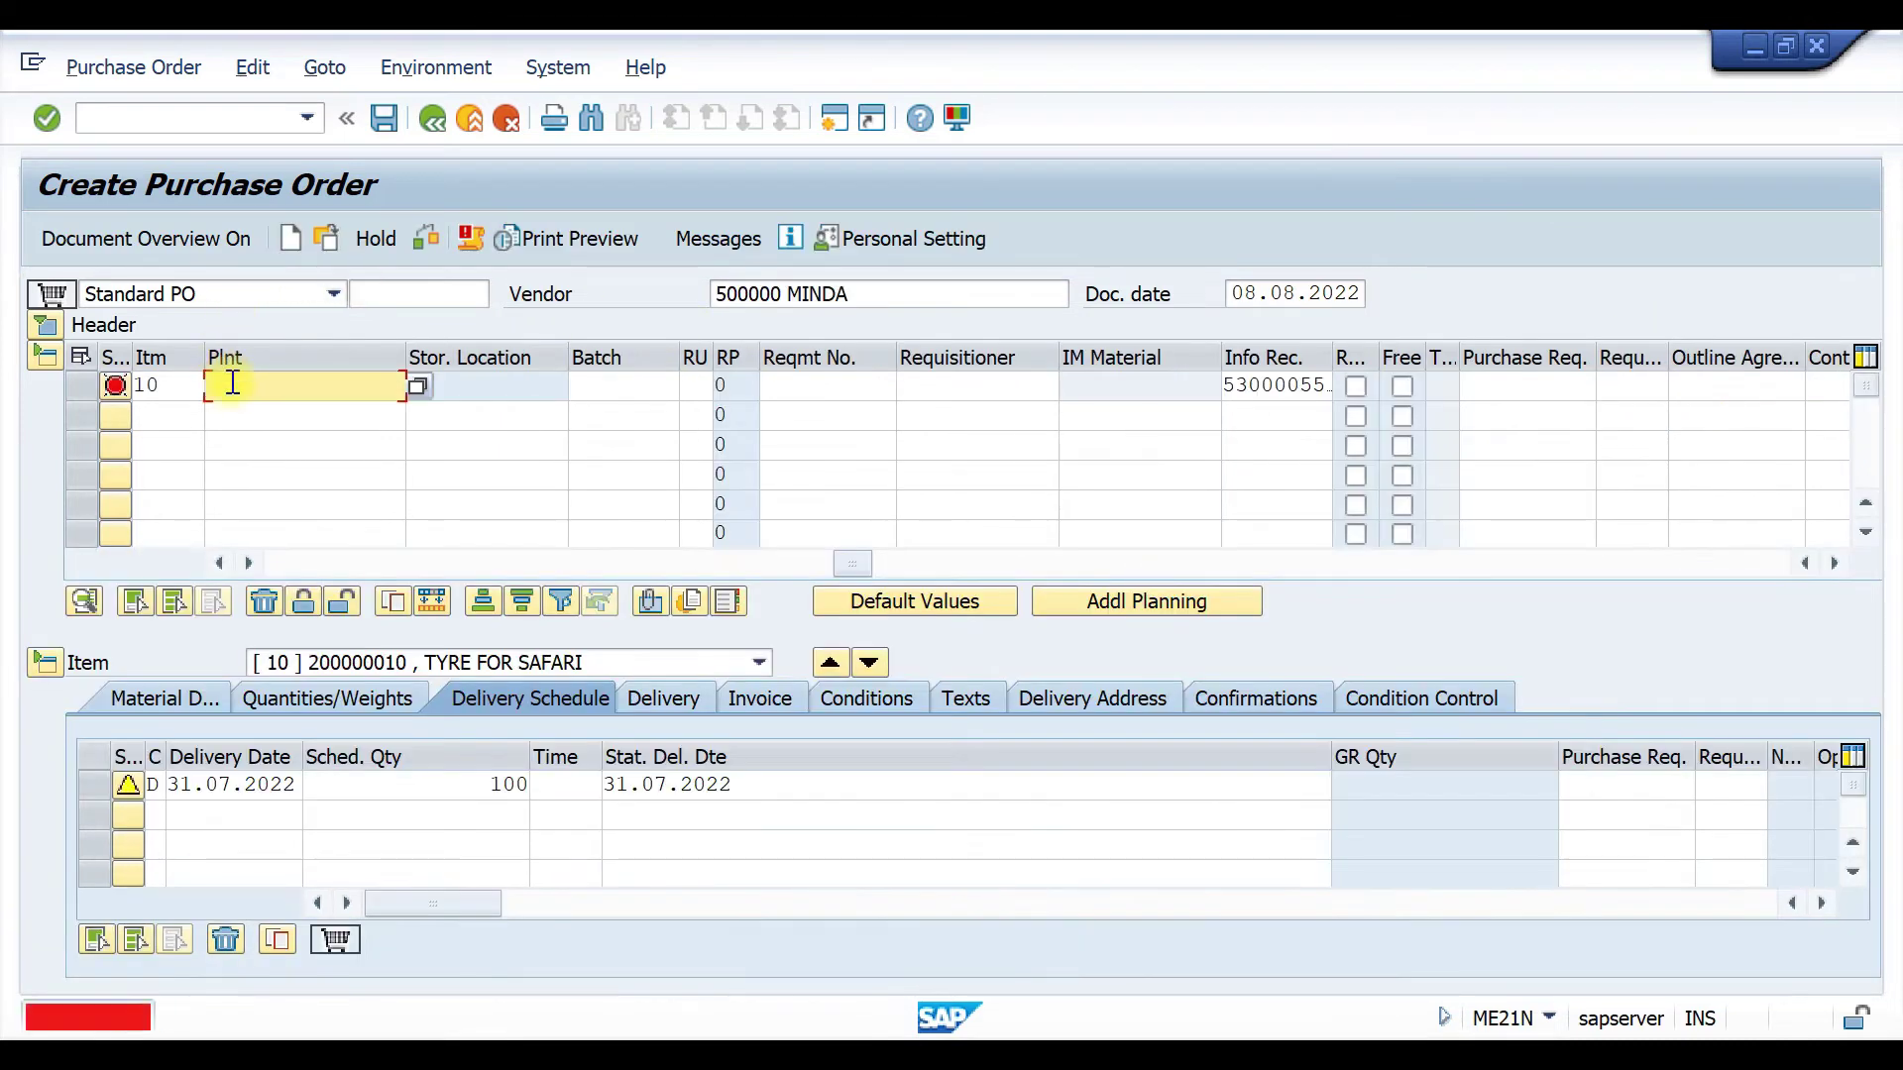
Step: Assign plant T110 to item 10 of the purchase order
click(227, 387)
click(246, 414)
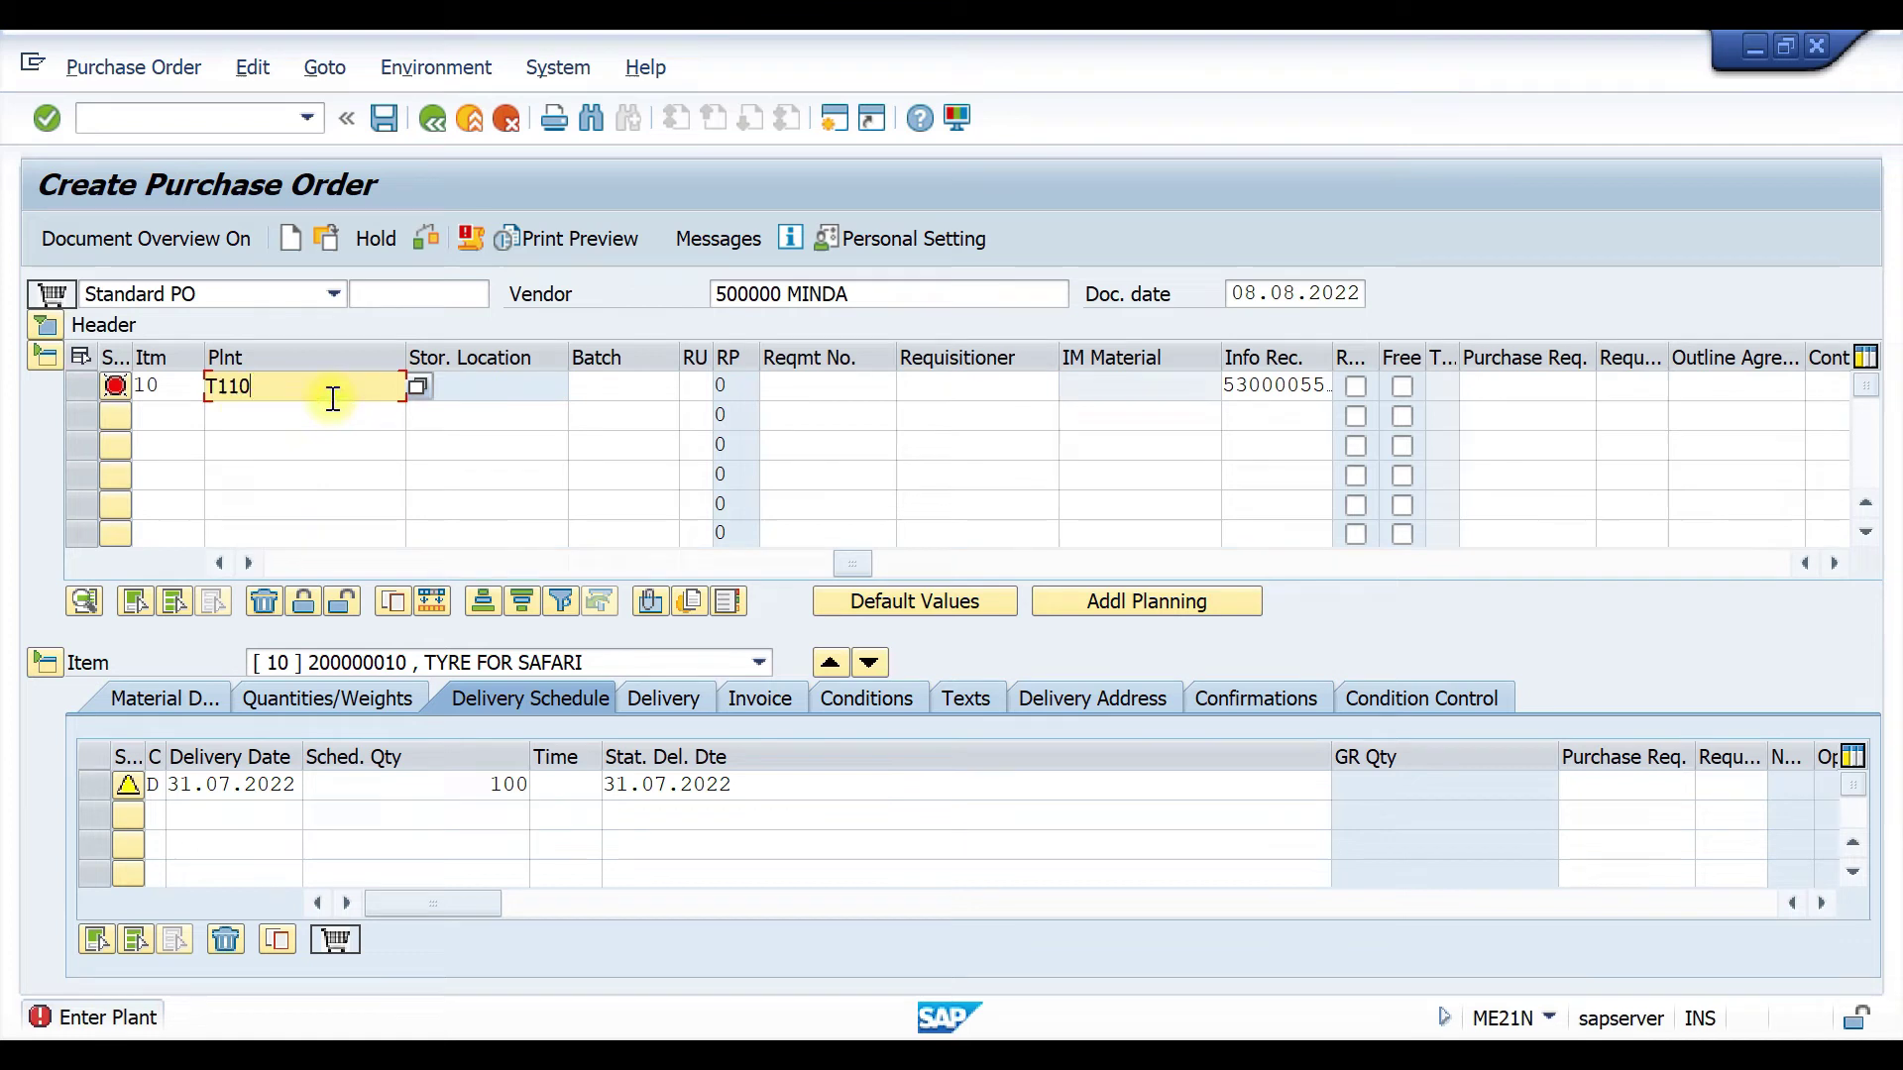
key(Return)
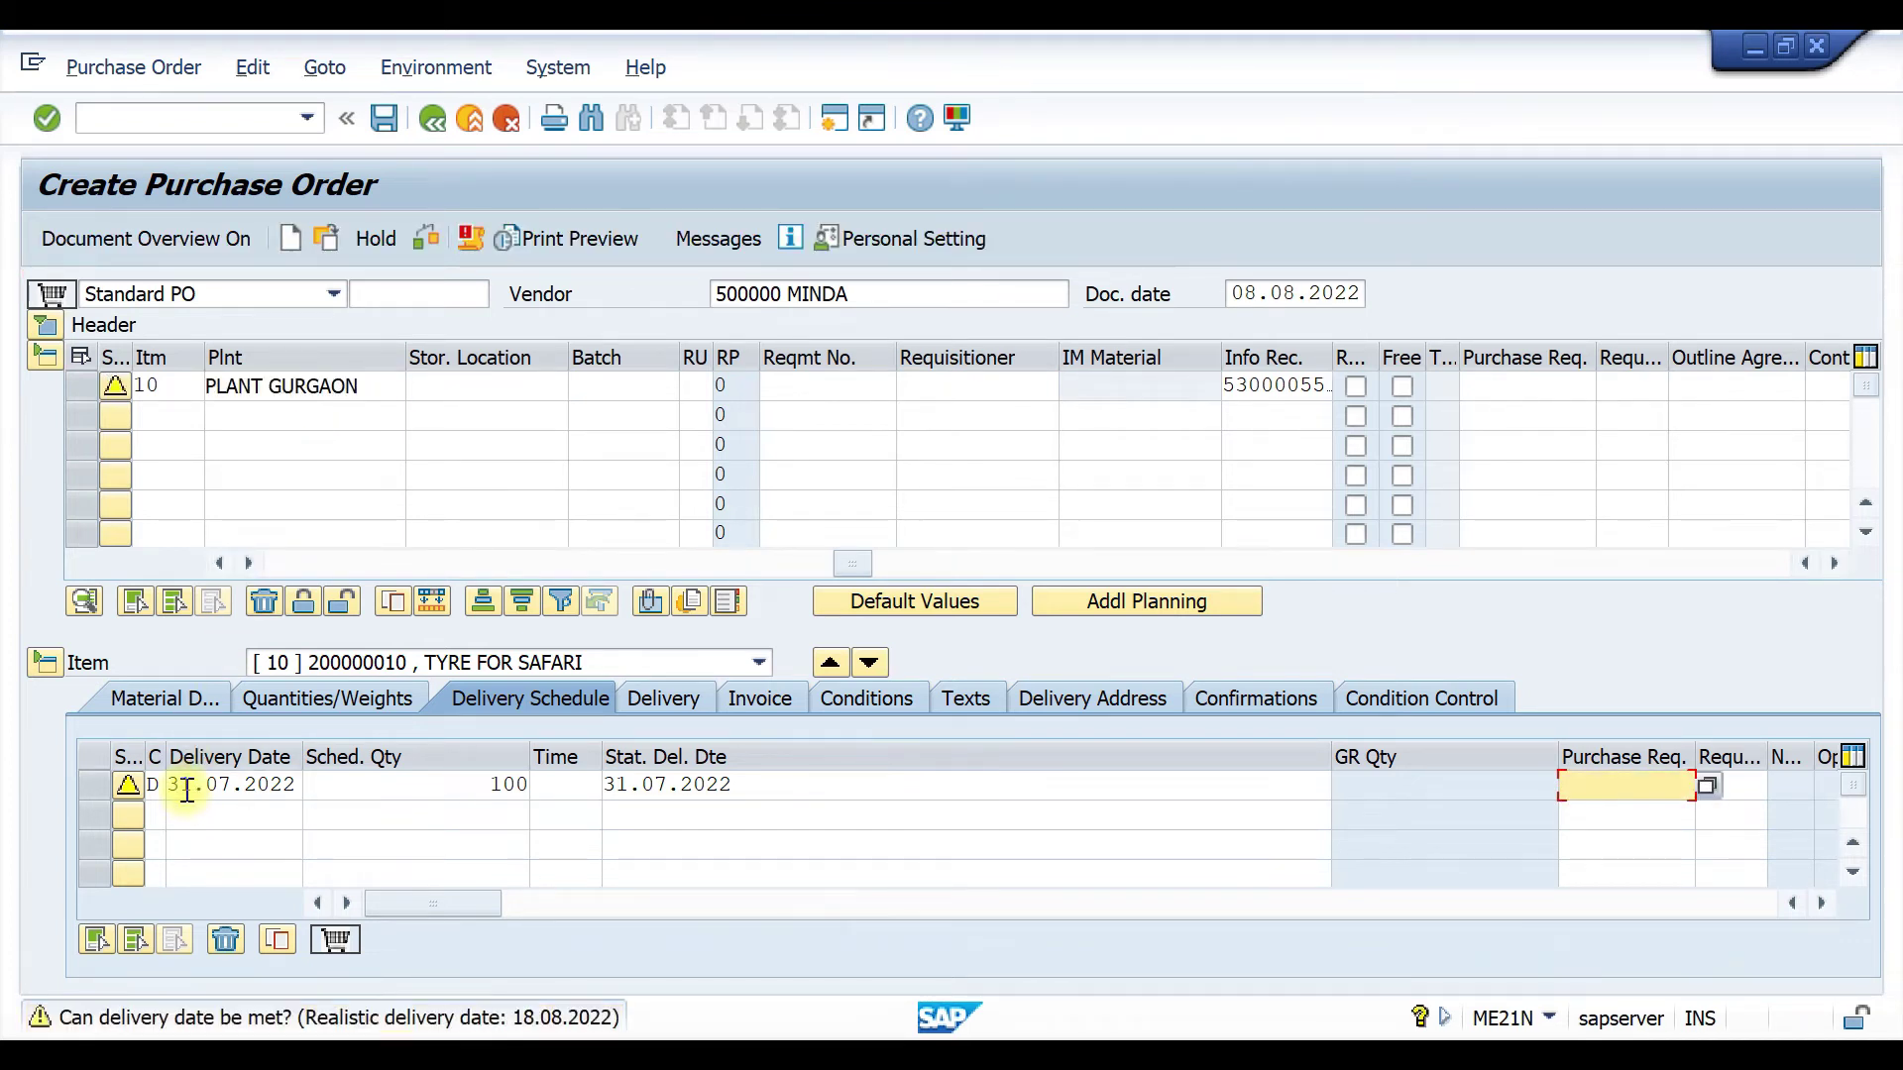
Step: Set the delivery date in item 10's delivery schedule to 18.08.2022
click(206, 784)
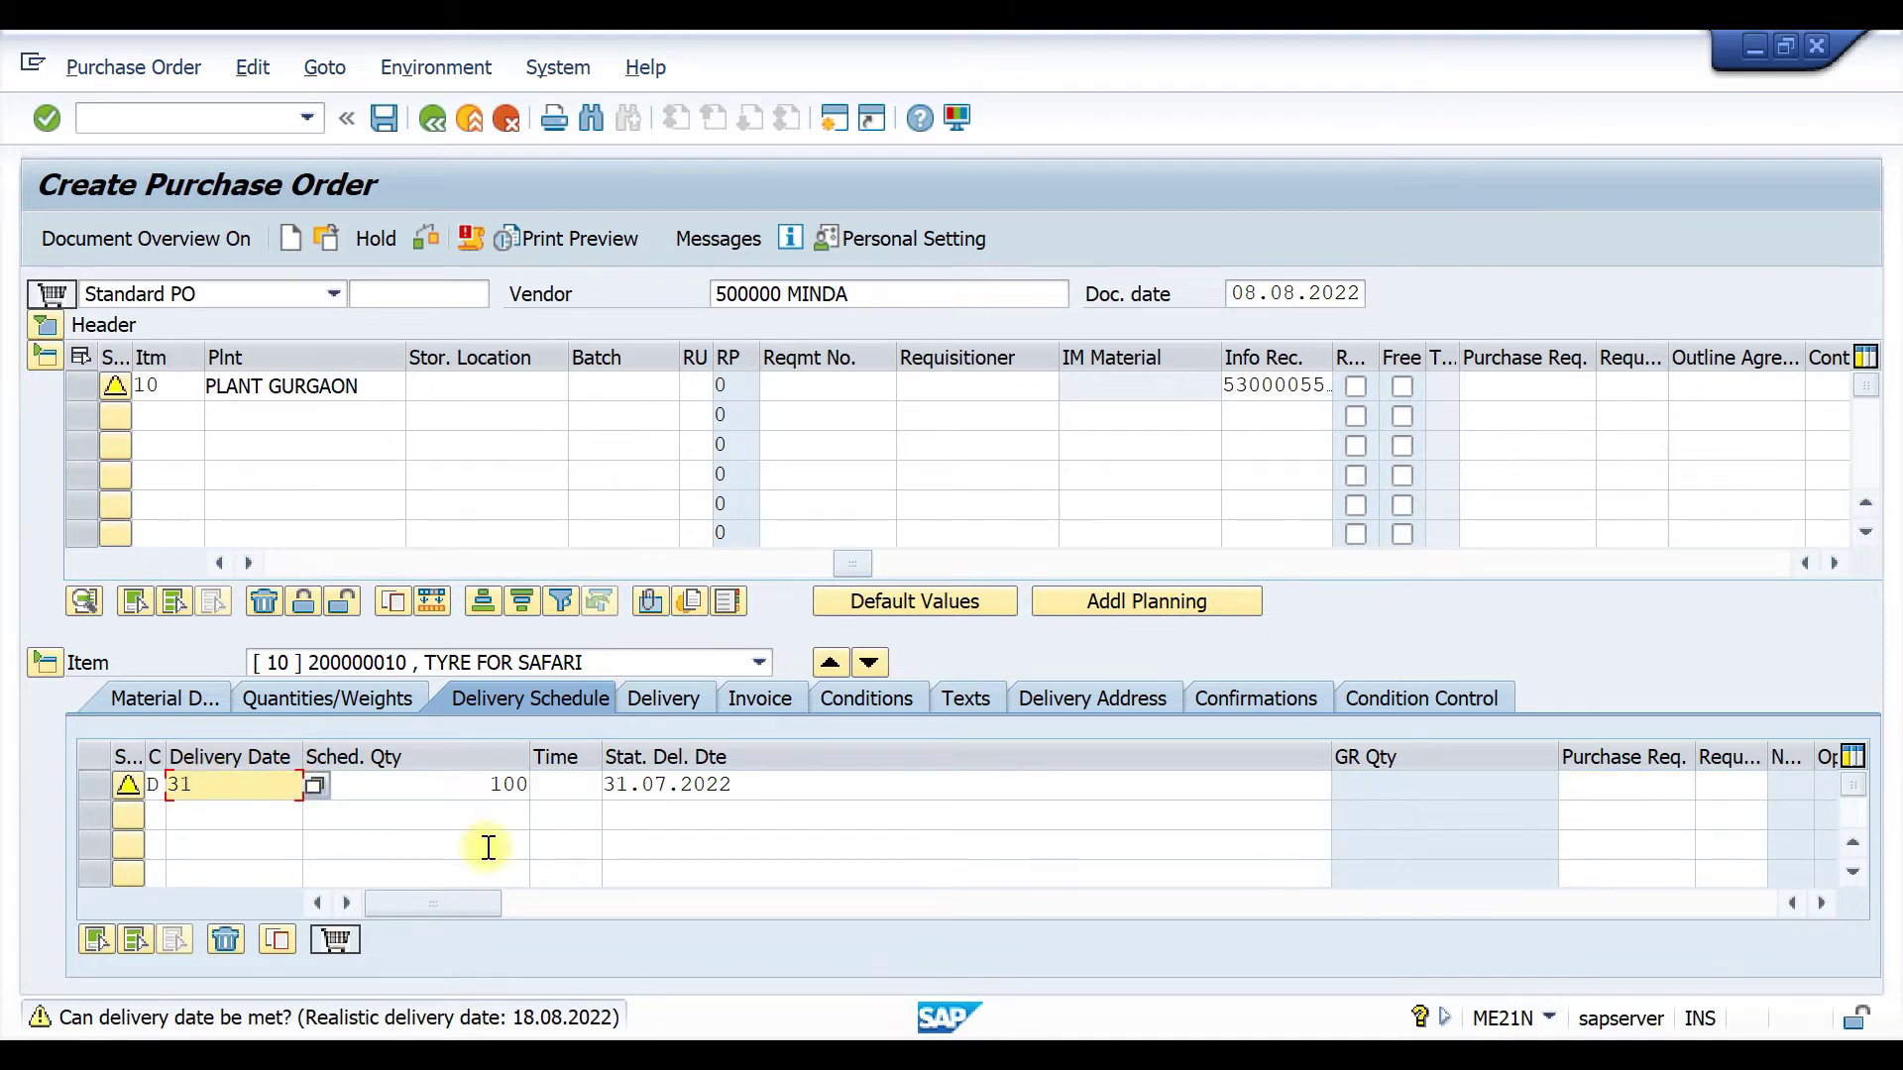
key(BackSpace)
key(BackSpace)
click(247, 344)
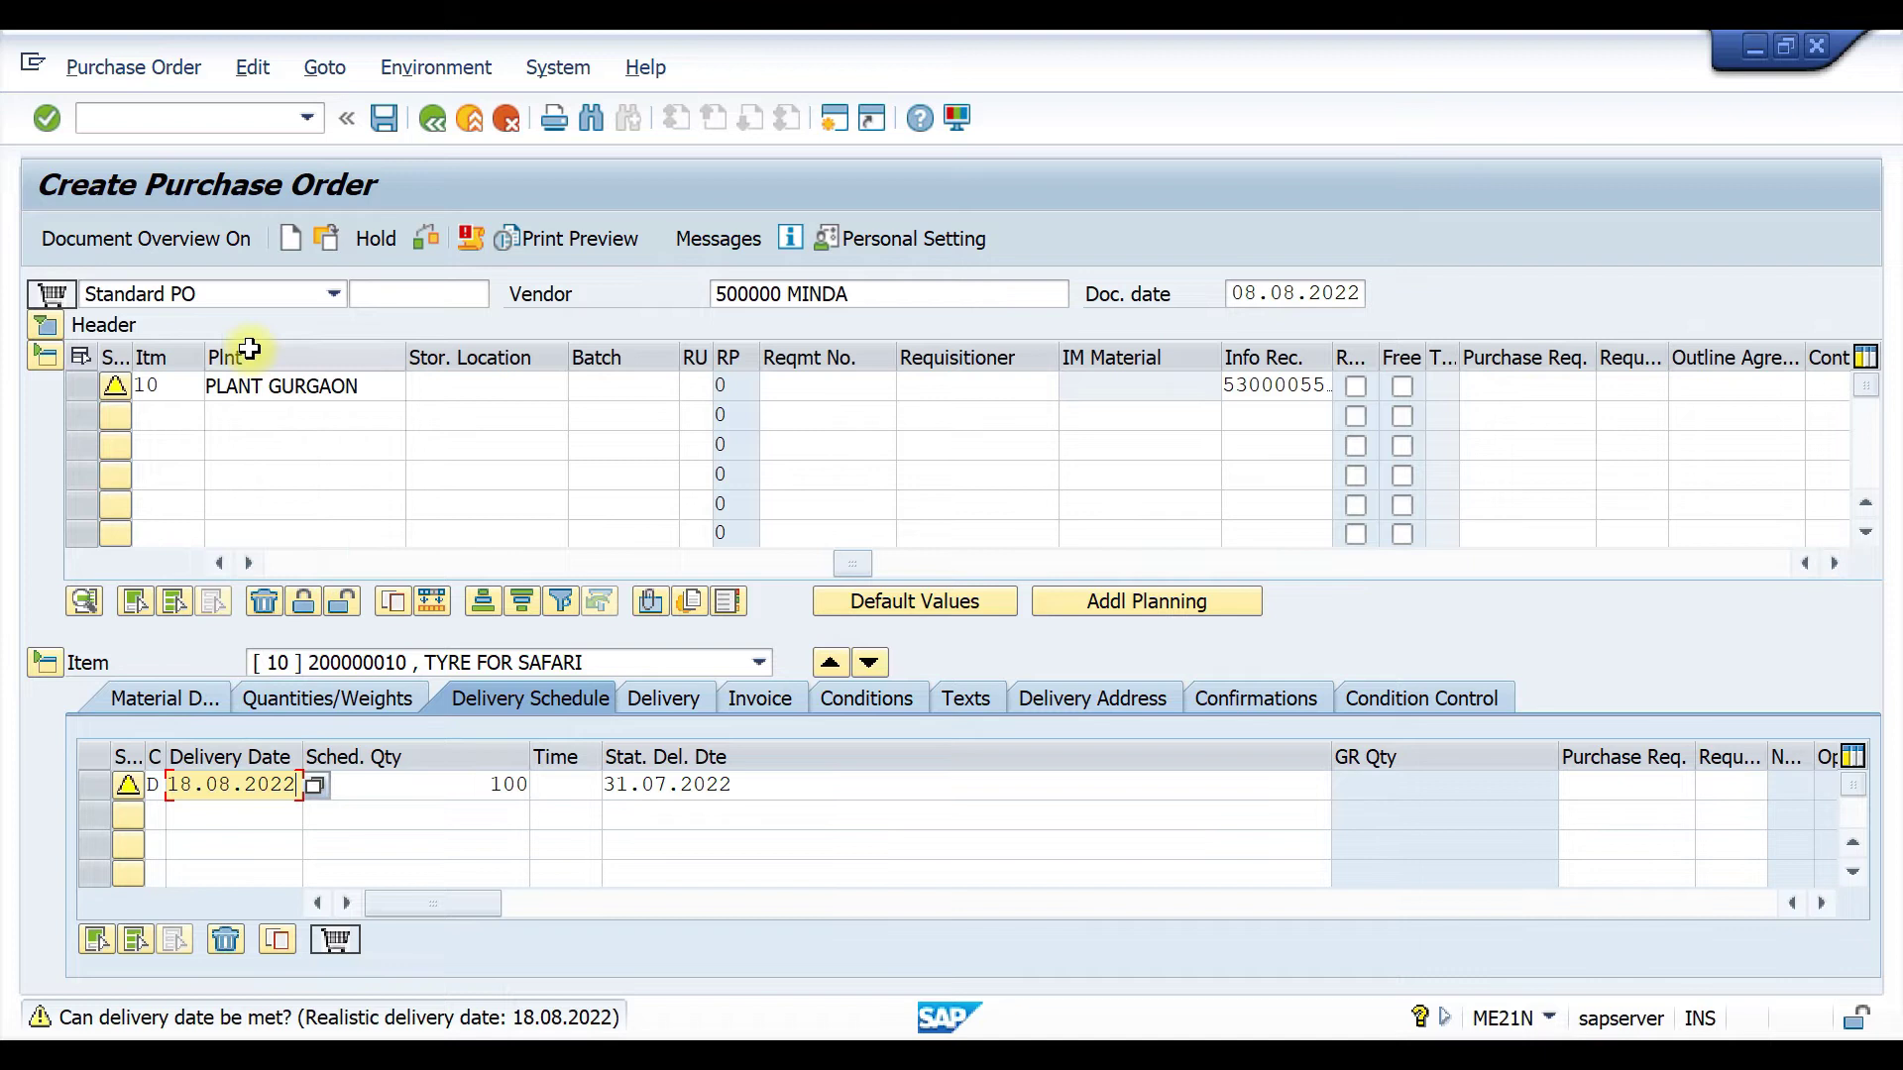
key(Return)
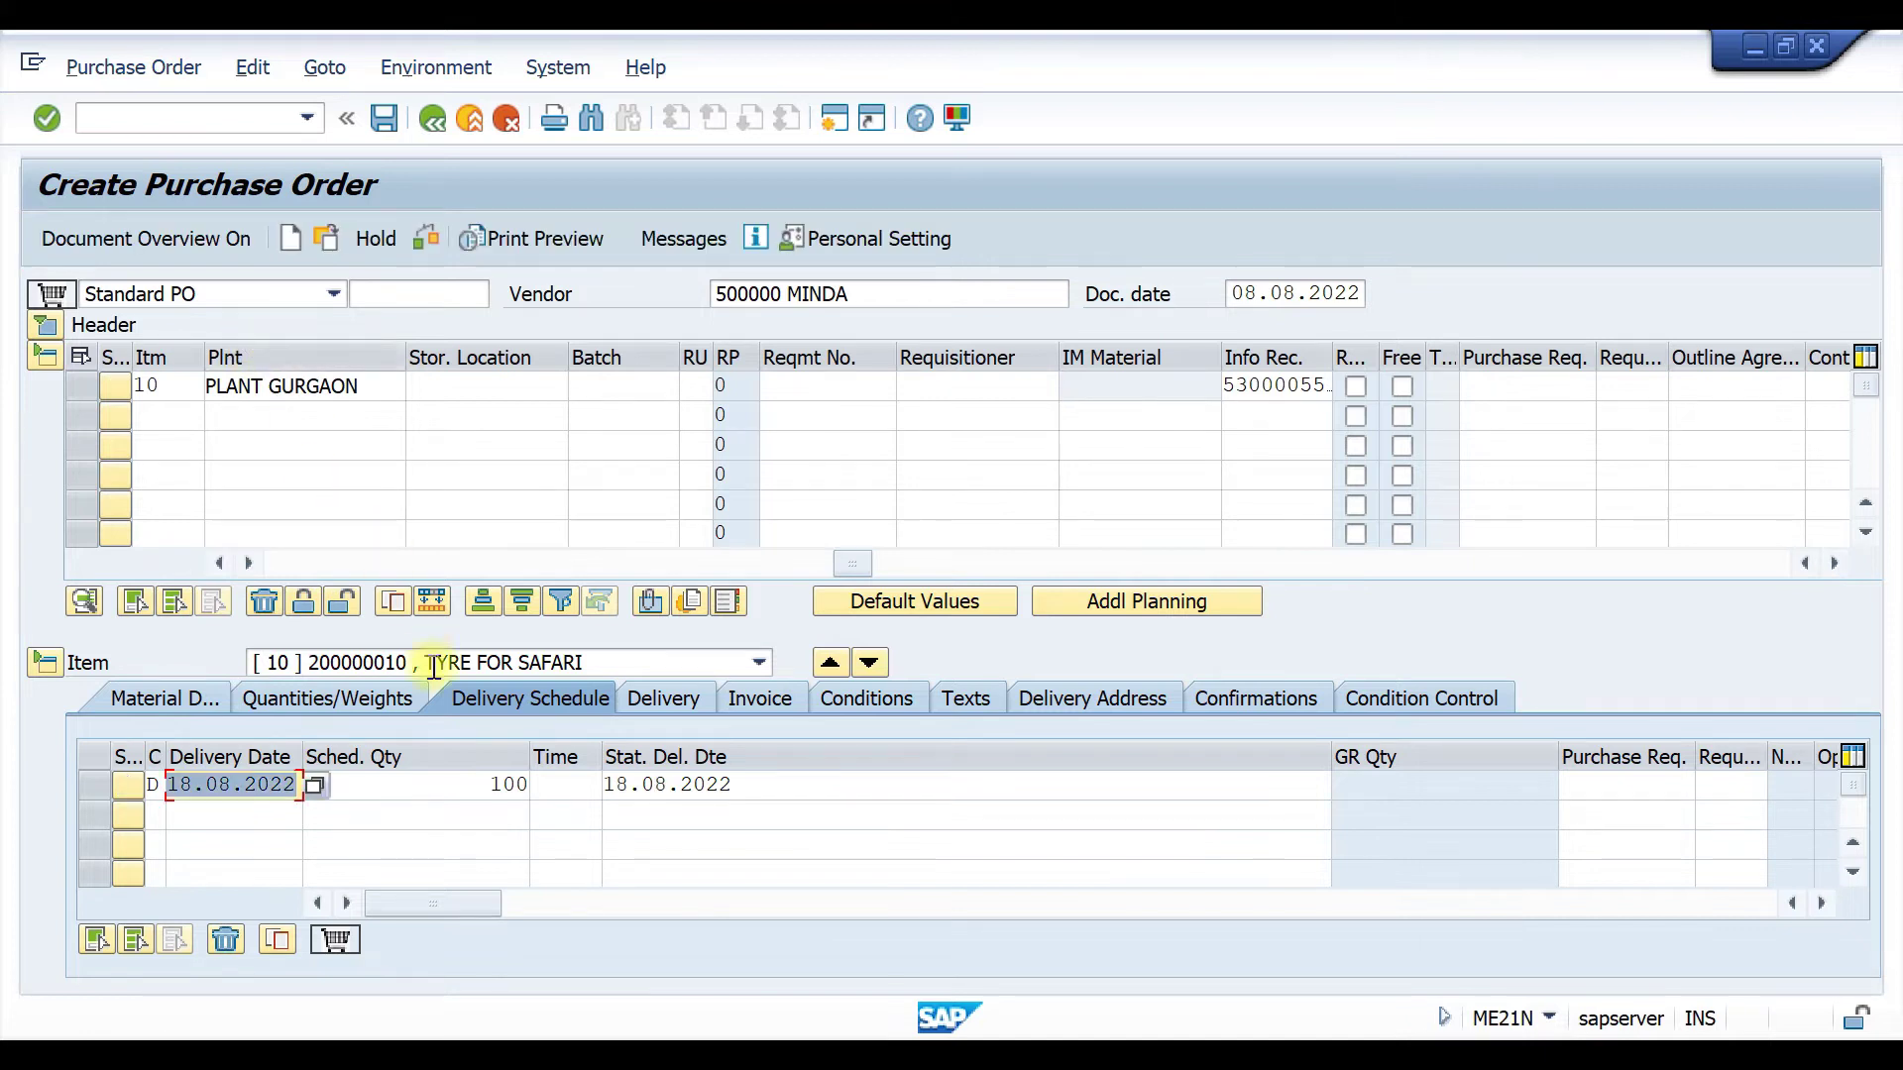
Step: Add freight condition type FRC1 with an amount of 1 to the item's pricing conditions
click(888, 696)
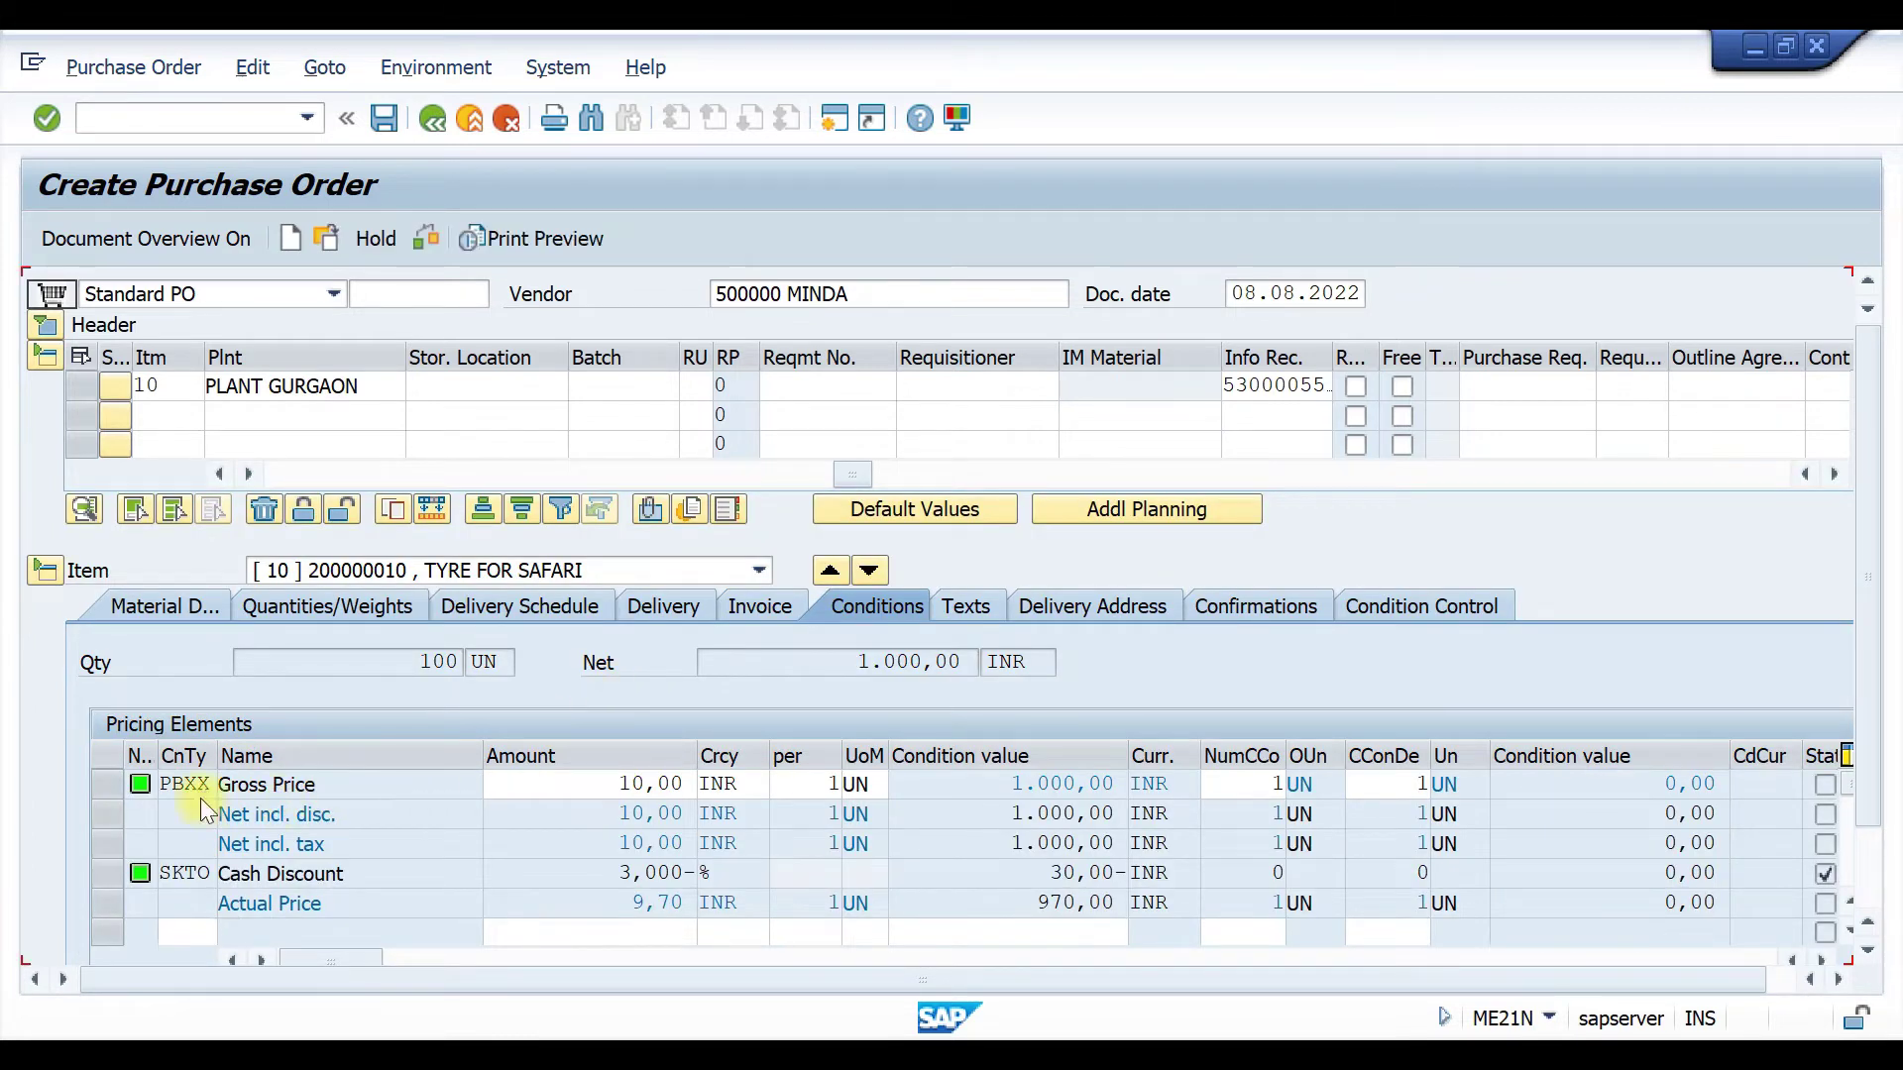
scroll(182, 795, down, 1)
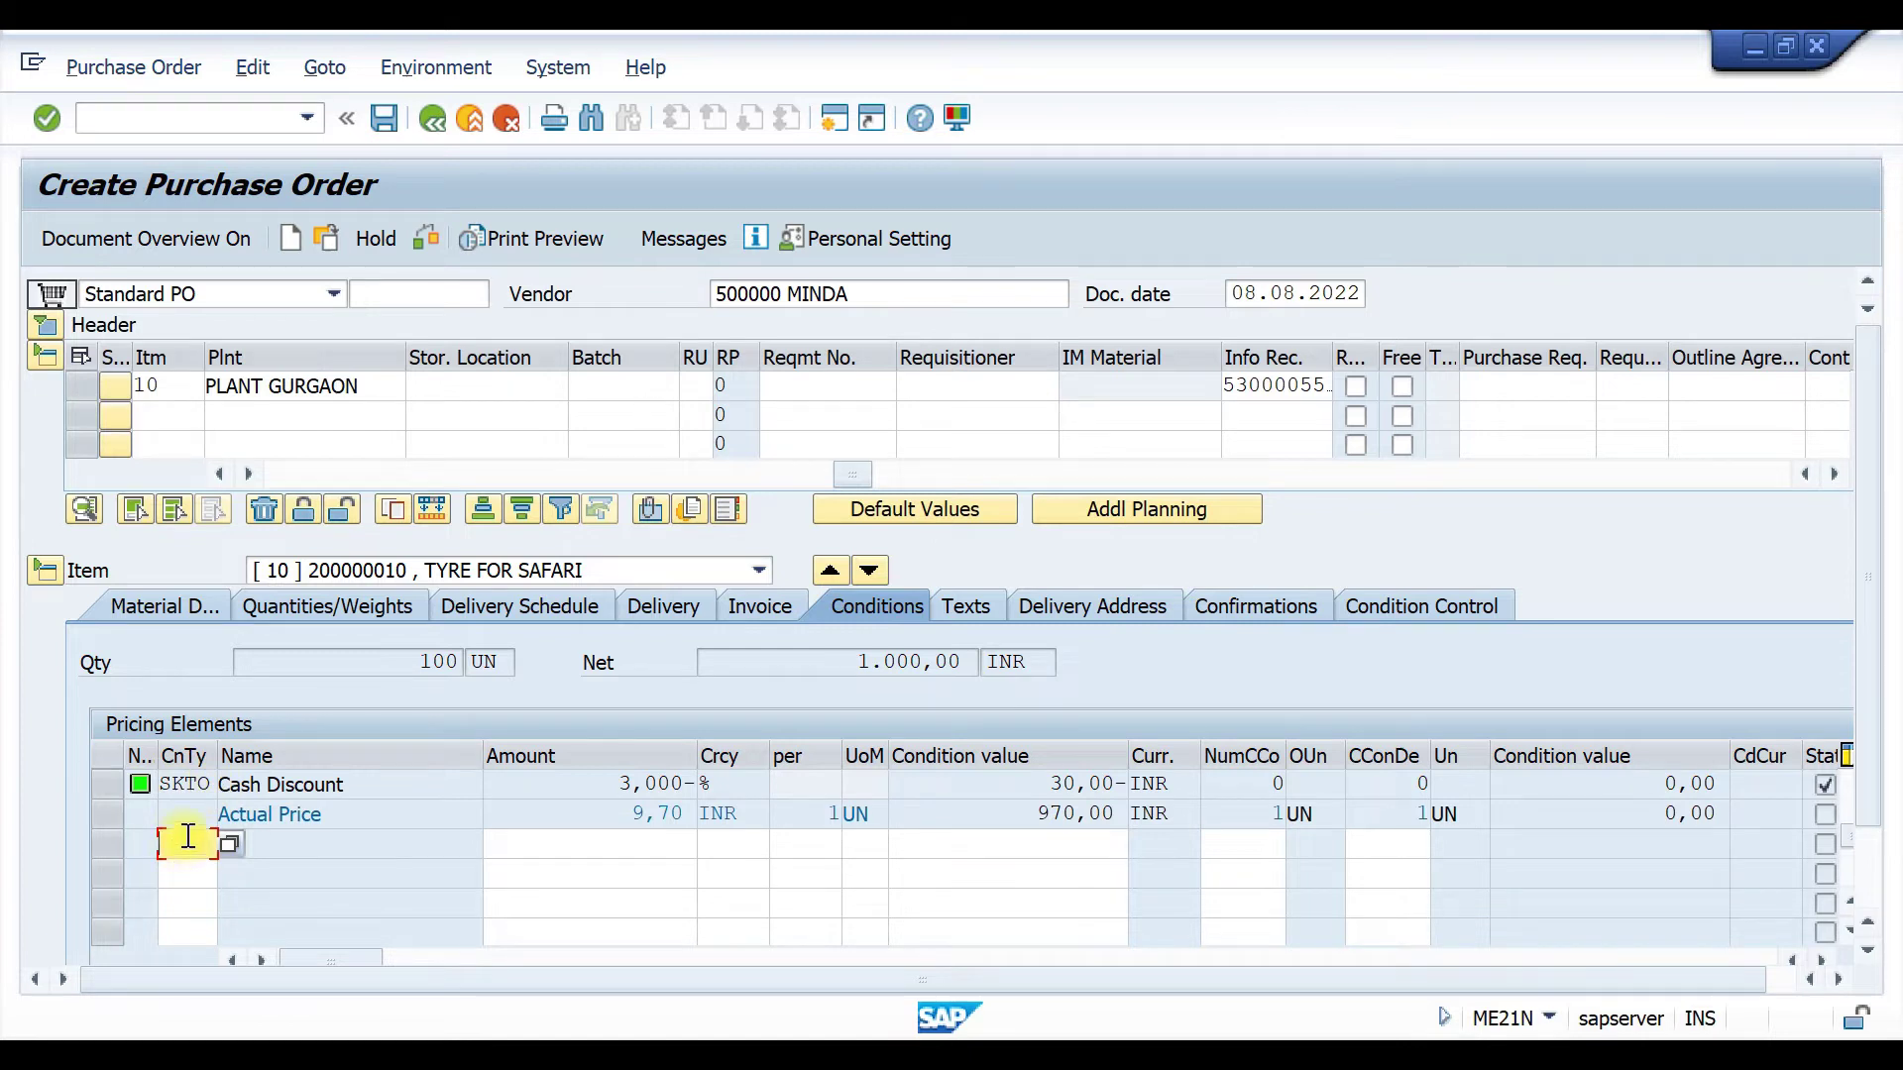
text(FRC1)
click(619, 848)
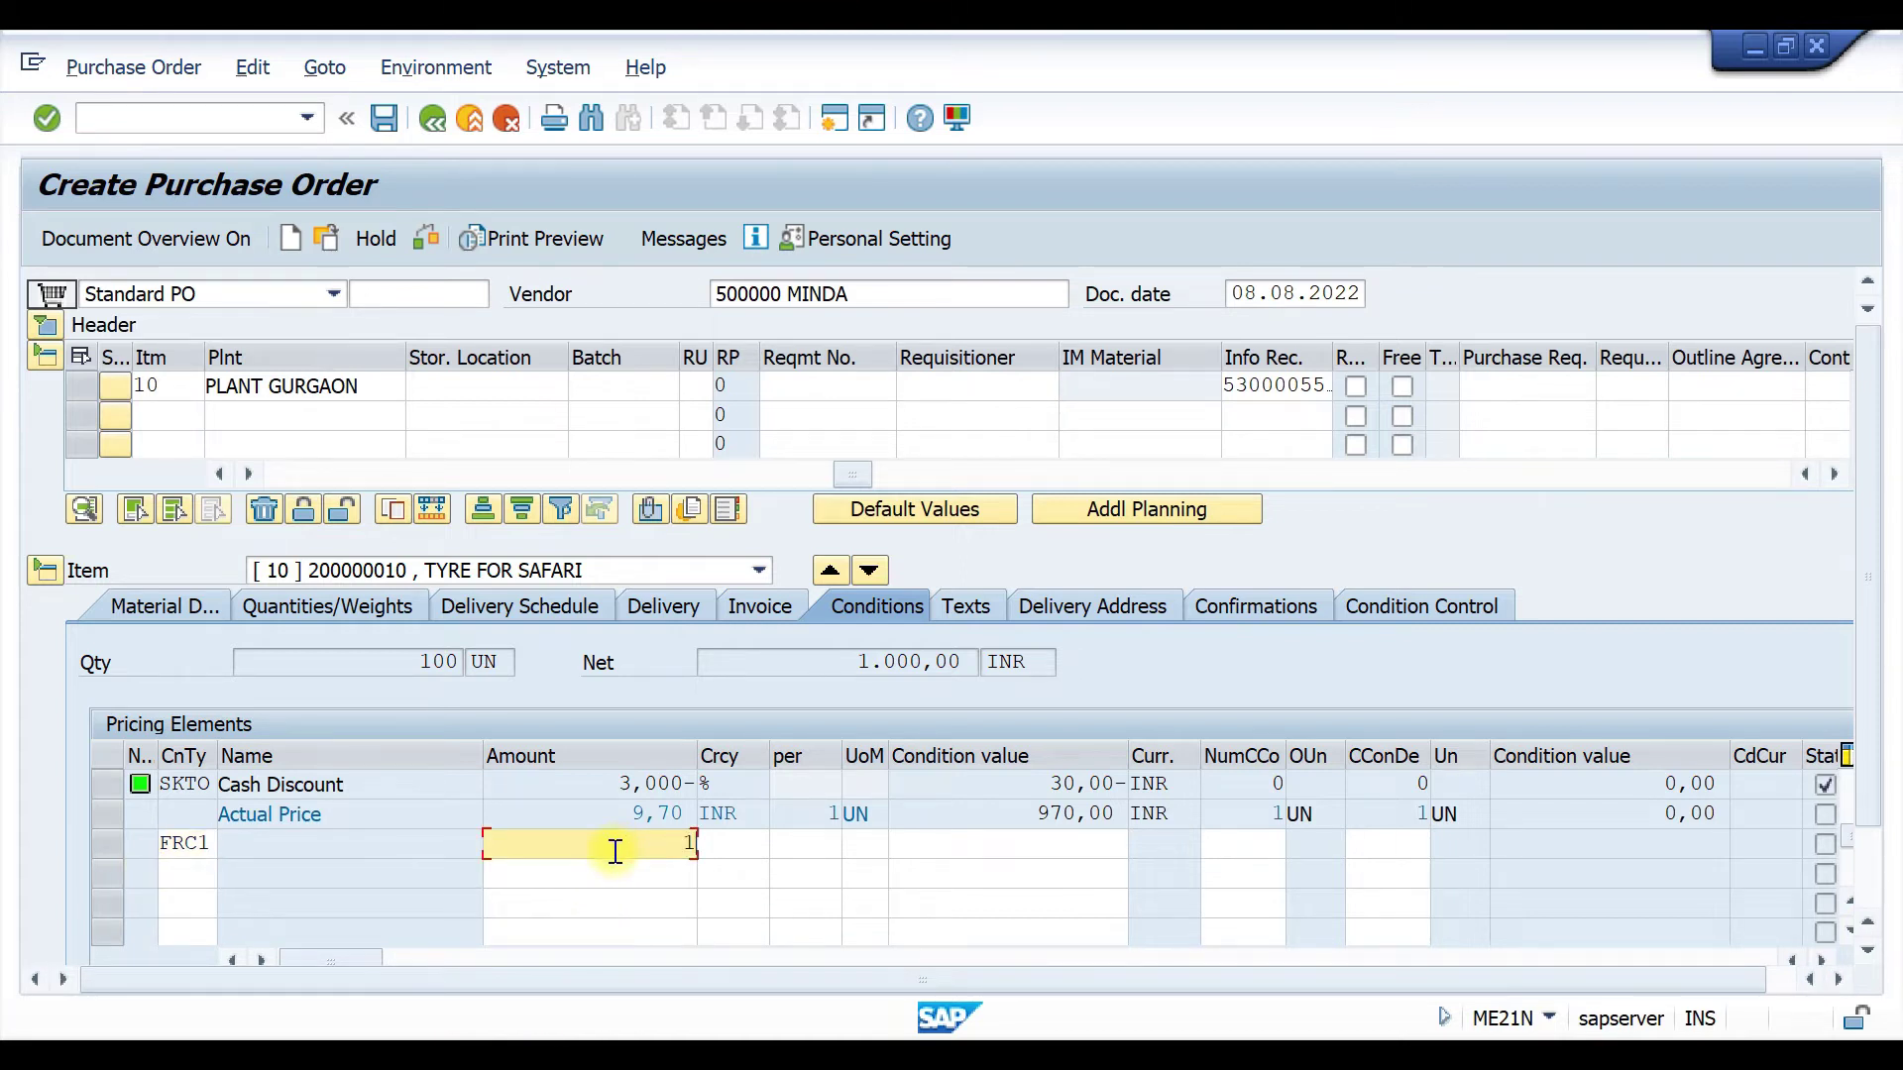
key(Return)
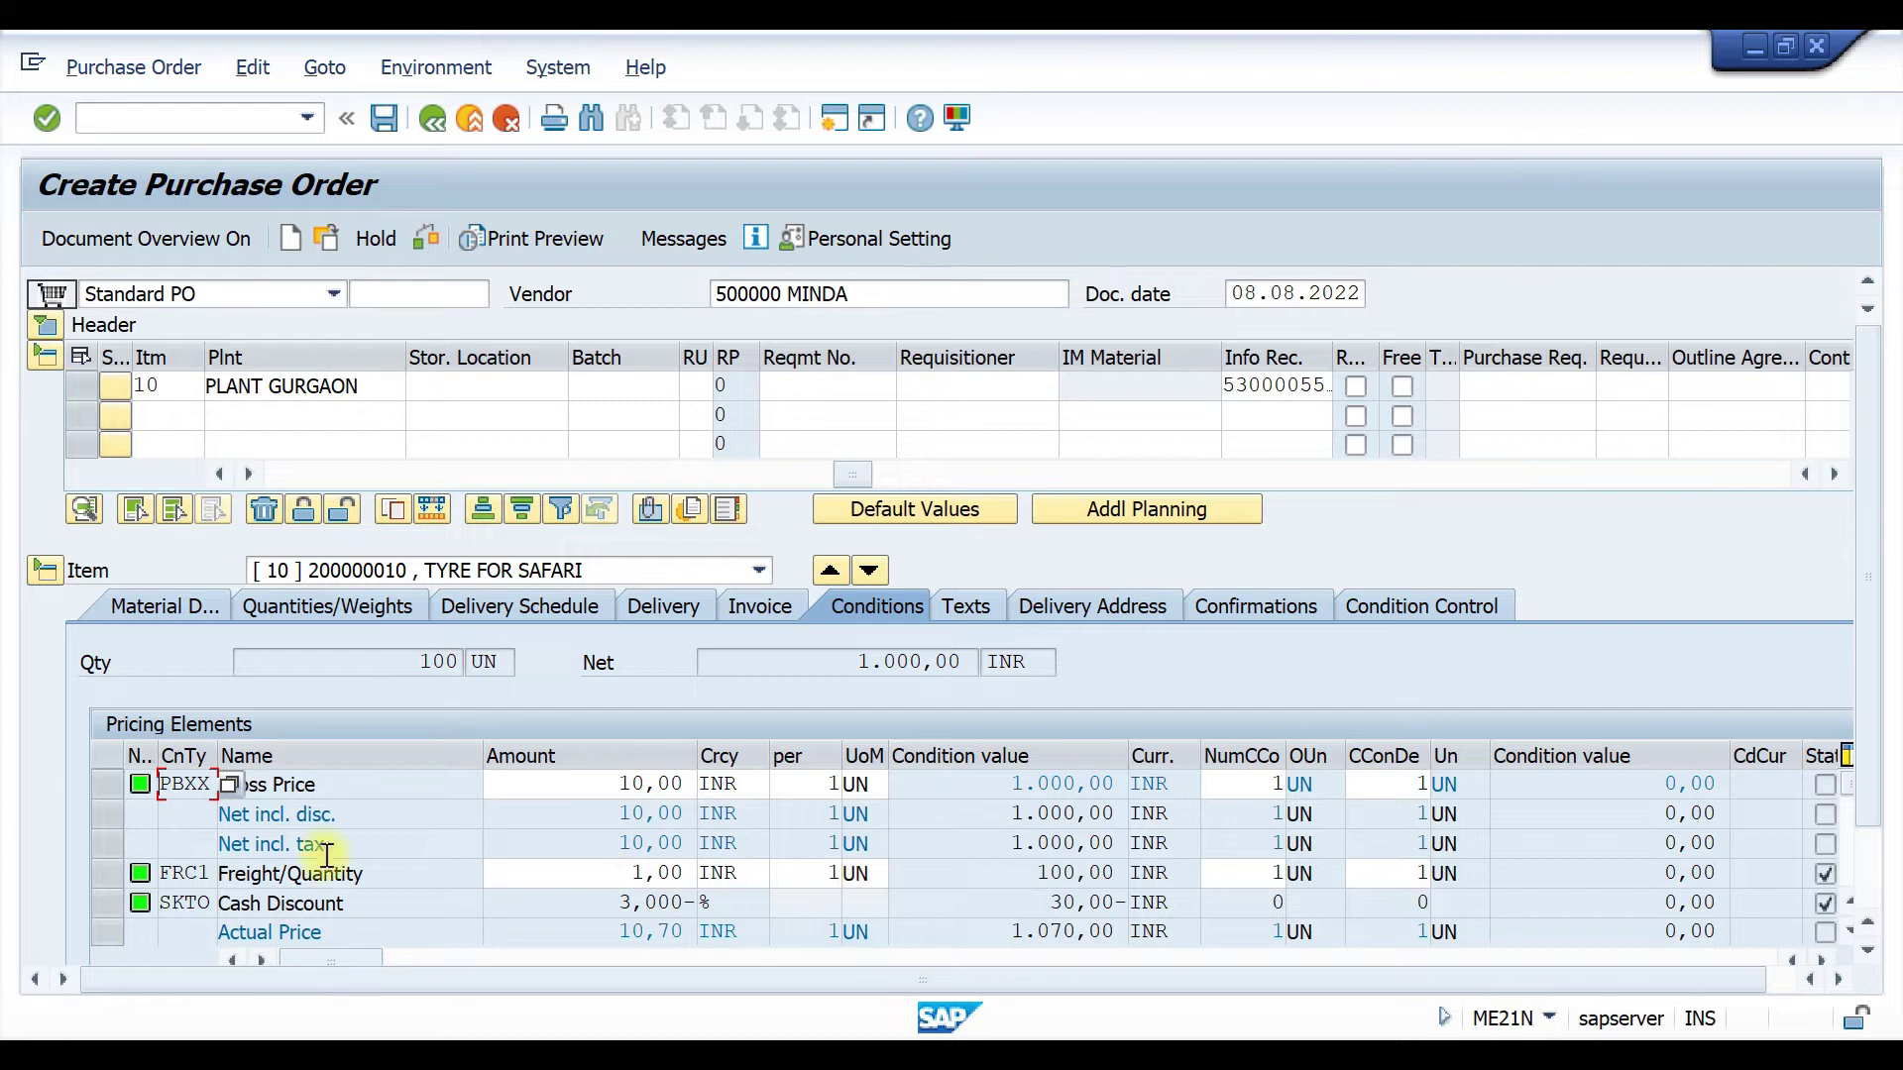
Step: Replace the vendor in the FRC1 Freight/Quantity condition's details with OAV1, return to the purchase order and save it
click(104, 873)
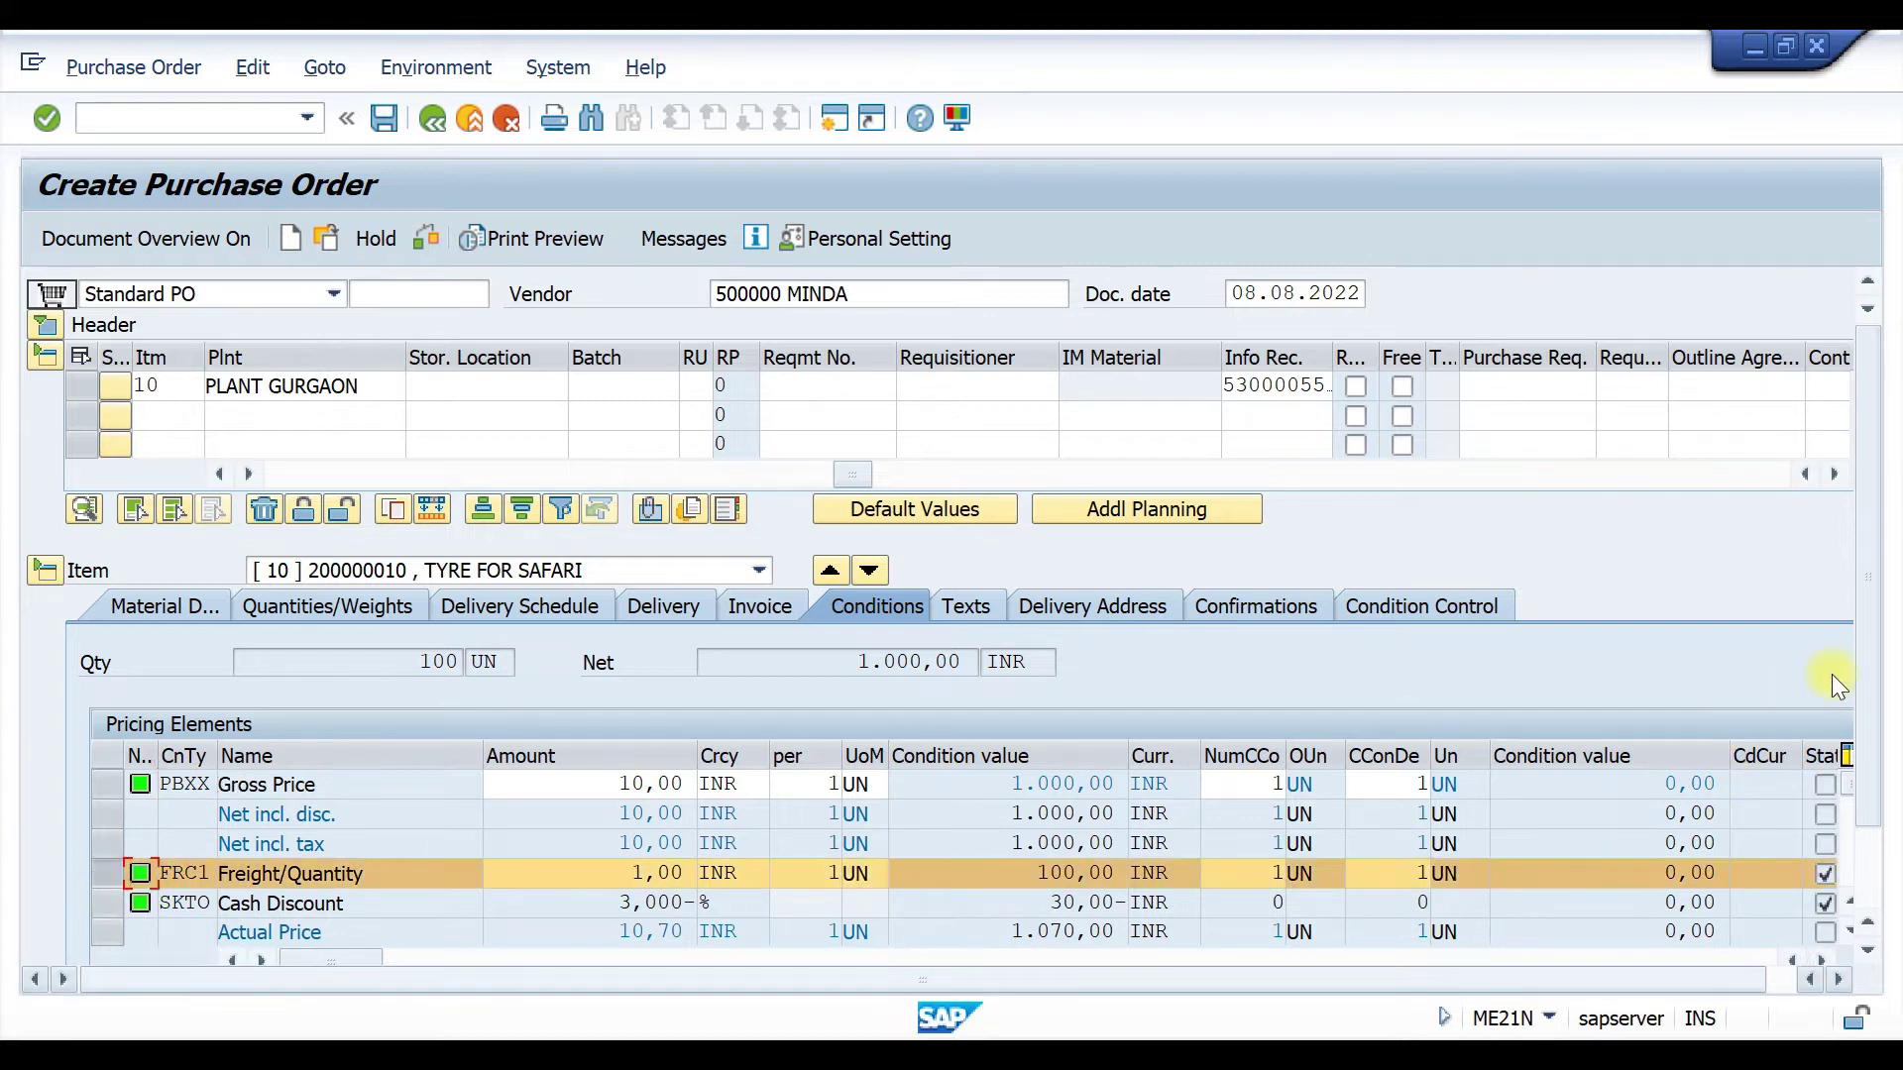
drag(1867, 678, 1868, 758)
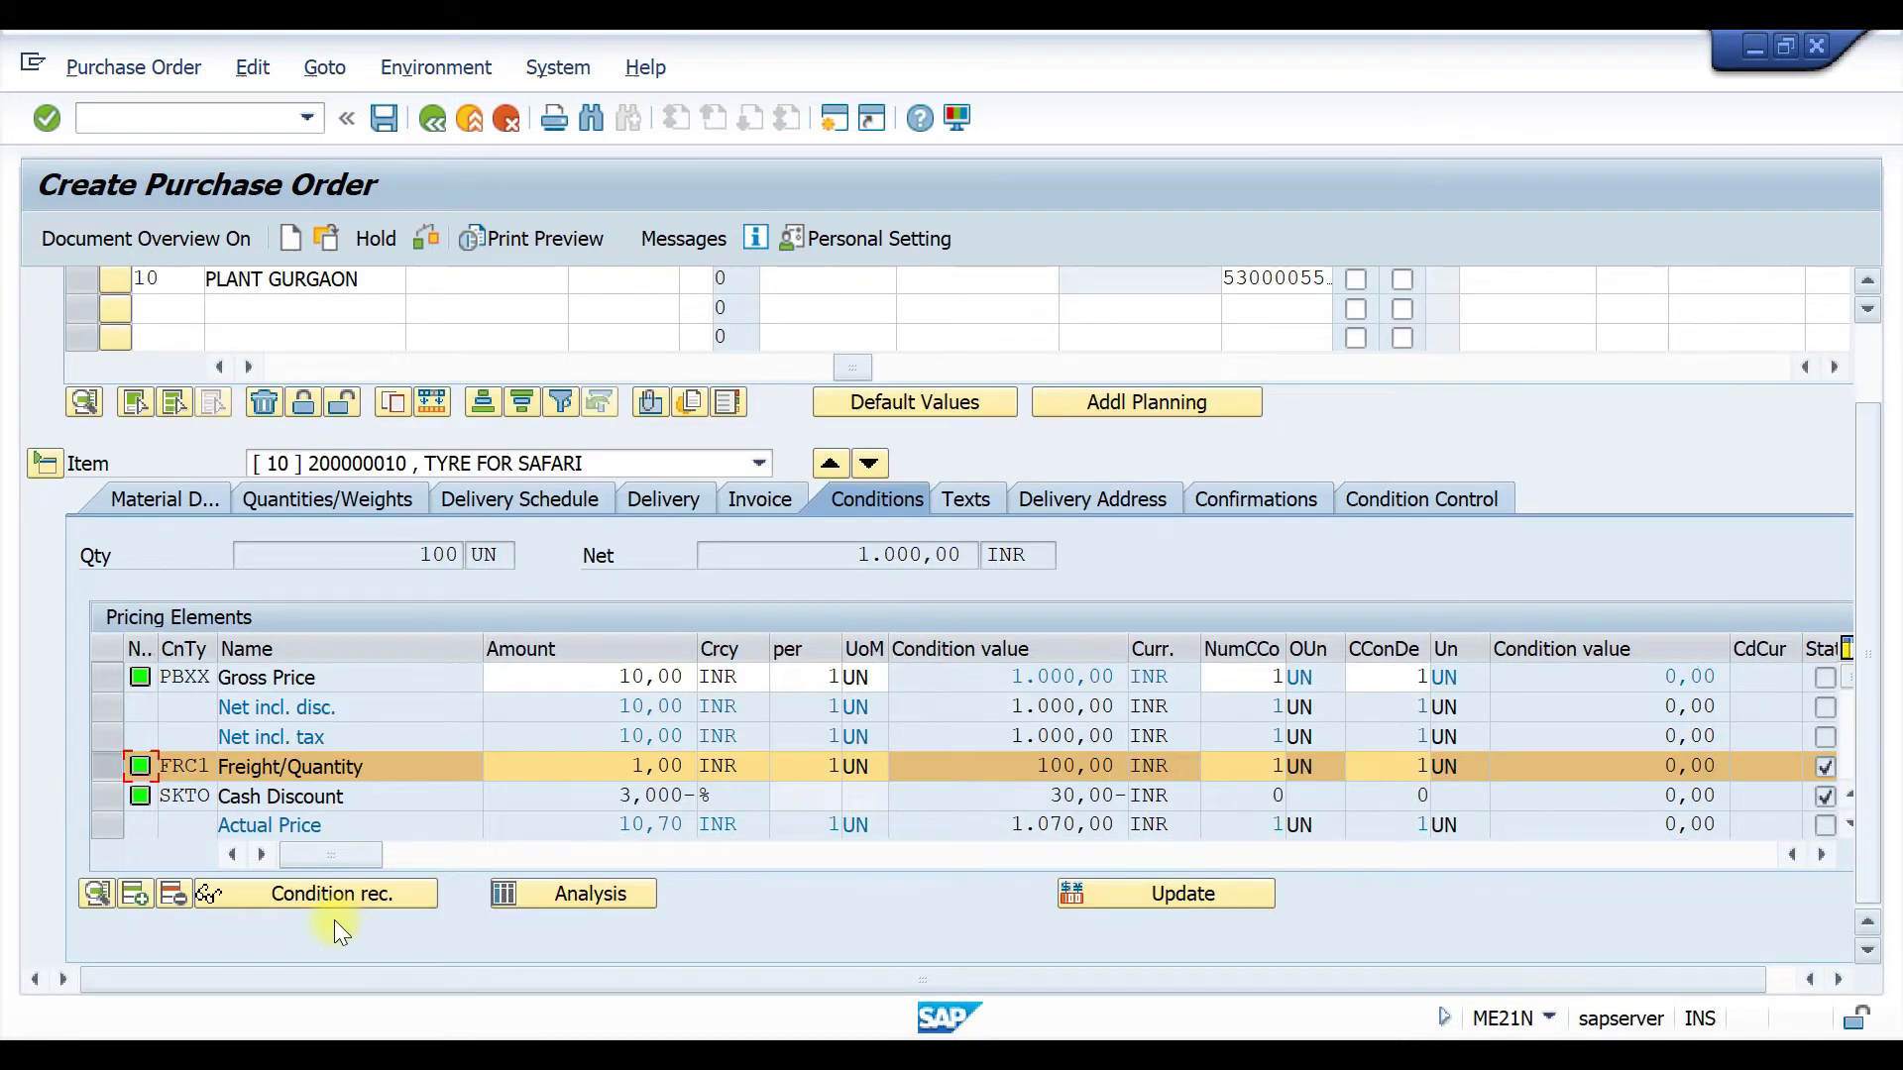
click(96, 894)
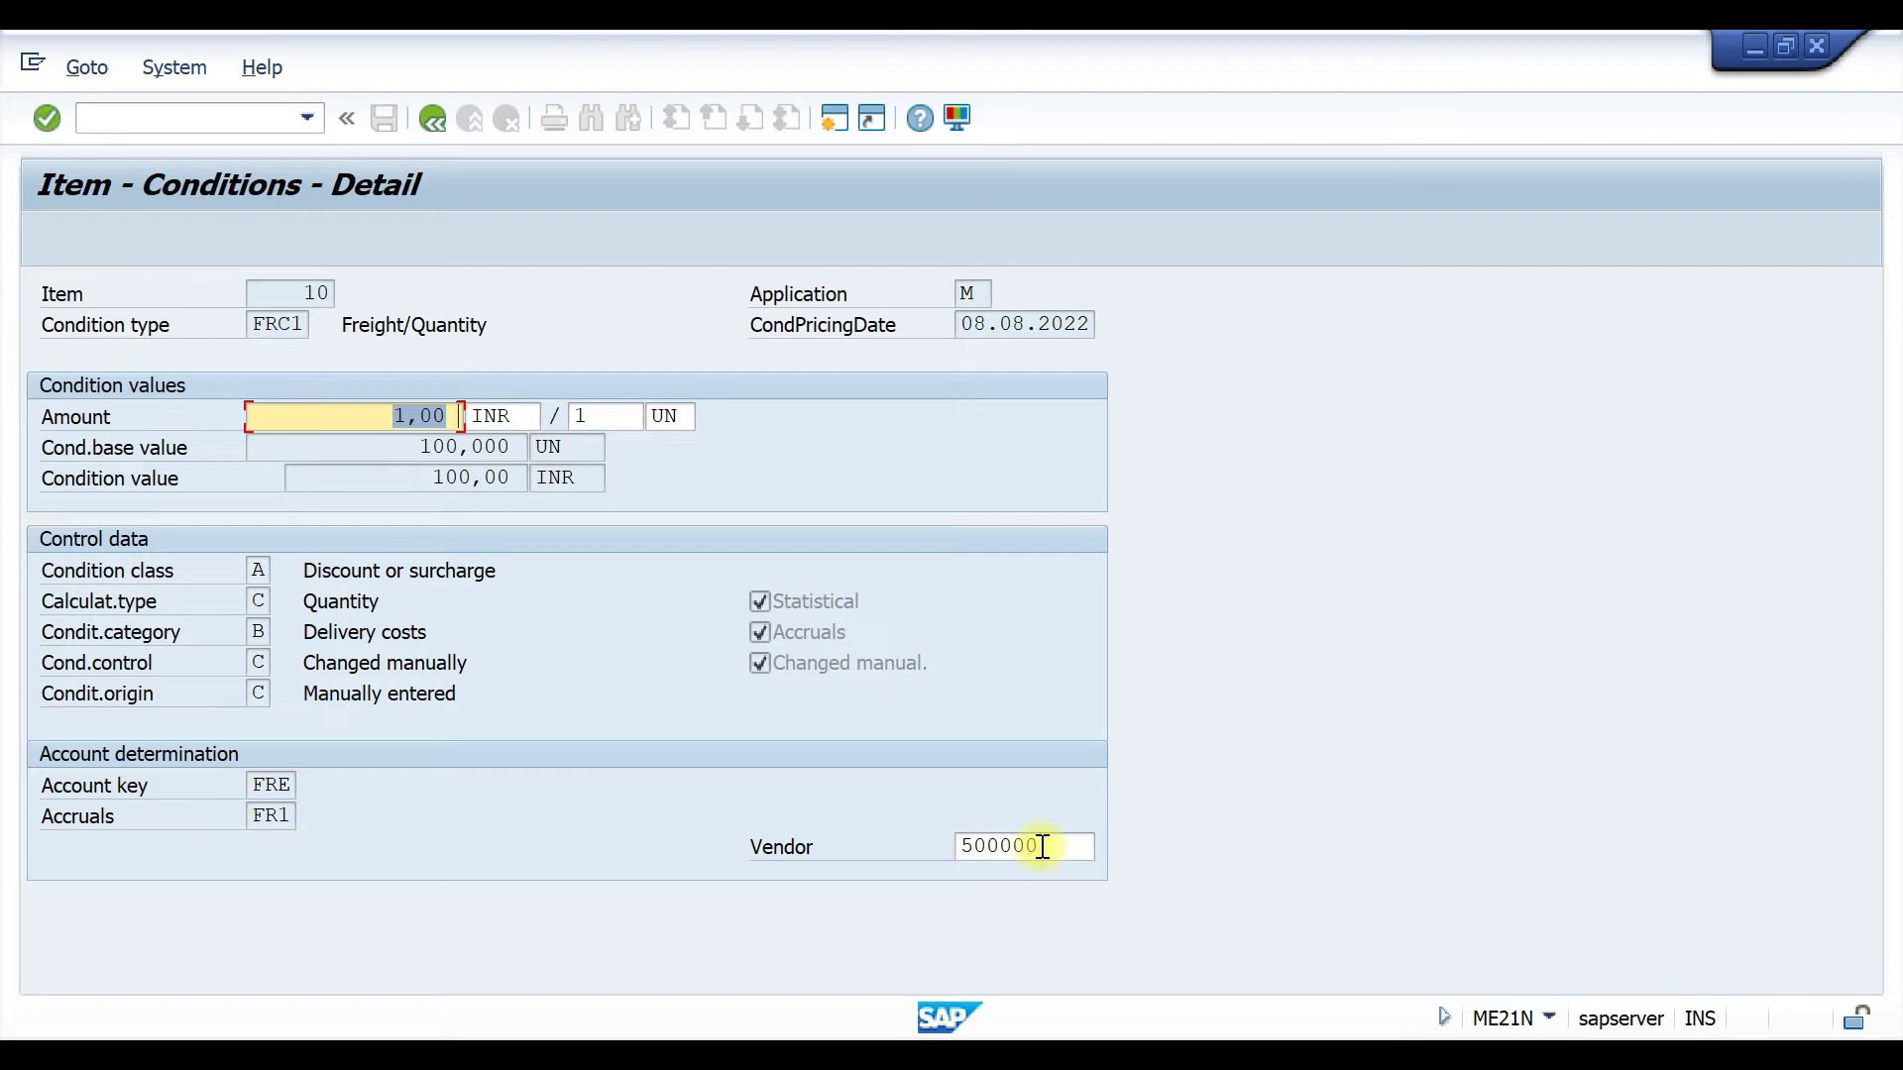
drag(1043, 845, 876, 841)
key(BackSpace)
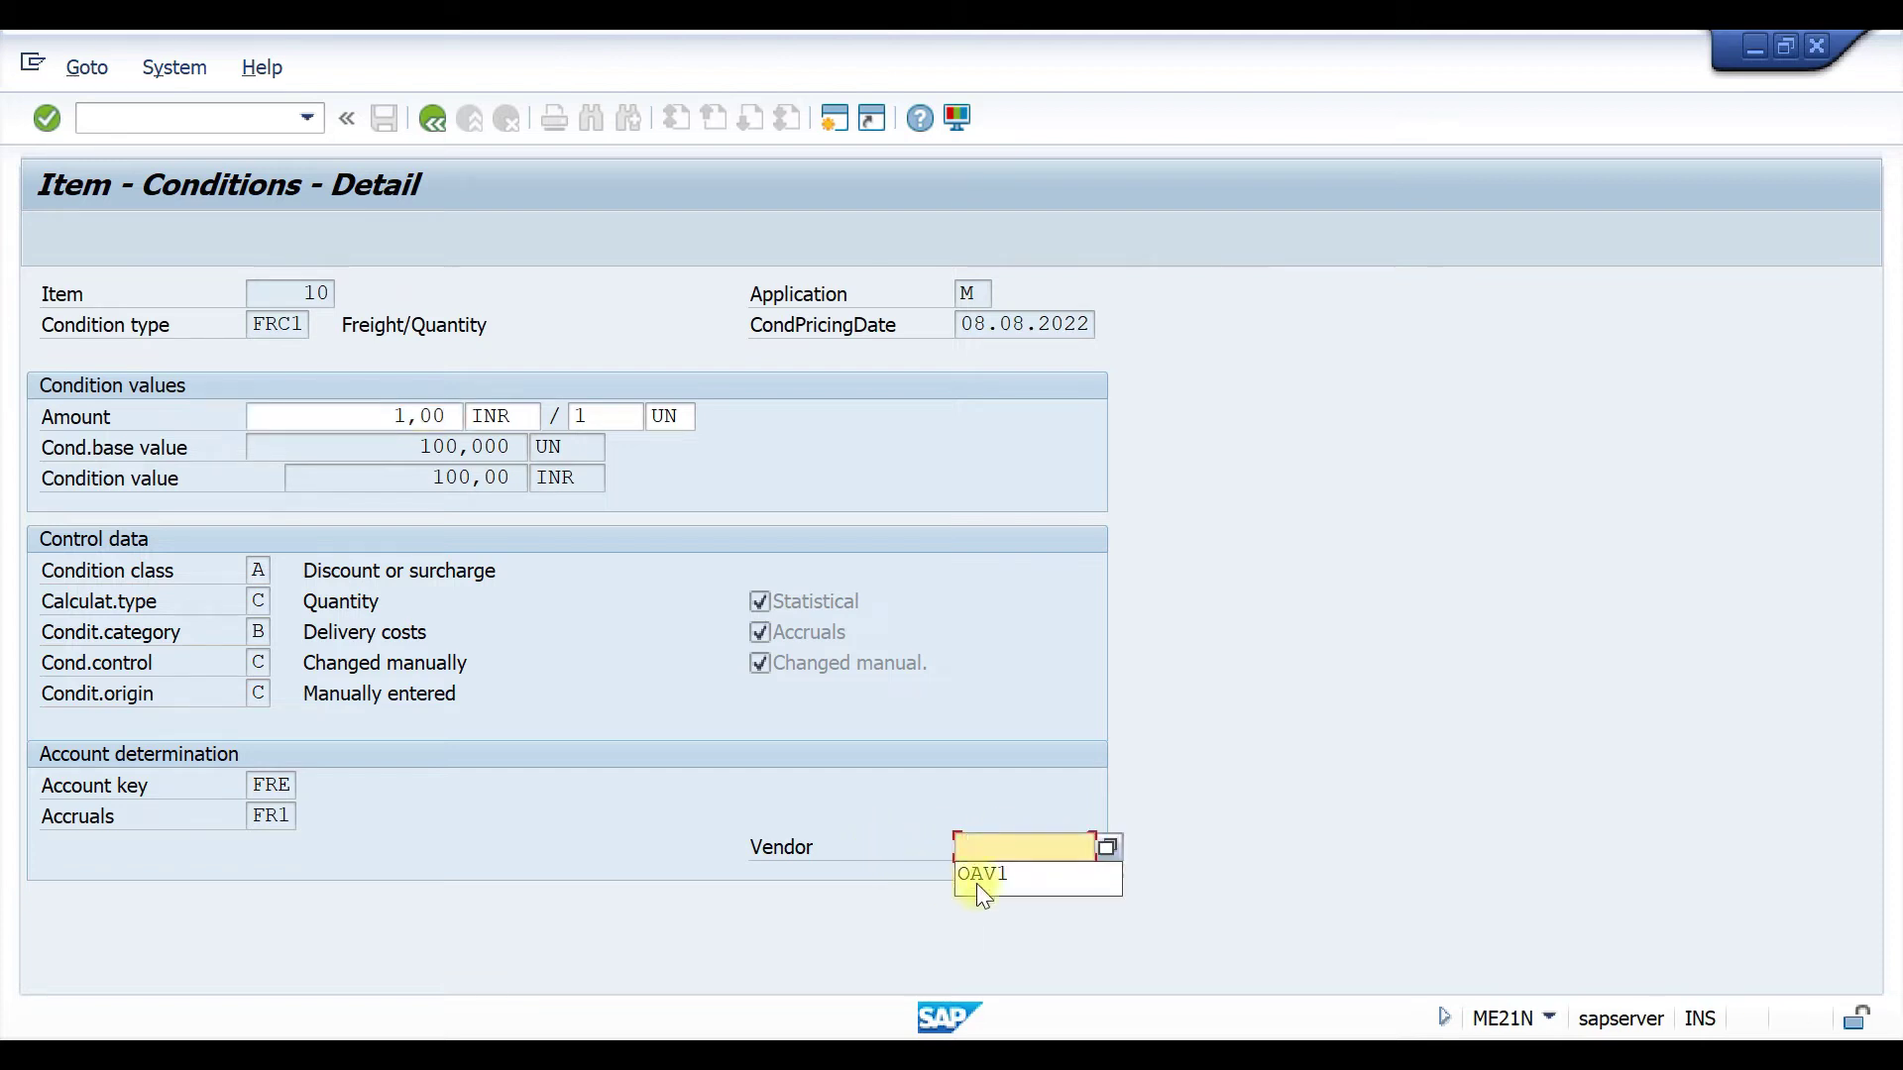
click(977, 883)
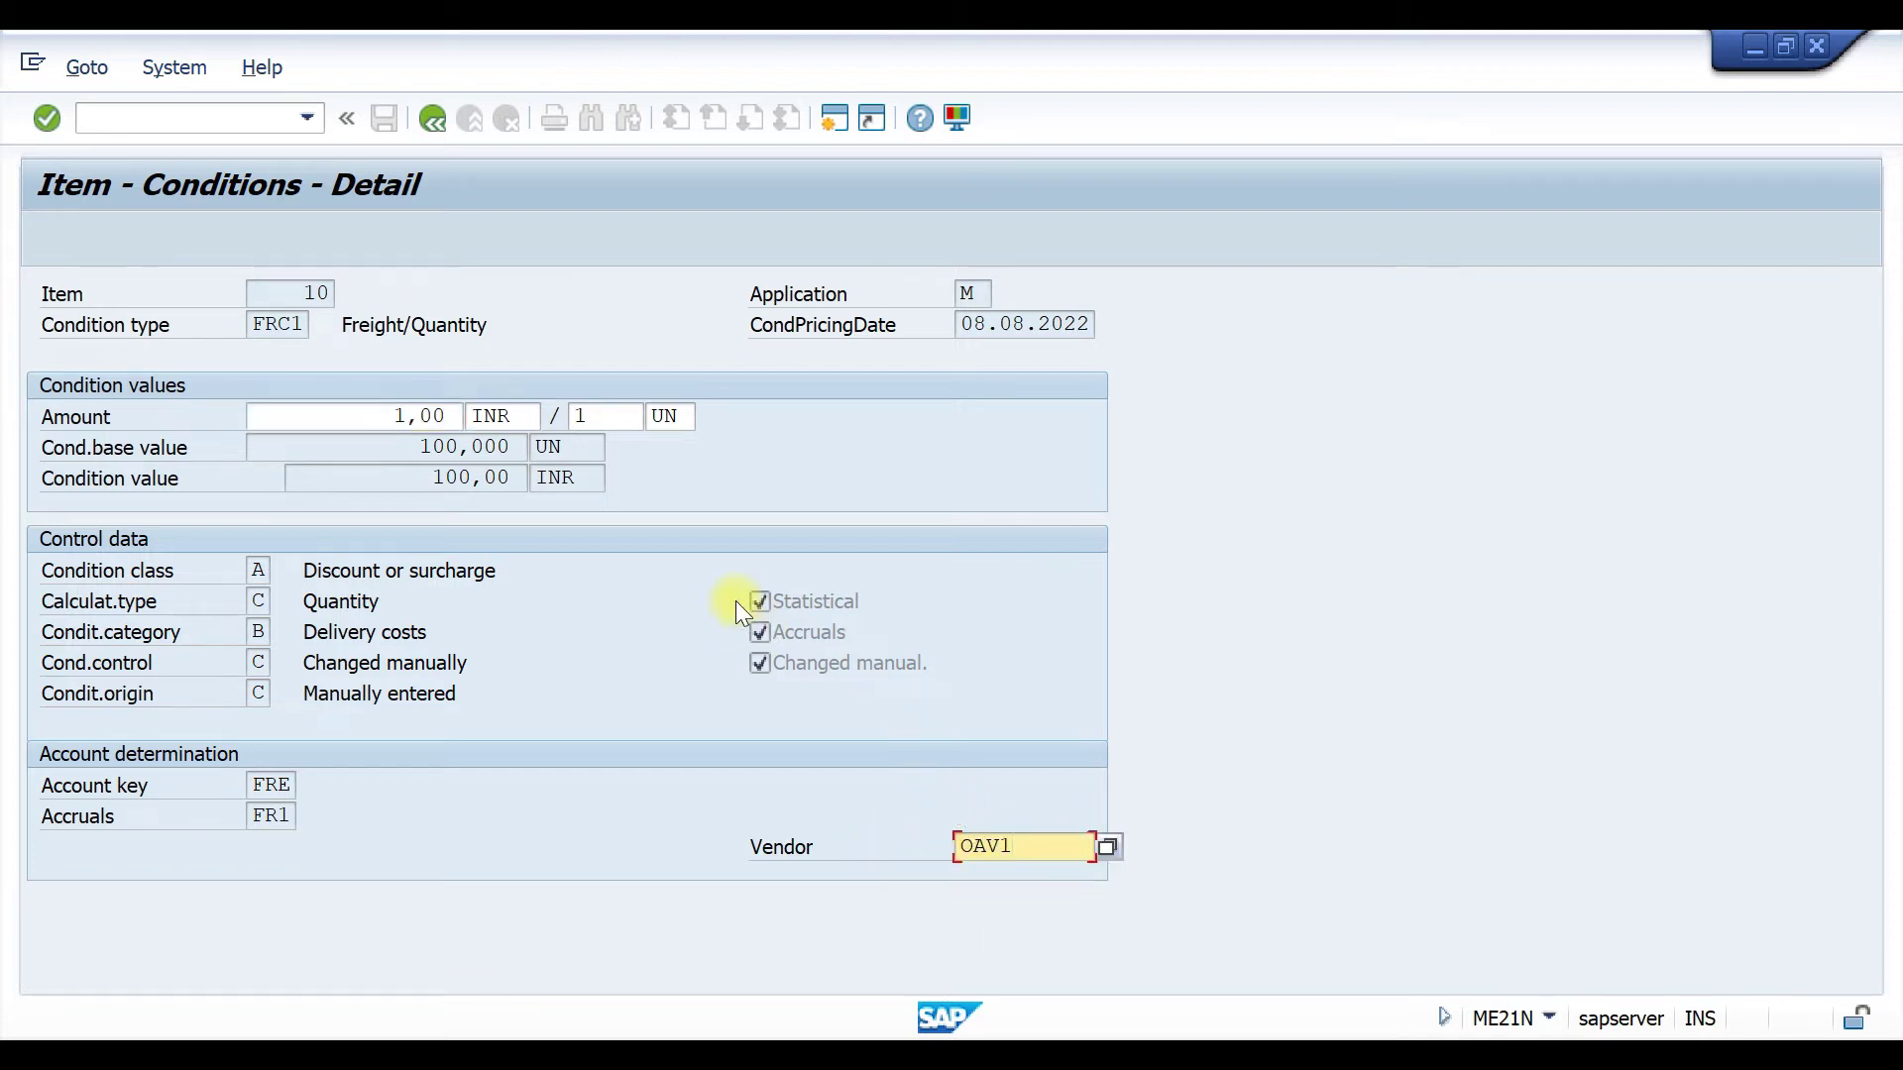
key(Tab)
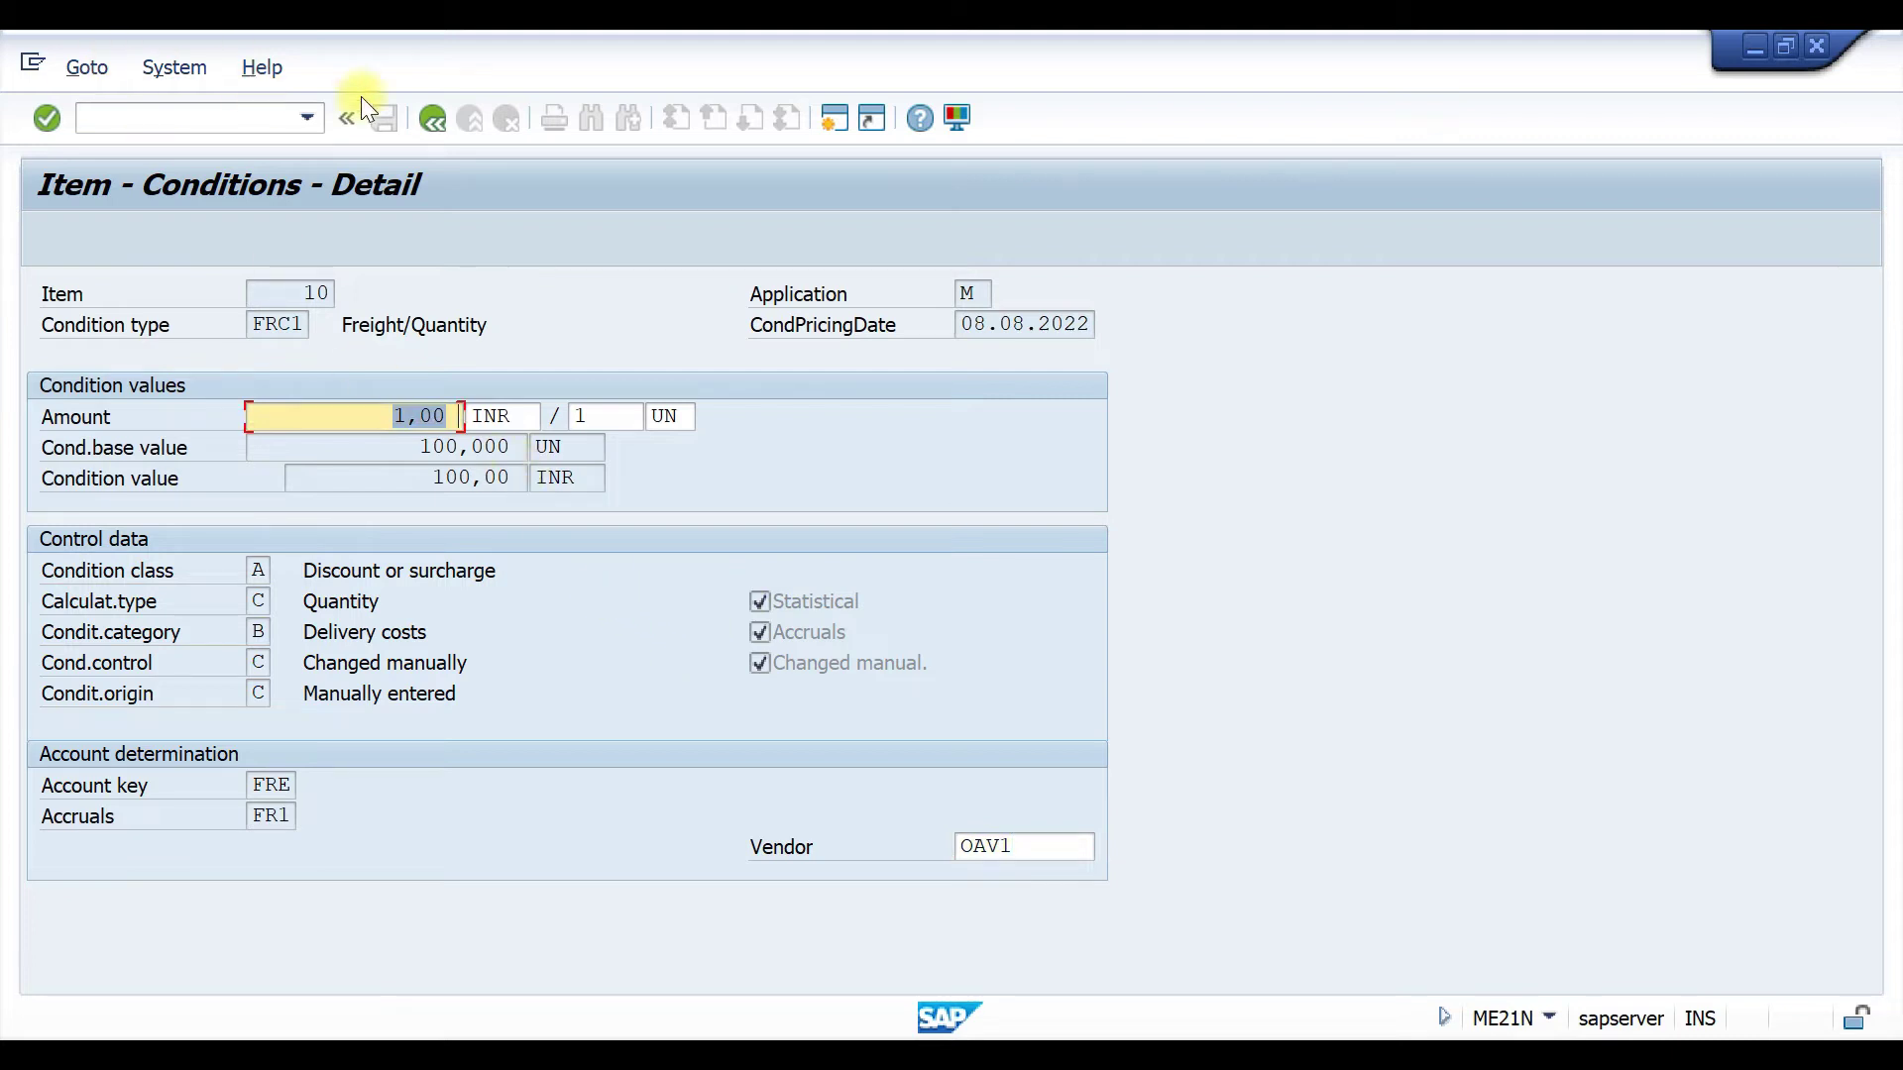
click(436, 120)
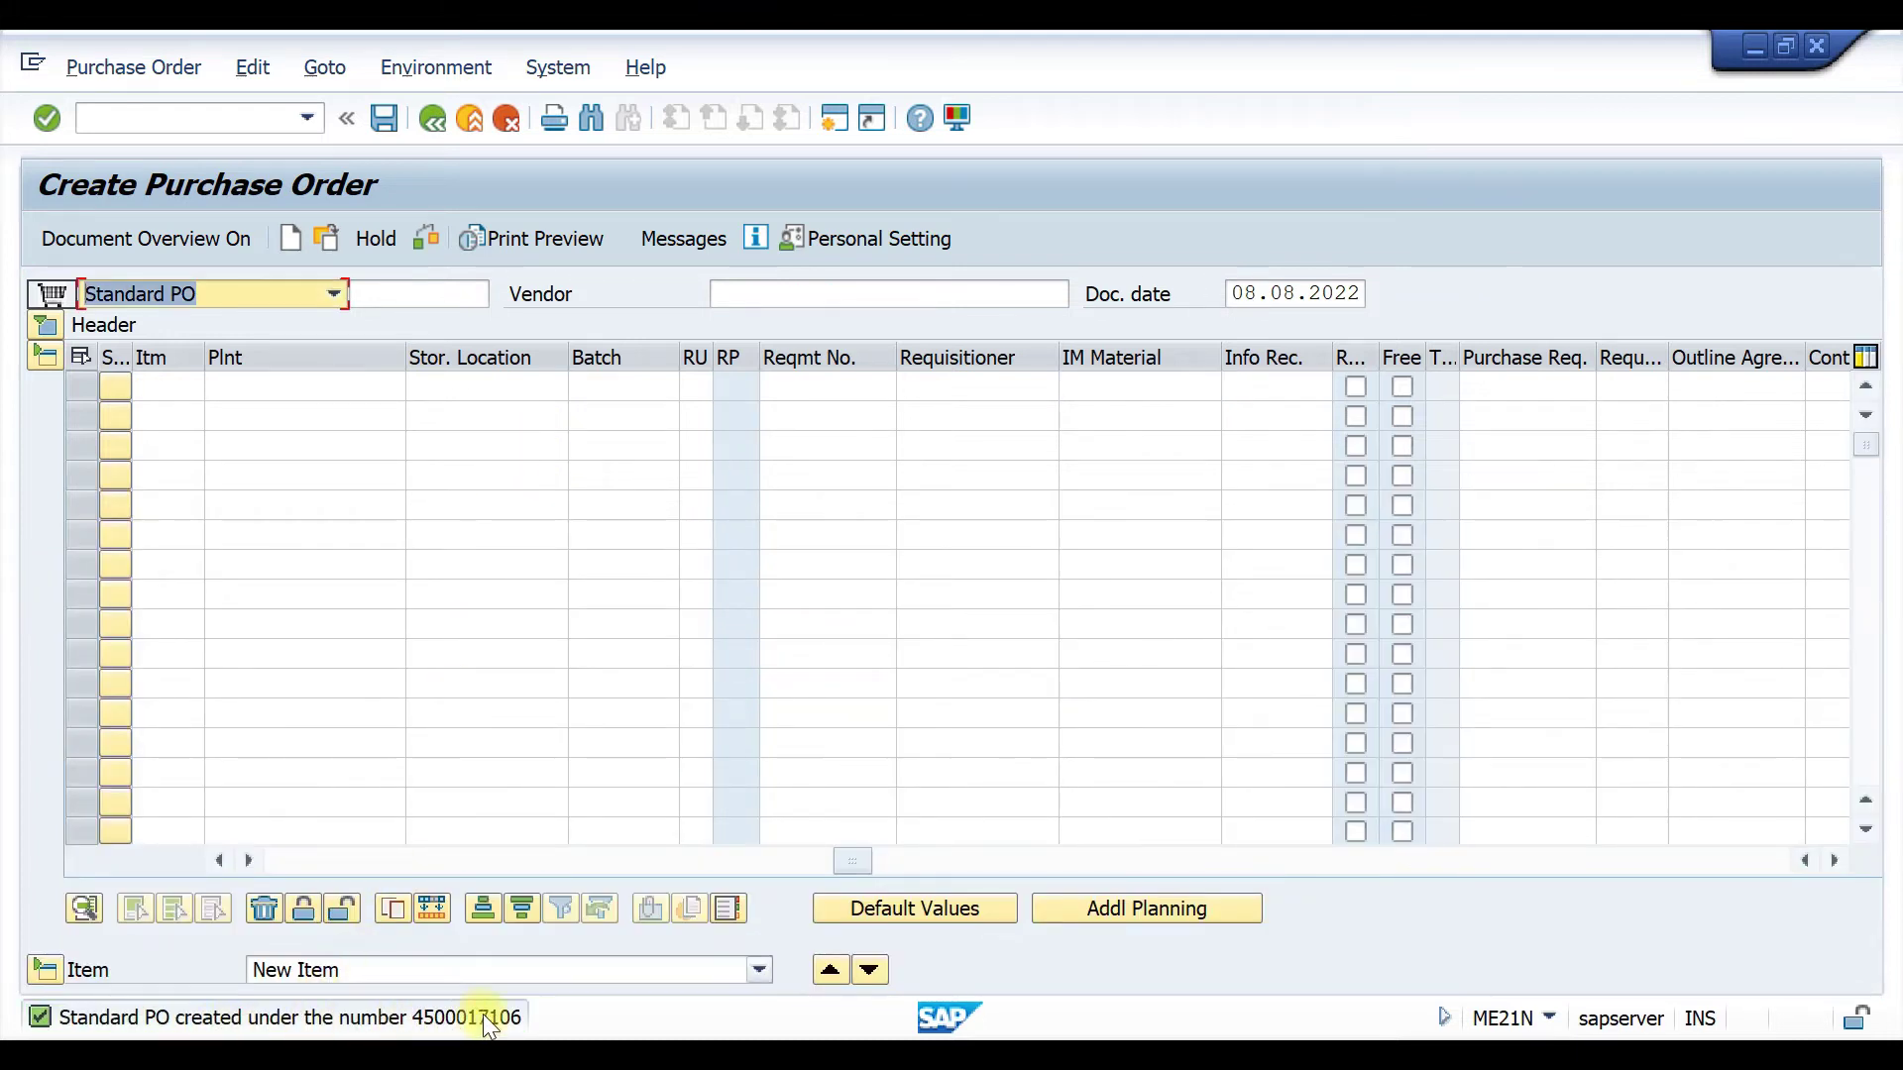
Step: Start transaction MIGO and load the newly created purchase order for goods receipt by its number
click(213, 113)
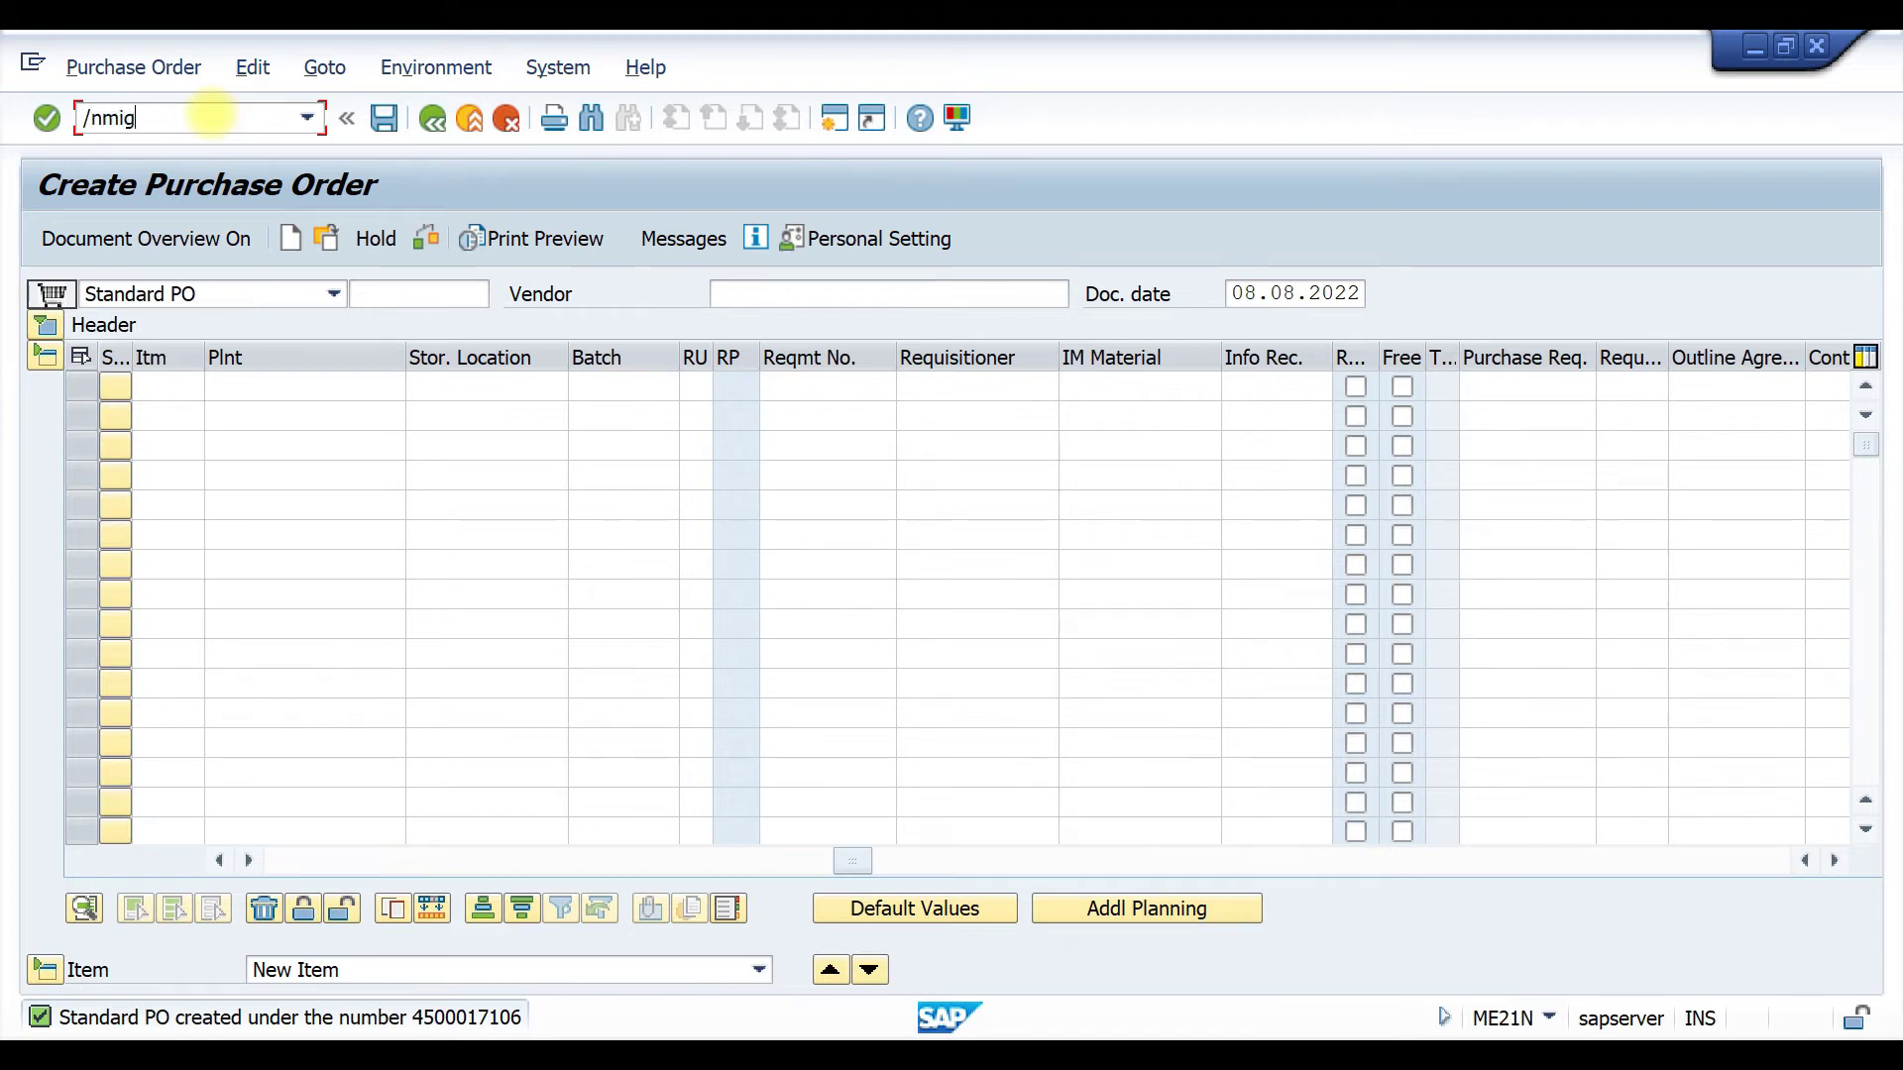
key(Return)
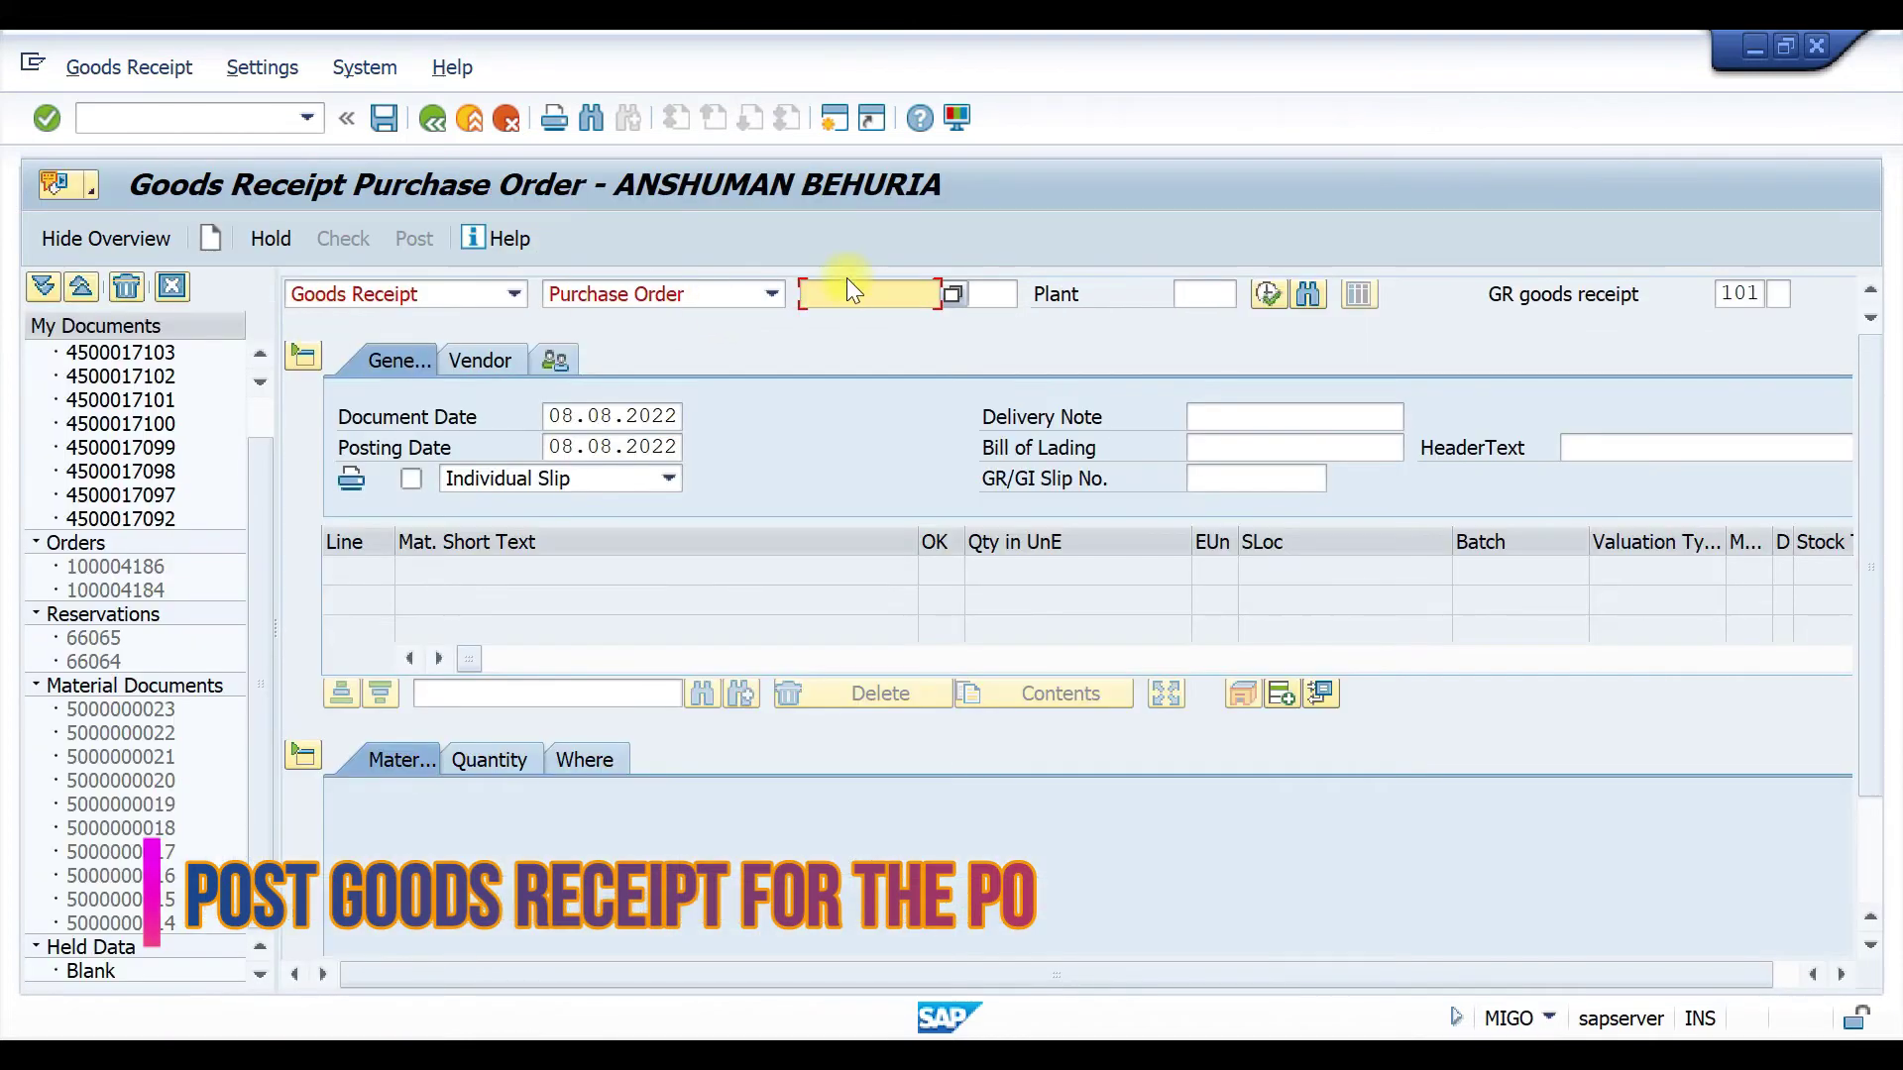
click(850, 290)
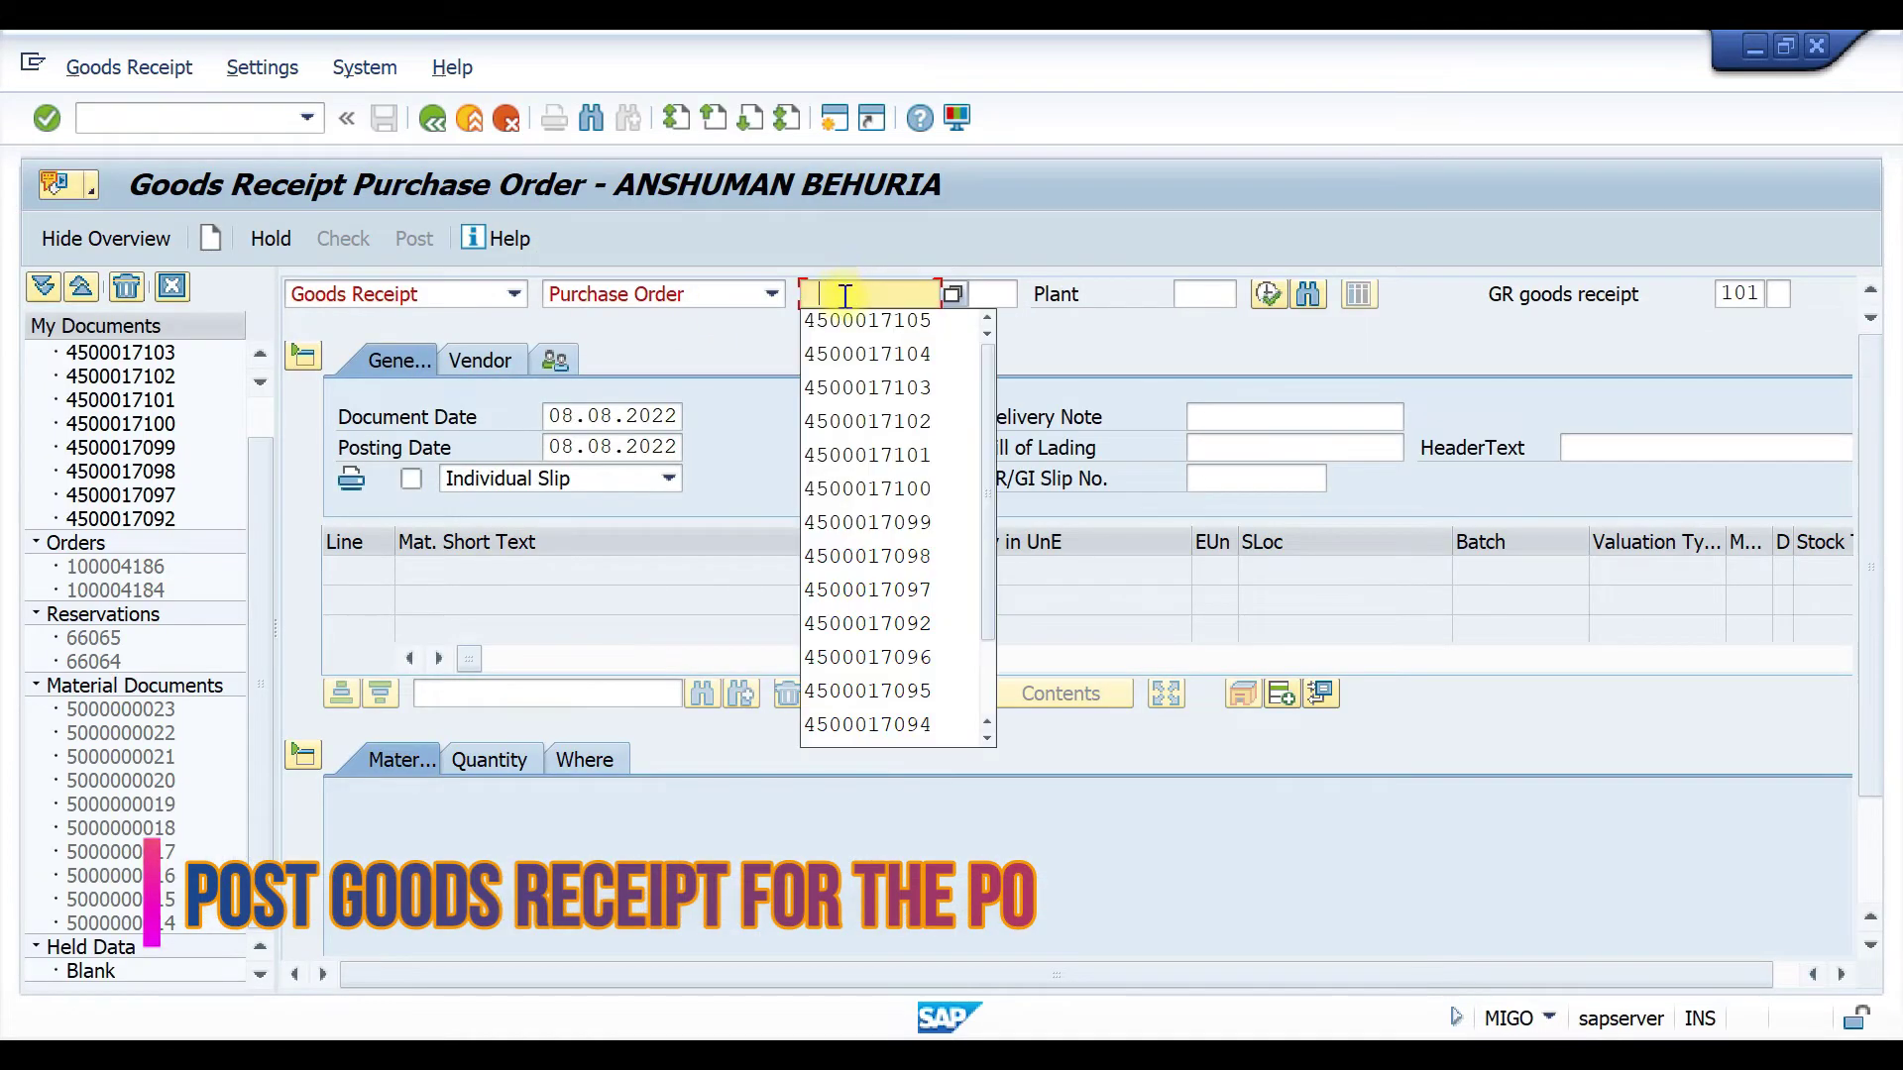
click(849, 294)
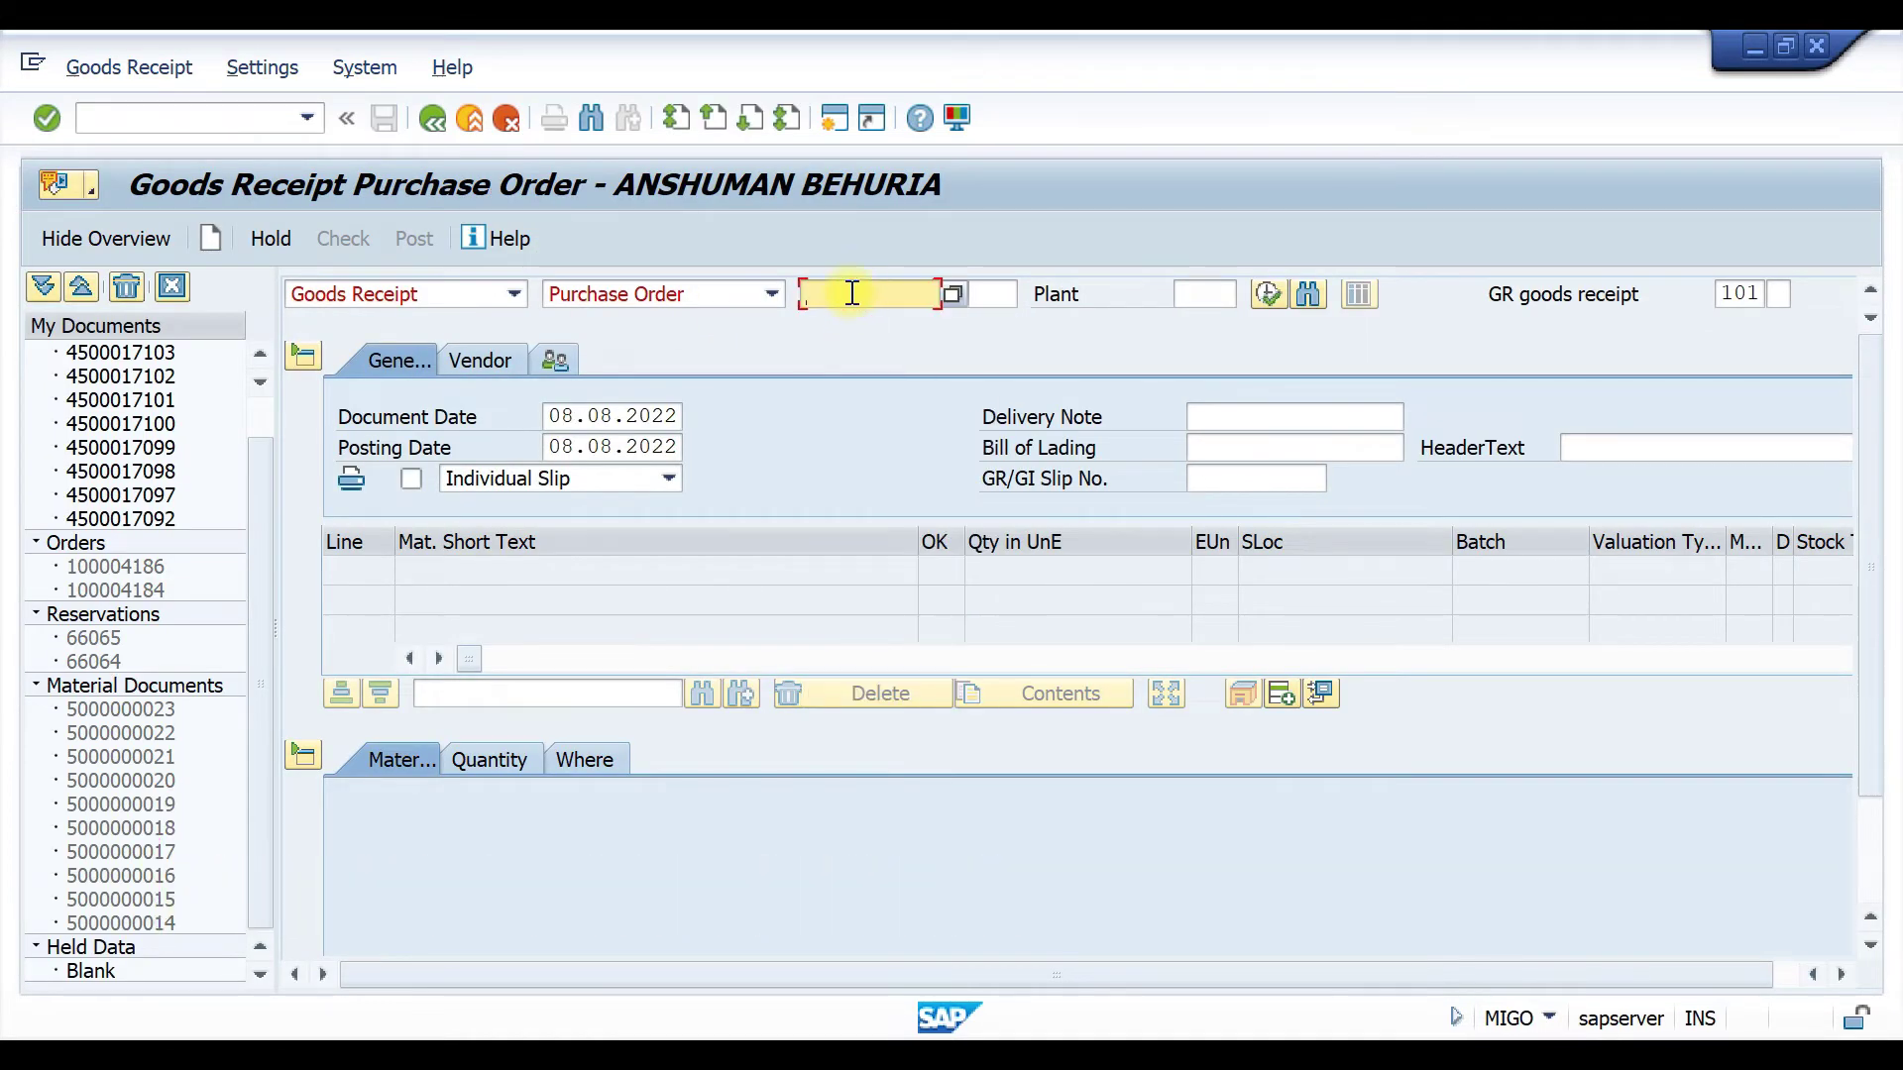
click(855, 295)
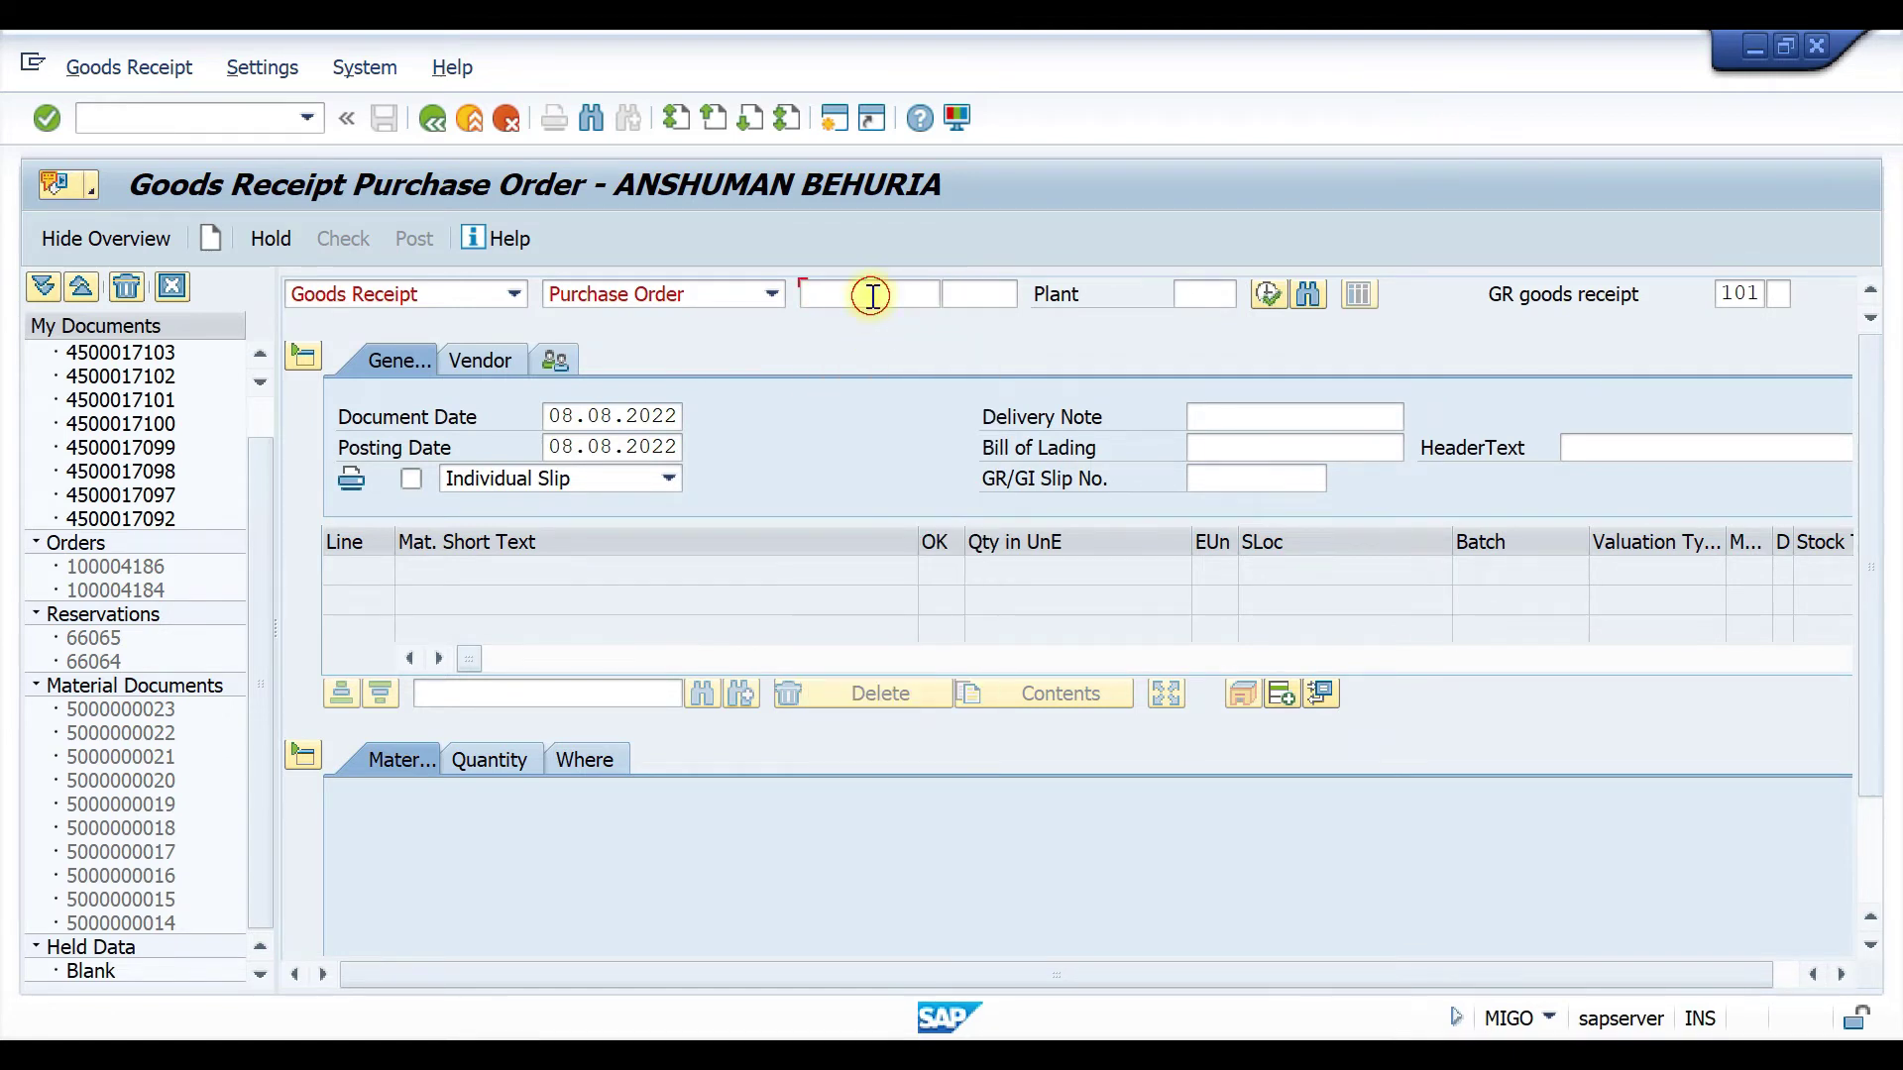
click(872, 294)
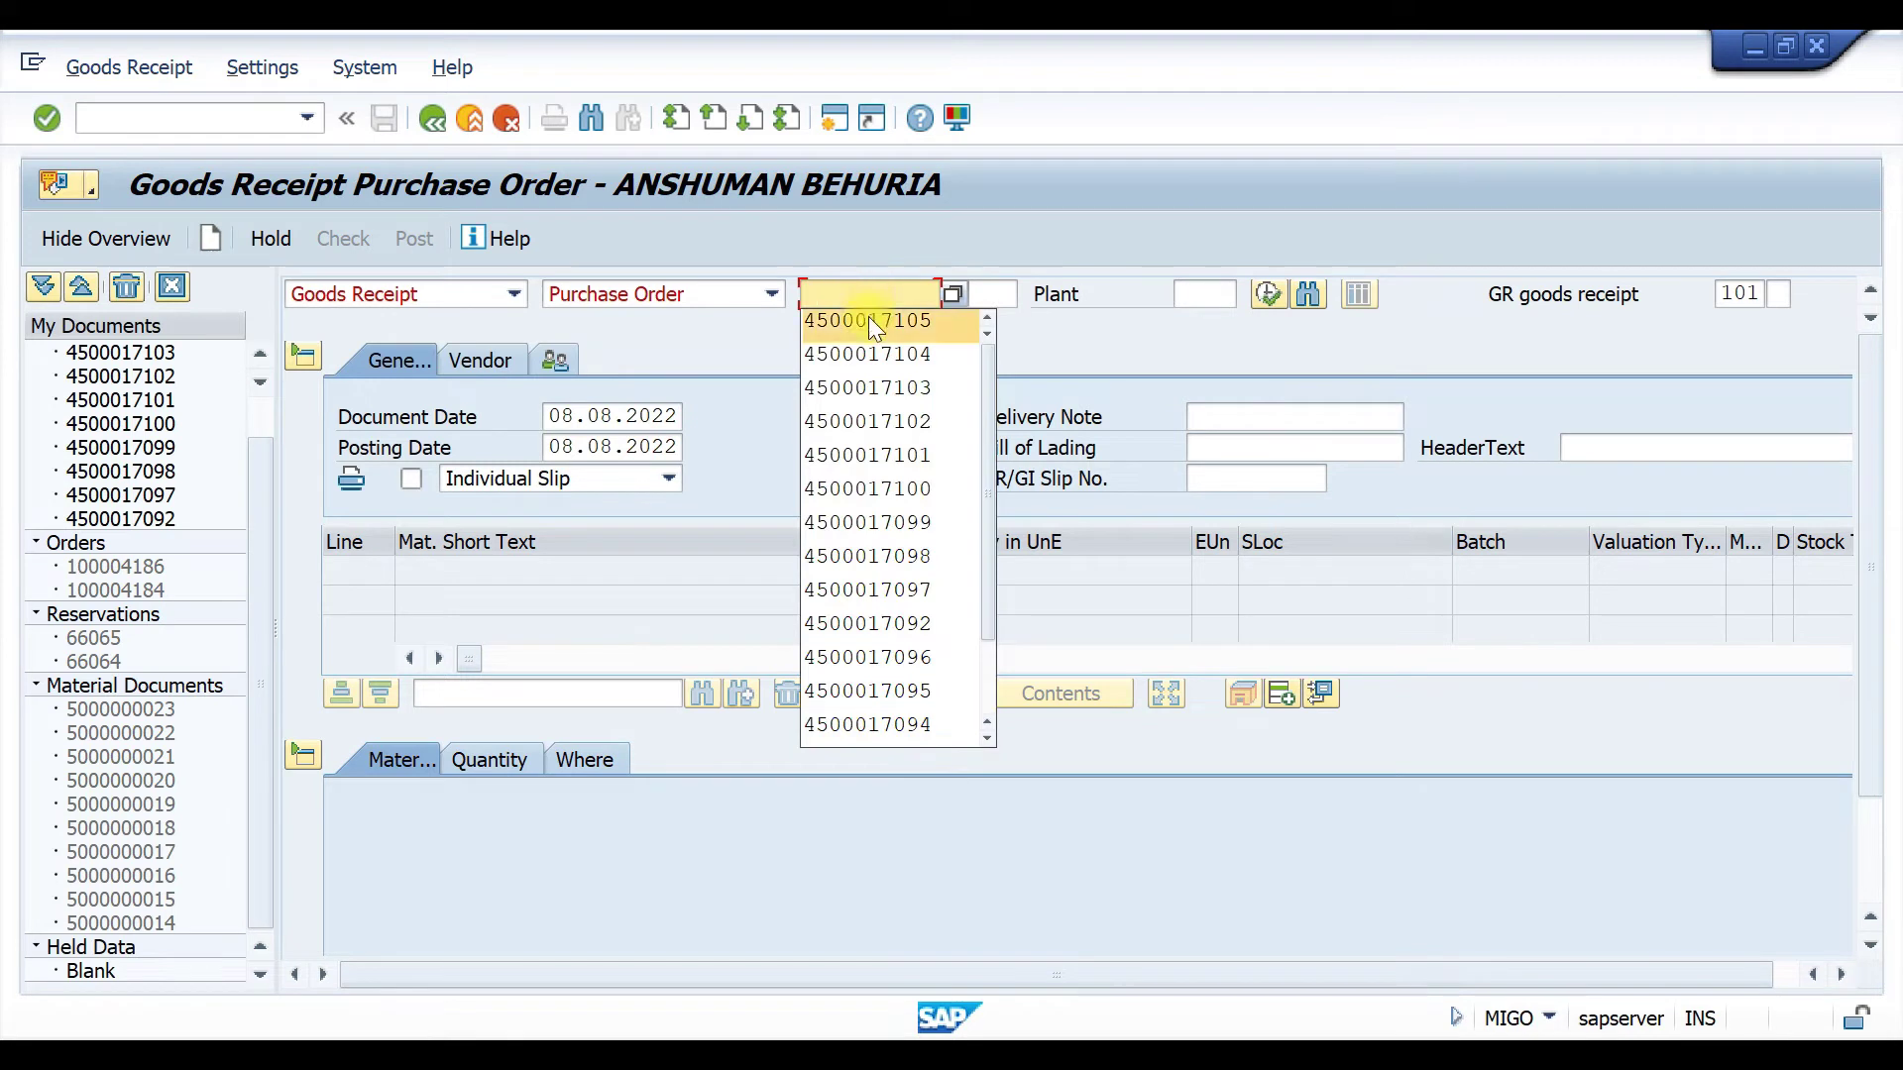
click(852, 323)
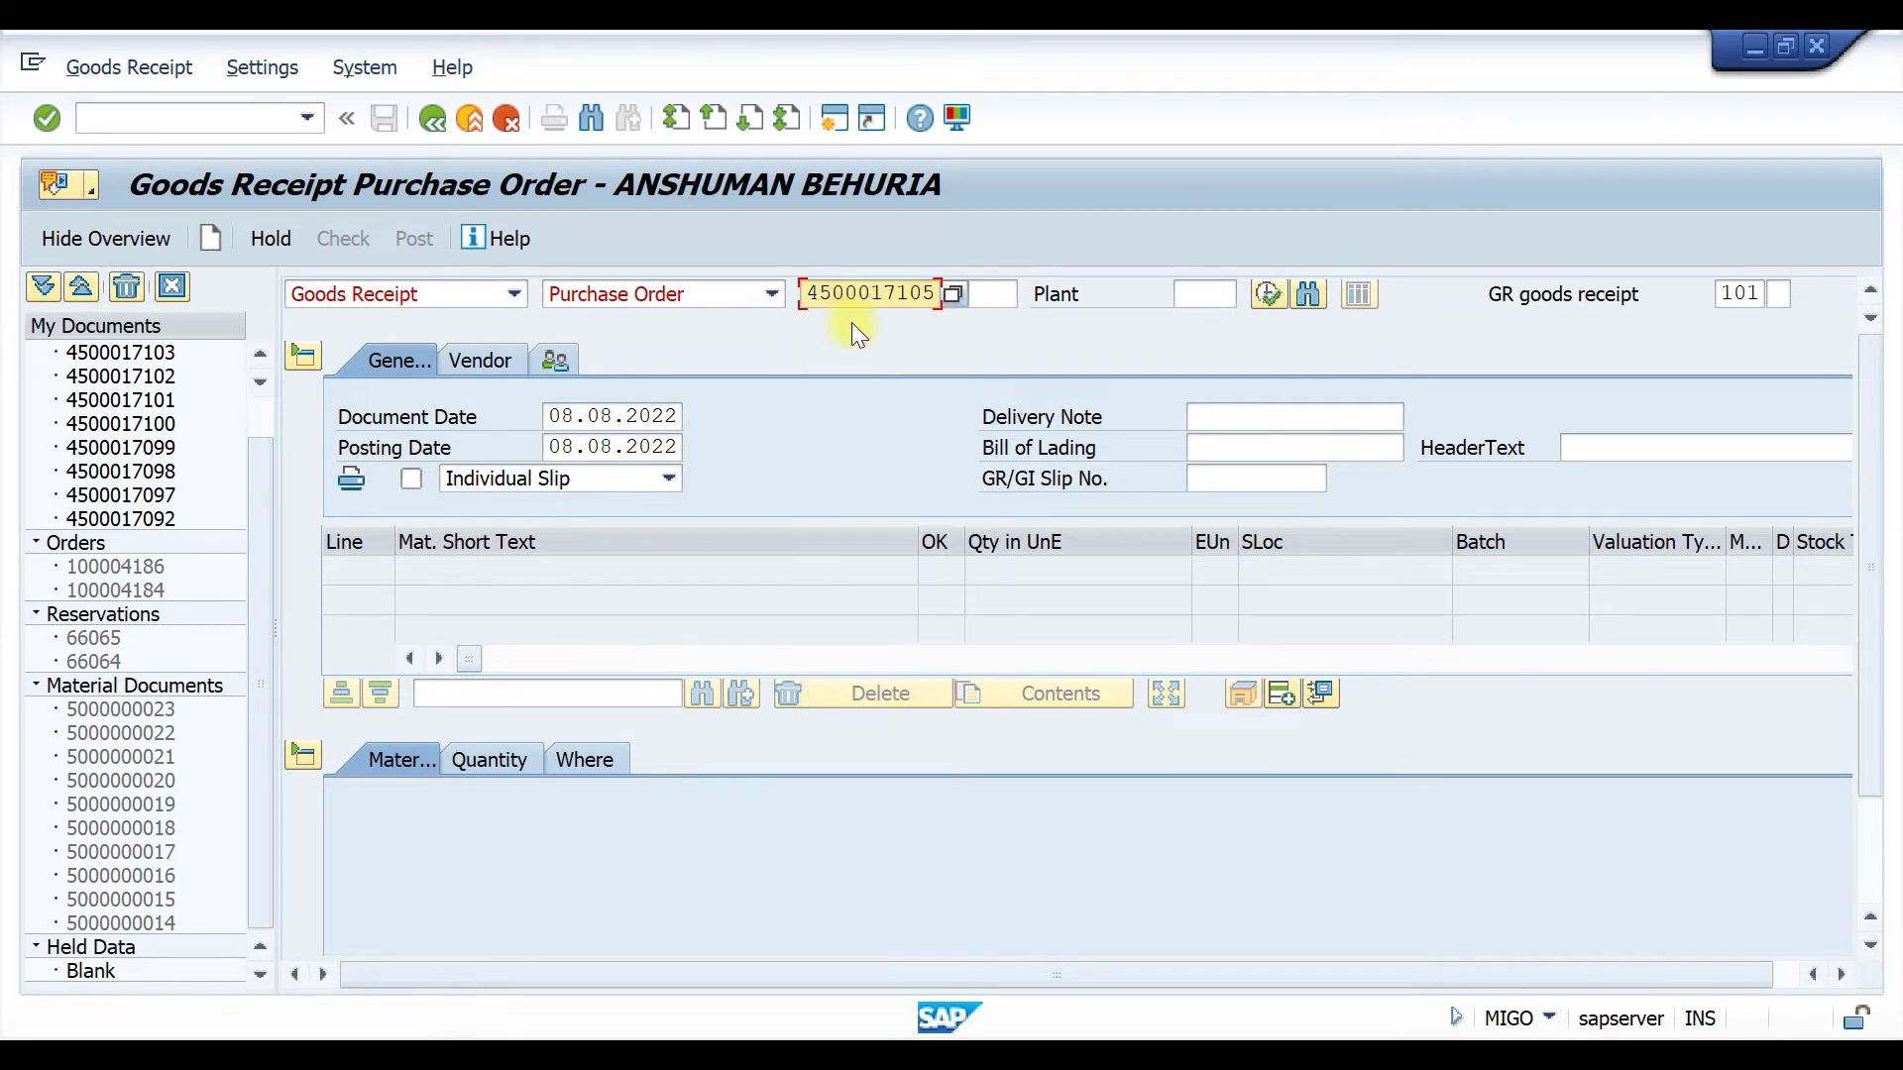
key(BackSpace)
text(6)
key(Return)
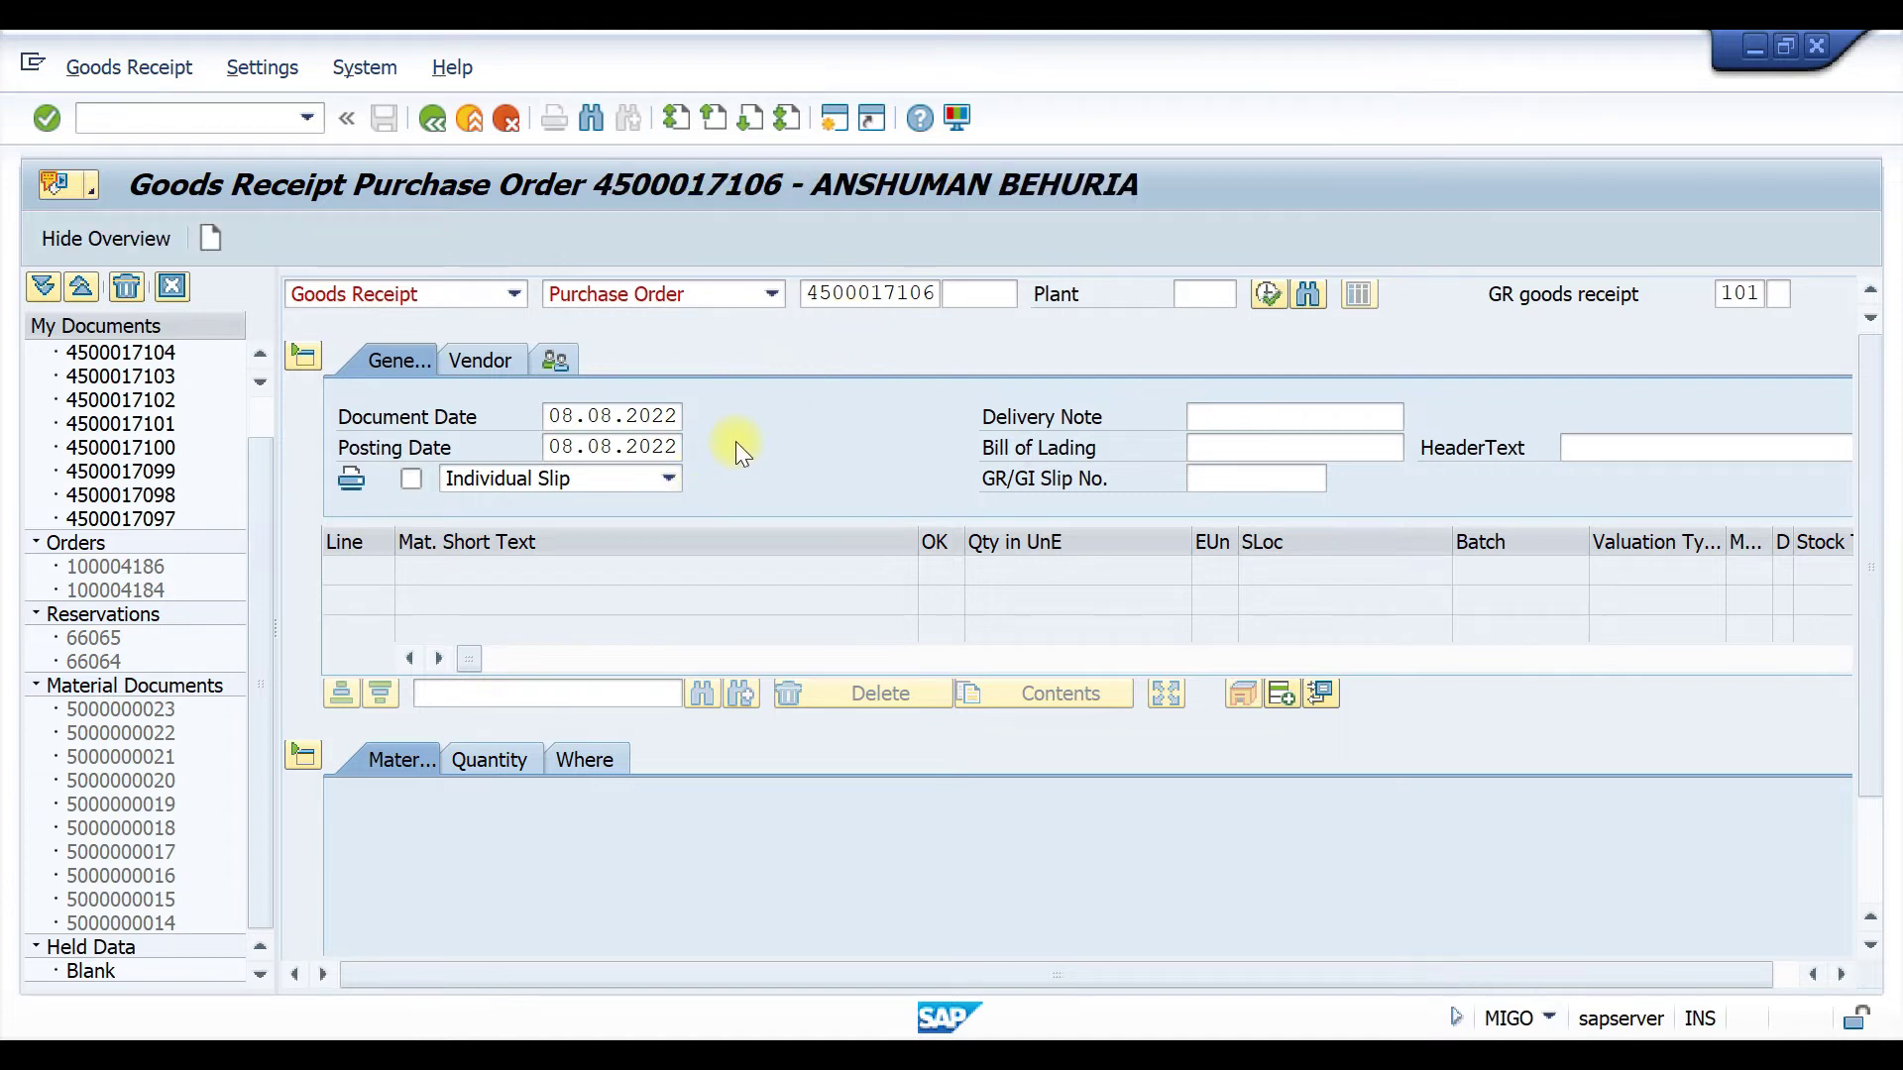
Step: Enter manufacture date 5.08.2022 and storage location T001 for the TYRE FOR SAFARI goods receipt item
scroll(756, 434, down, 1)
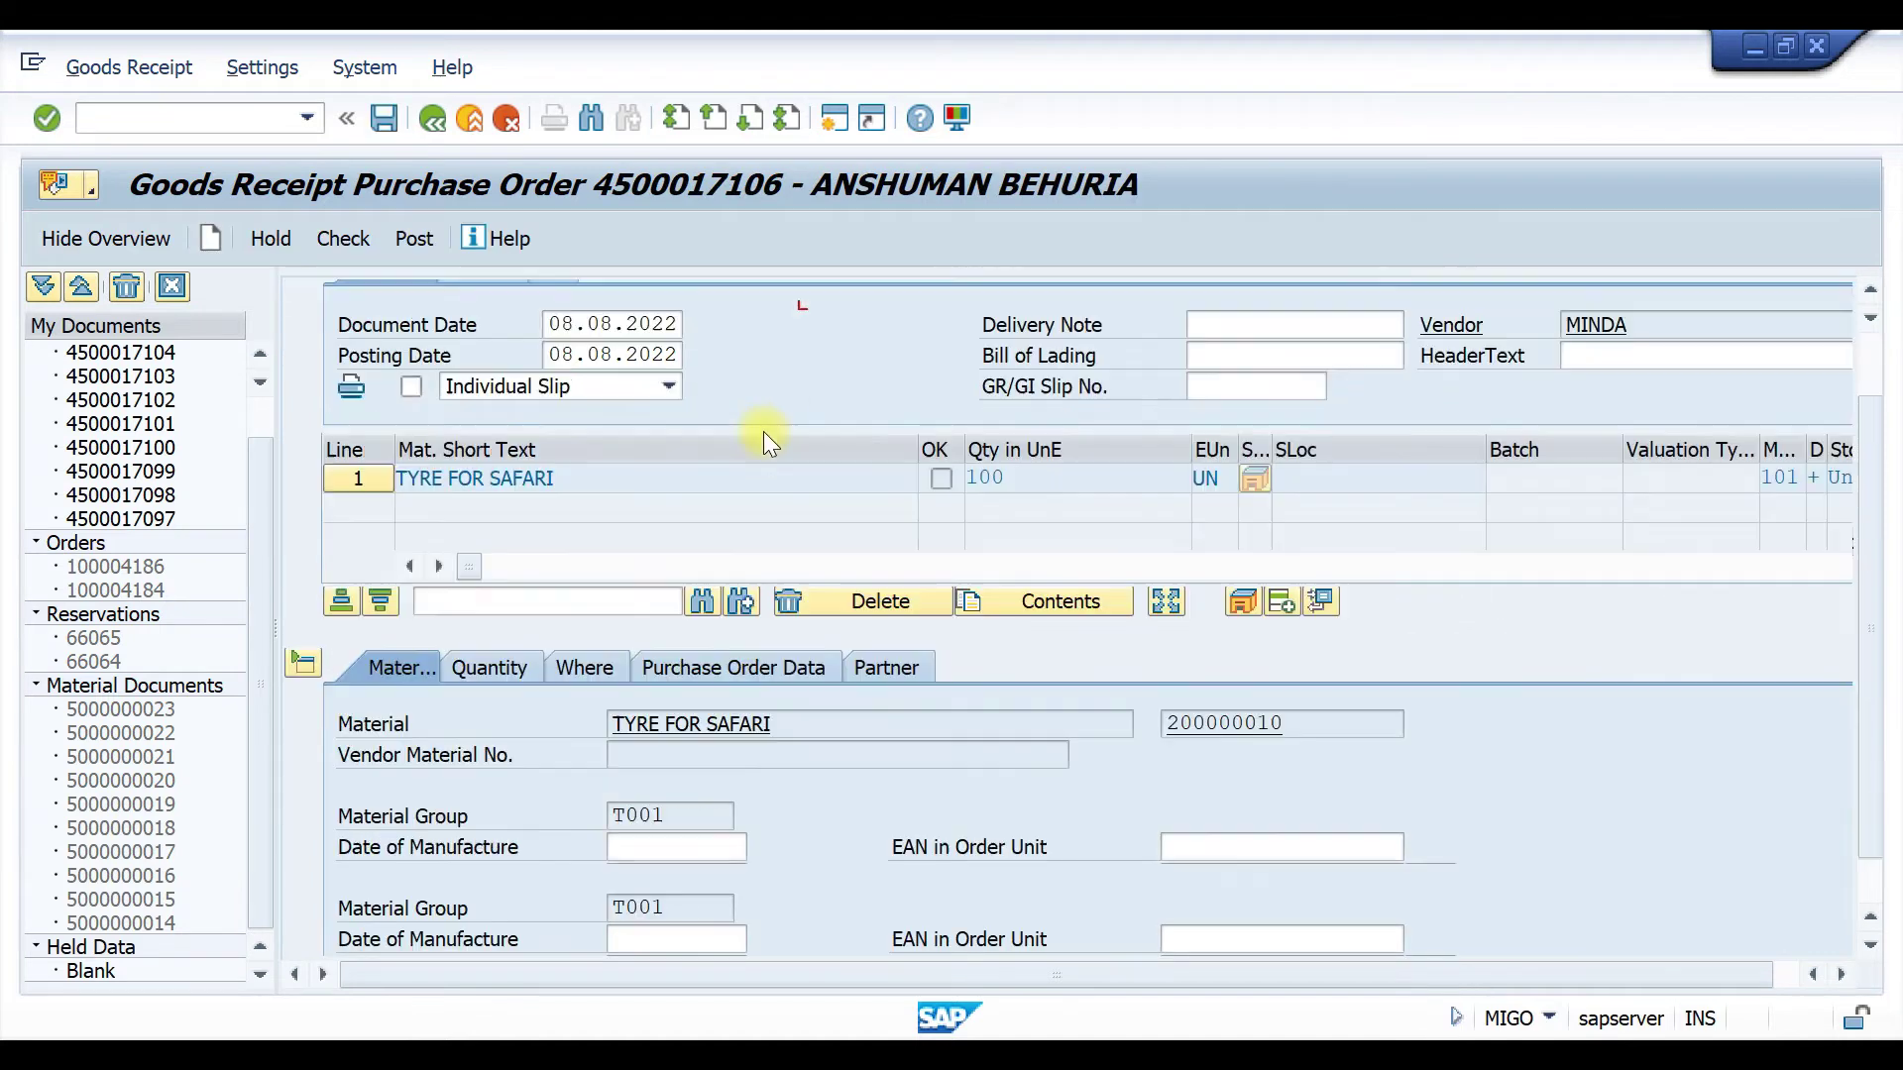
click(663, 851)
click(662, 871)
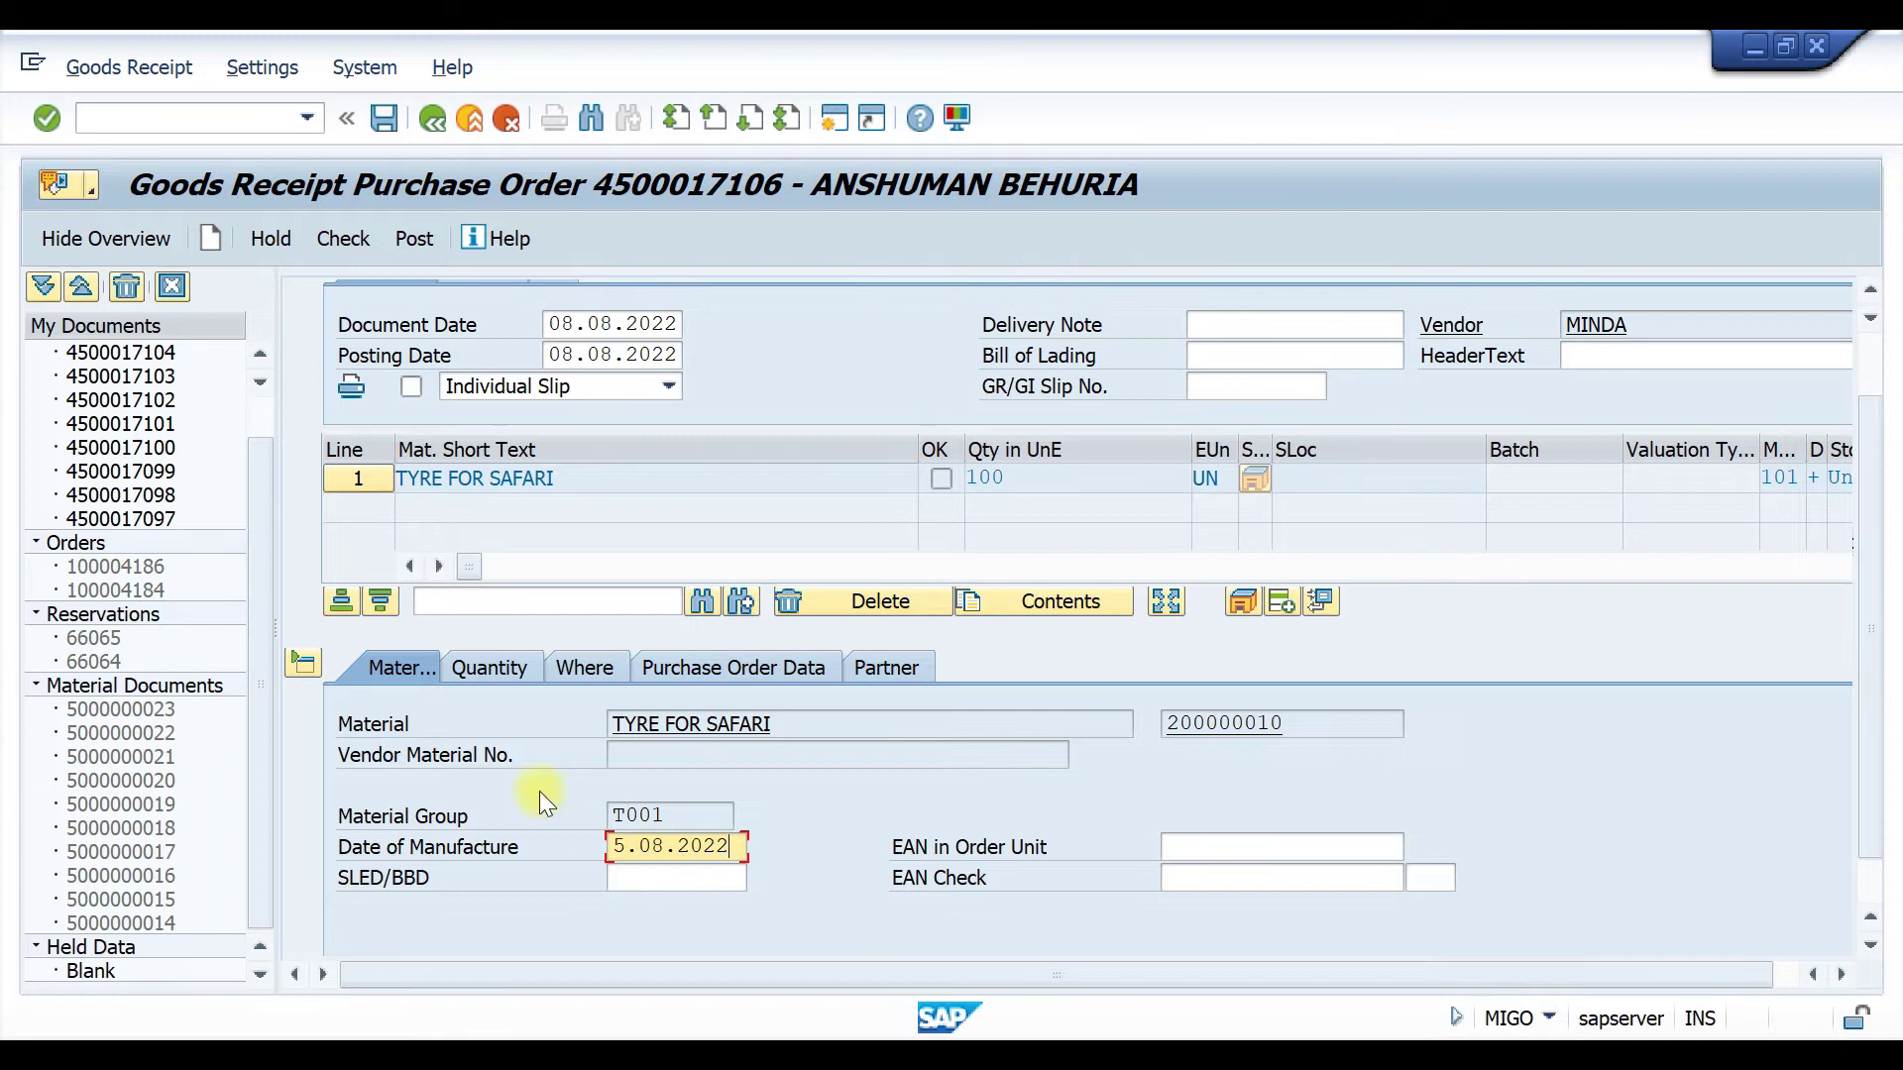
click(476, 667)
click(584, 667)
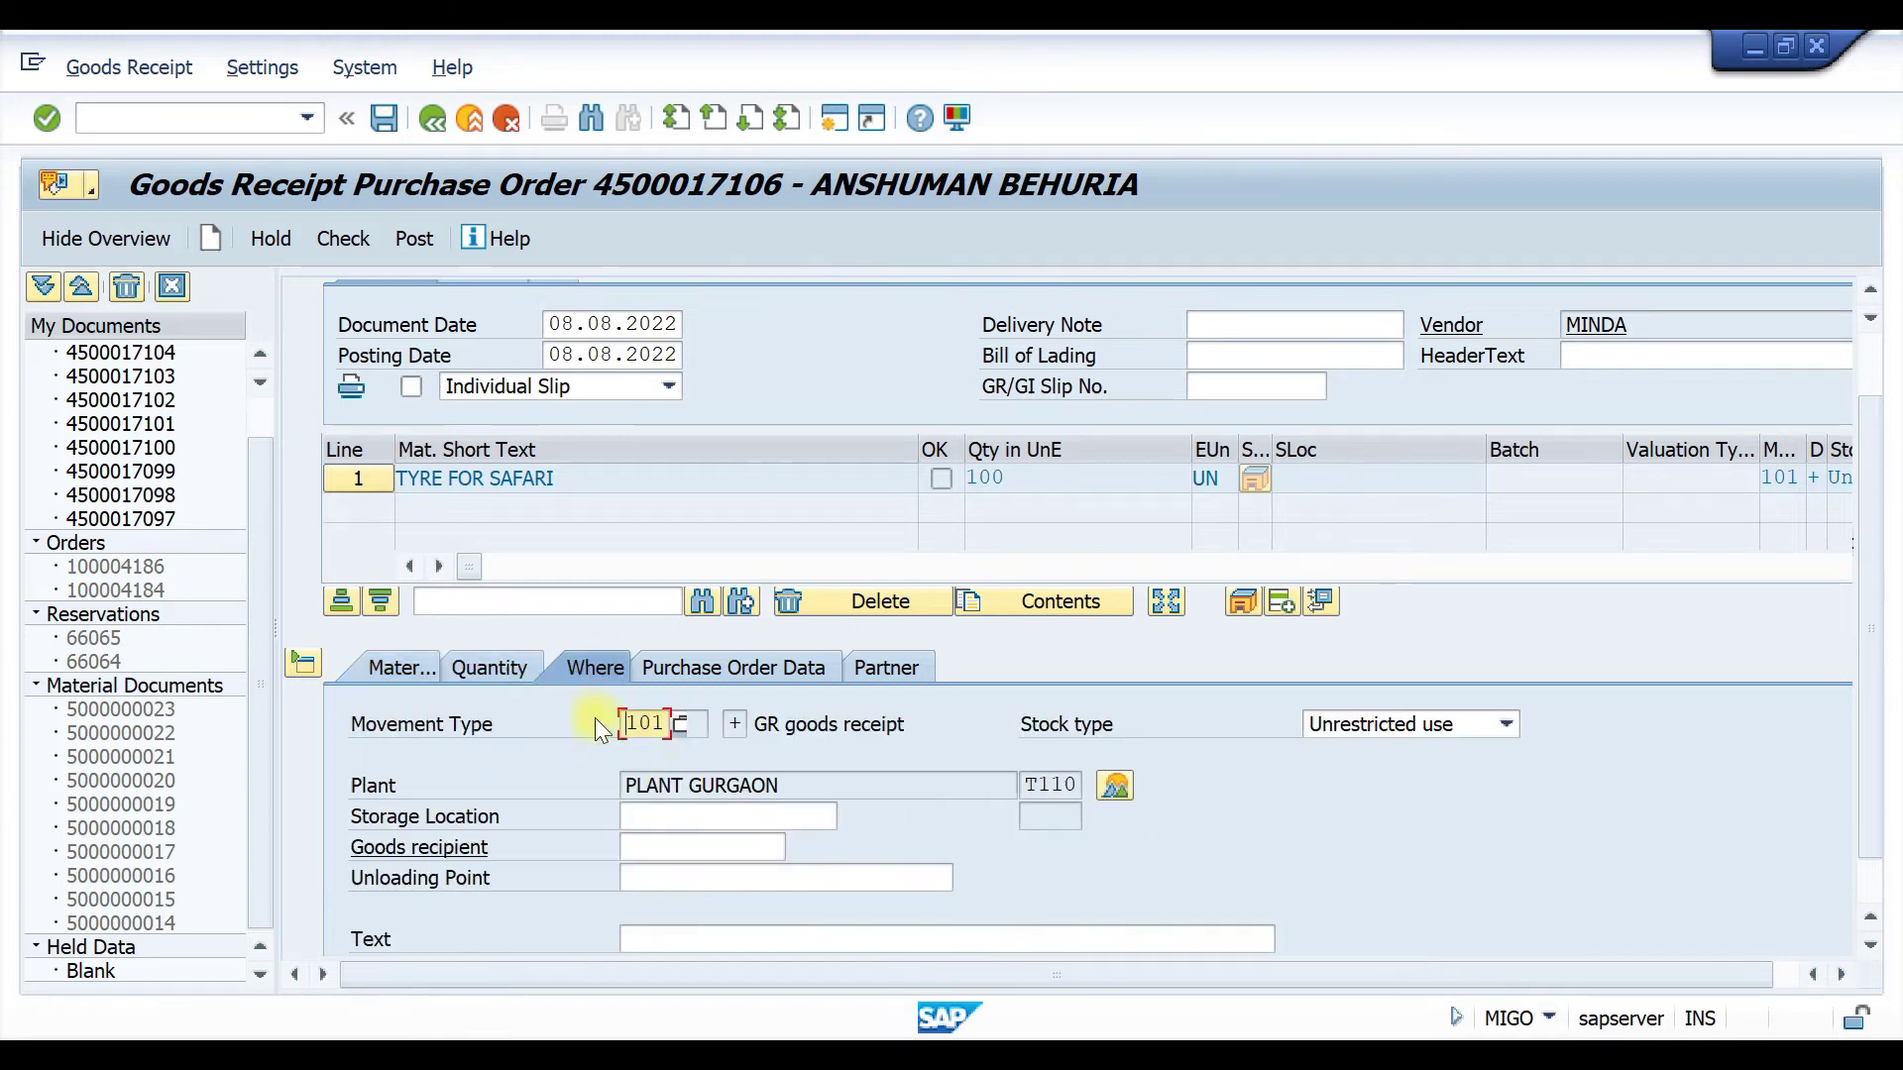
click(696, 814)
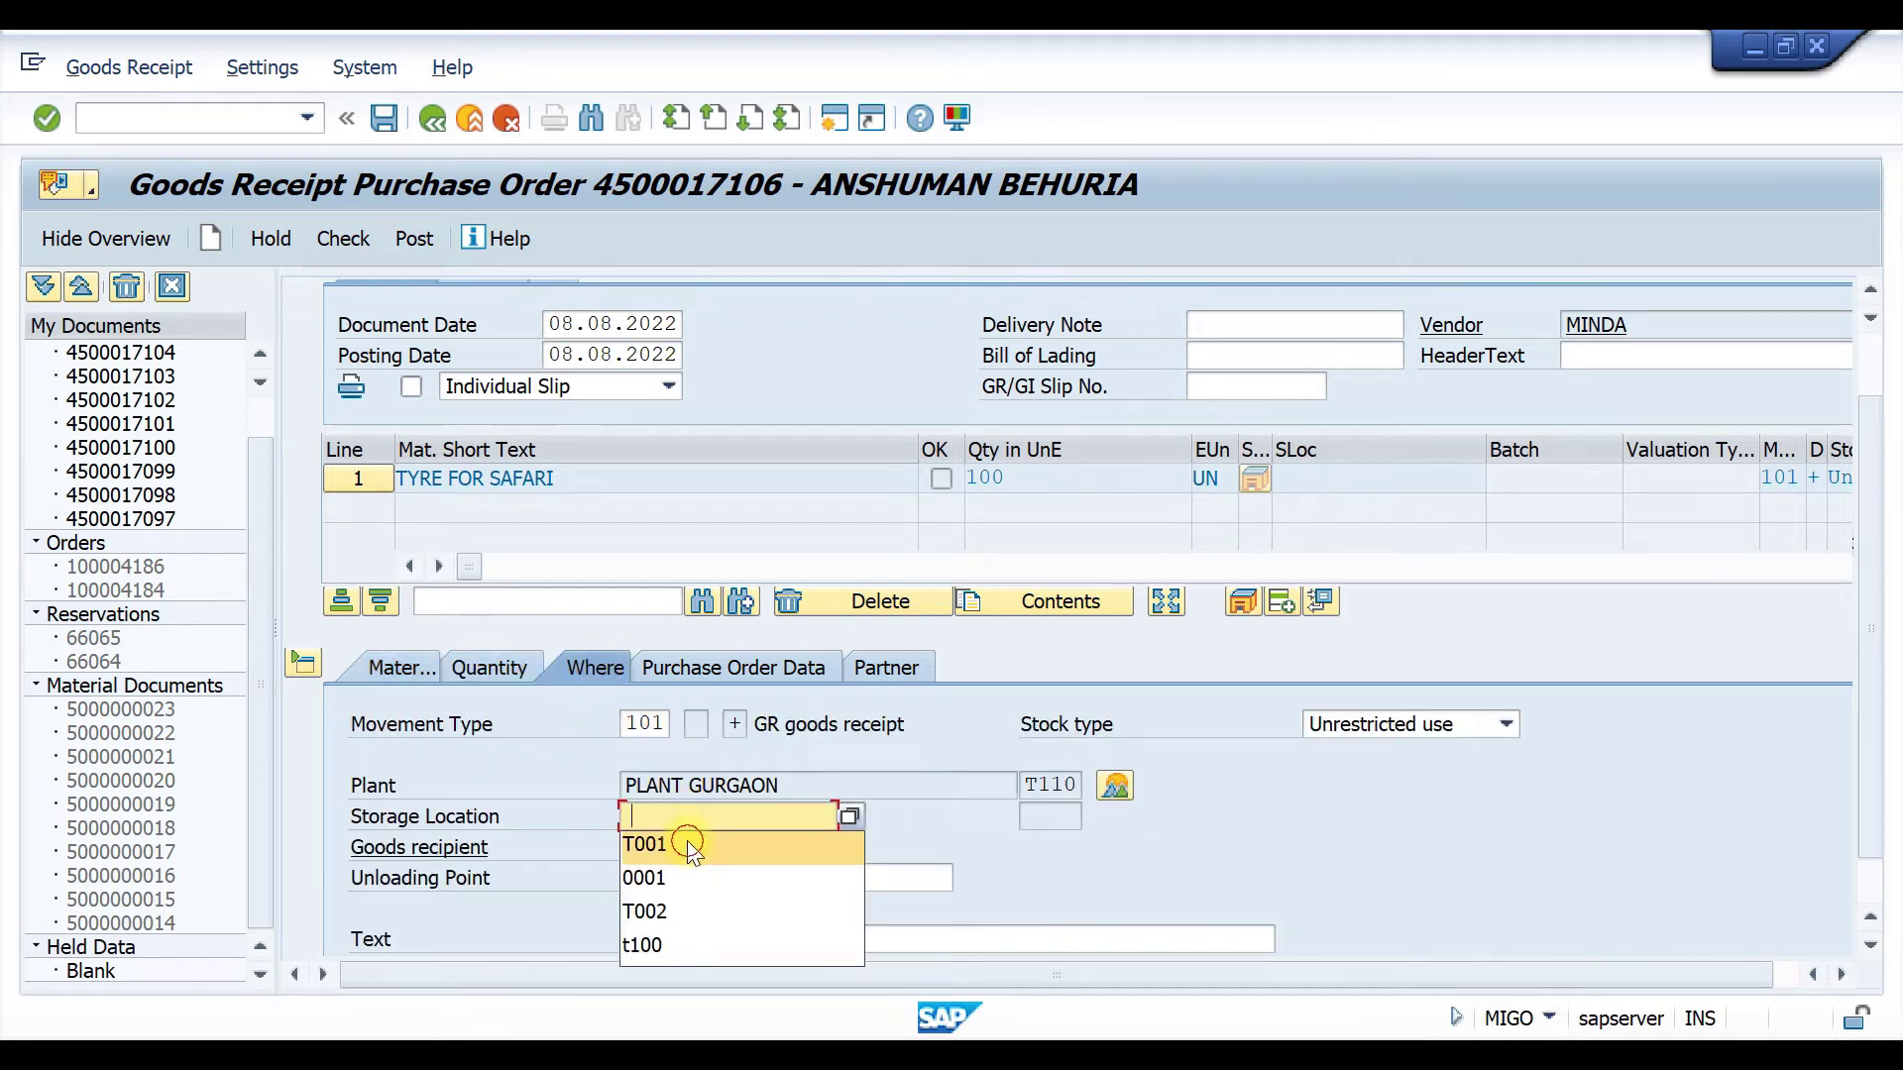
click(687, 838)
Step: Evaluate the item's compliance with shipping instruction TM as INSTRUCTION COMPLIED
click(721, 671)
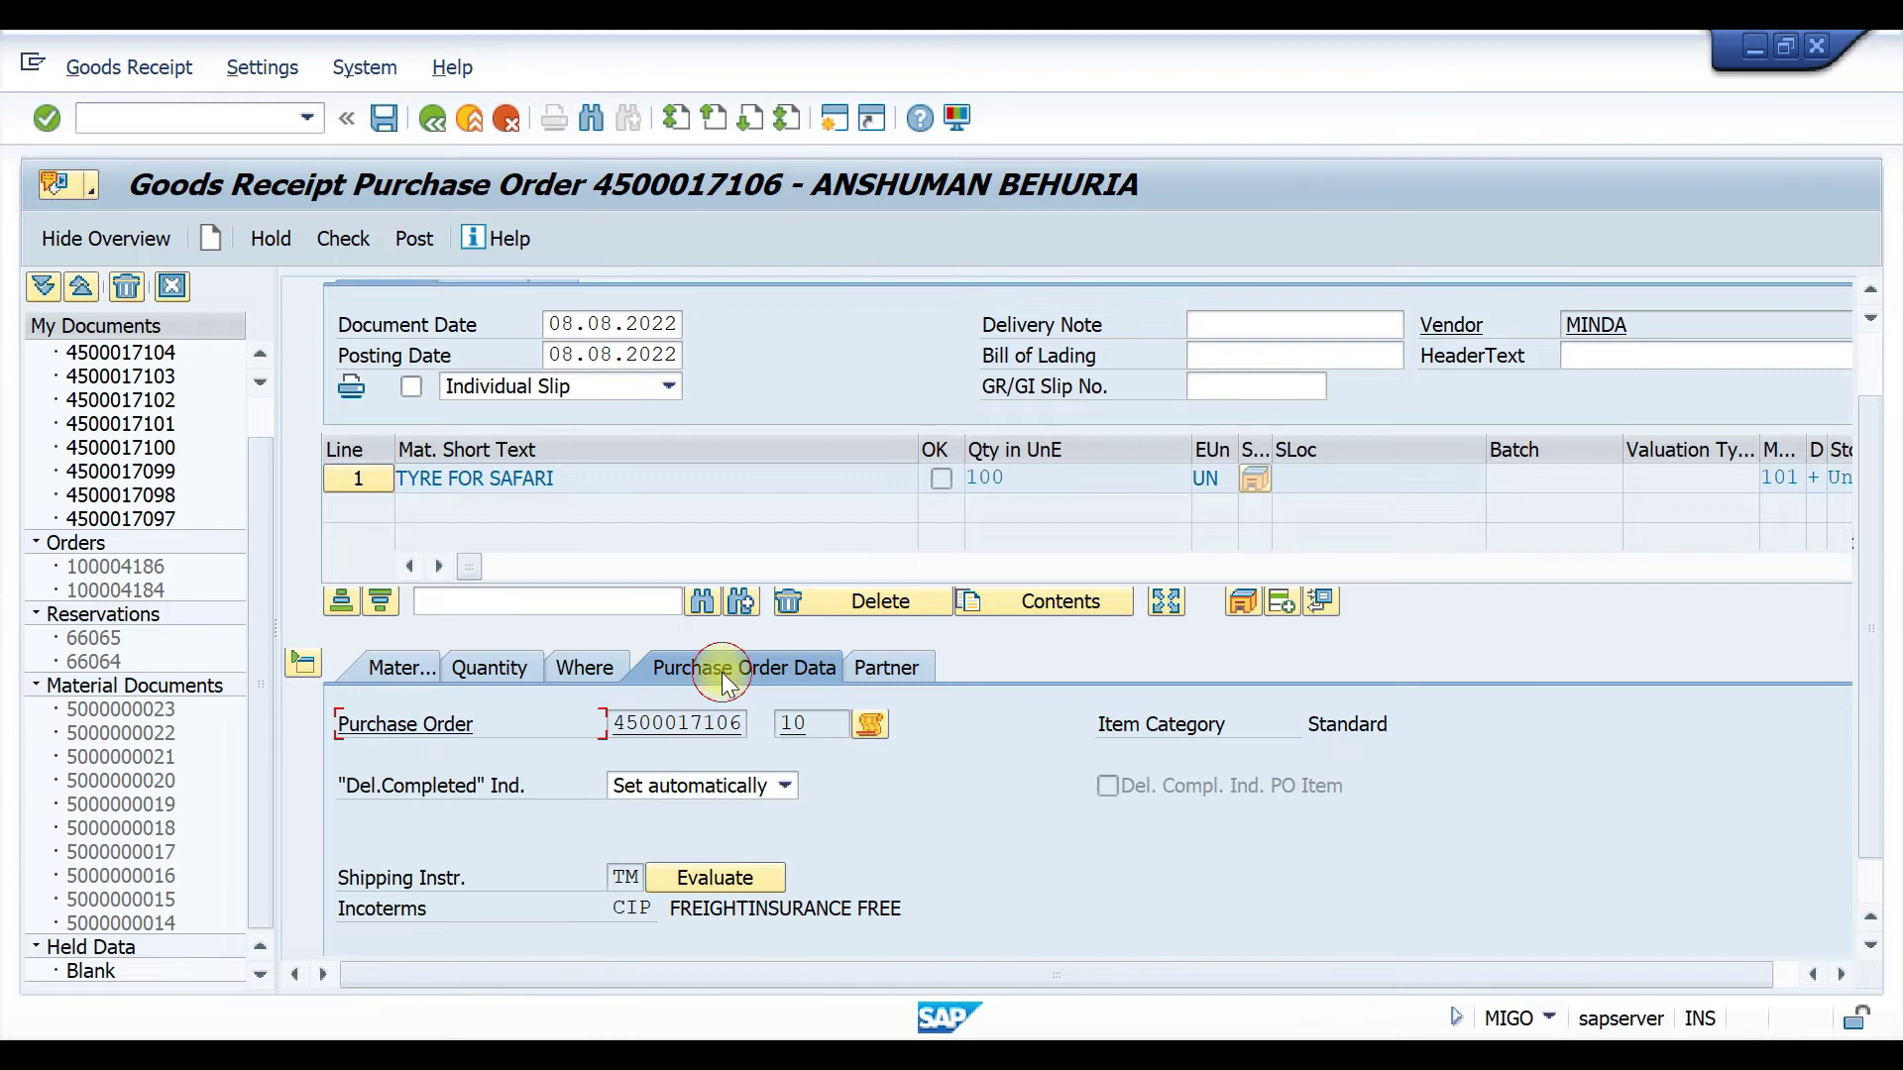
click(714, 877)
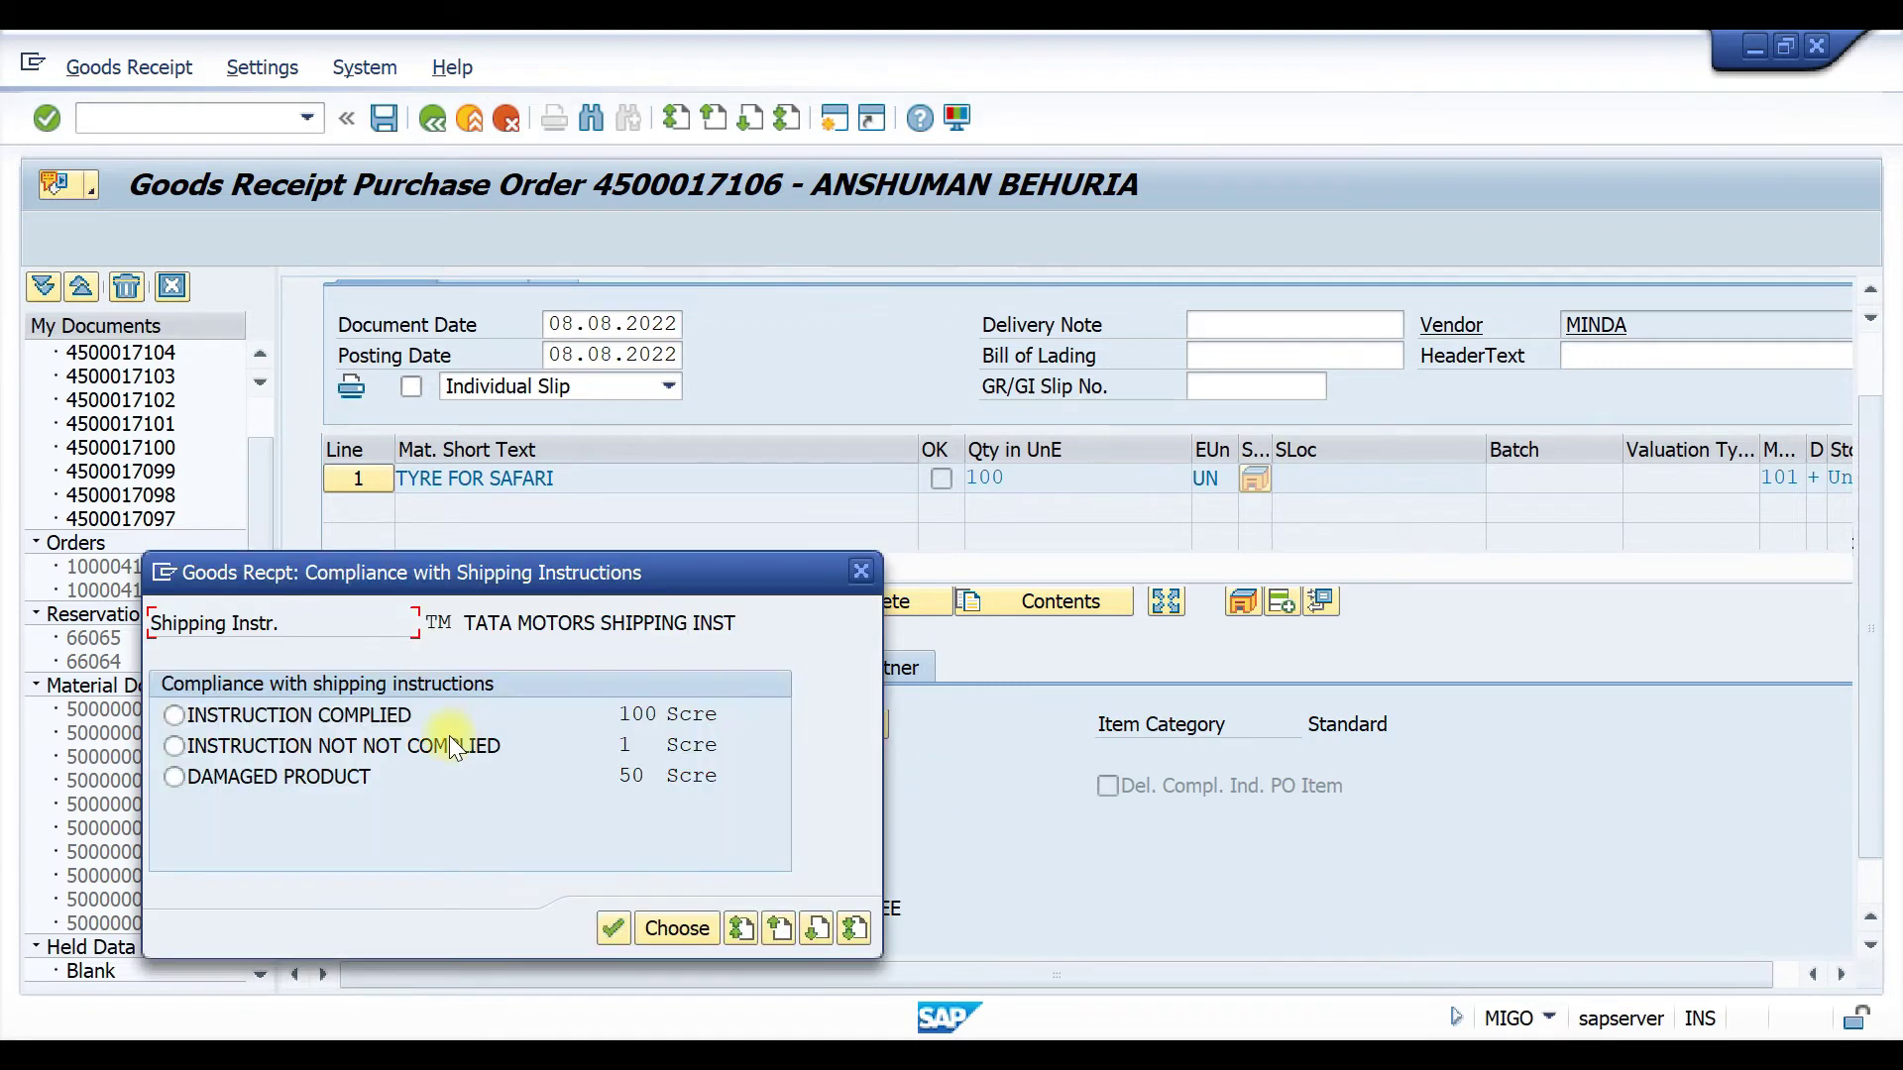
click(236, 723)
click(670, 928)
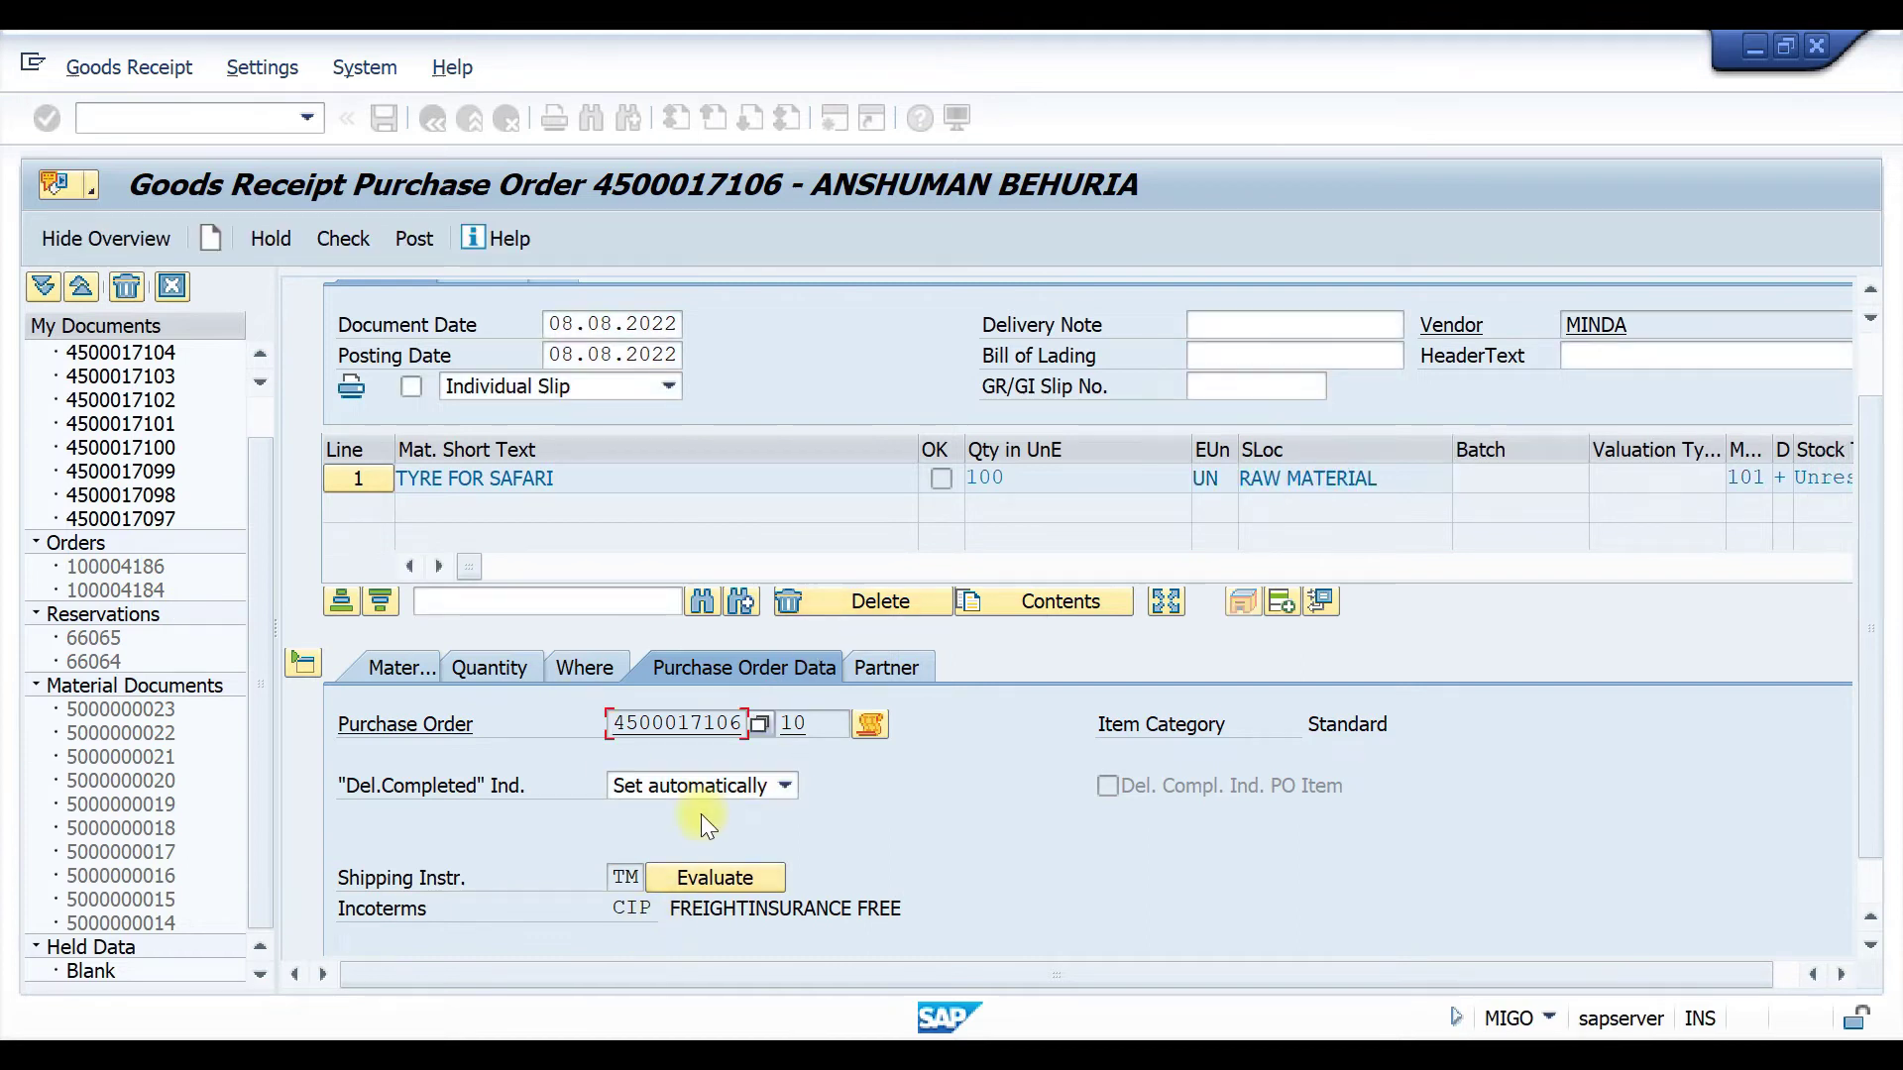
Step: Mark the TYRE FOR SAFARI item as OK and post the goods receipt
click(426, 940)
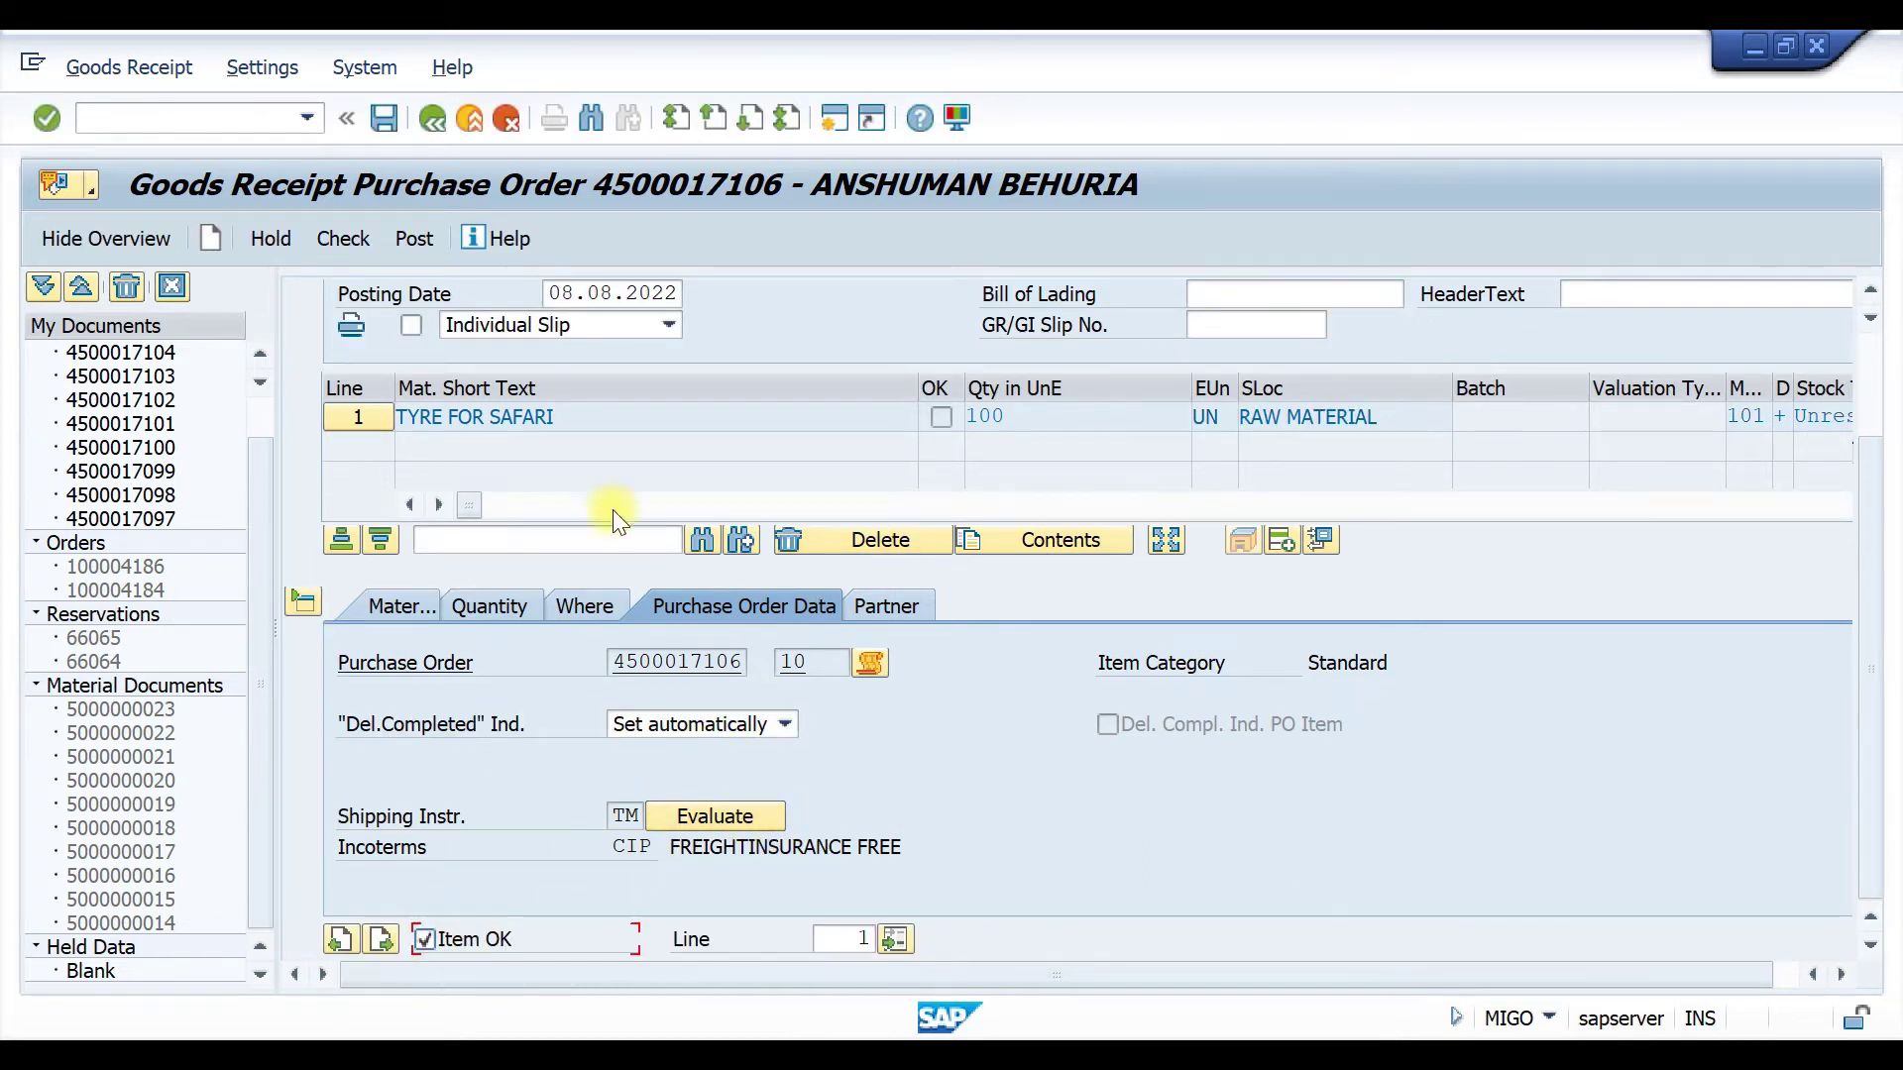
click(412, 242)
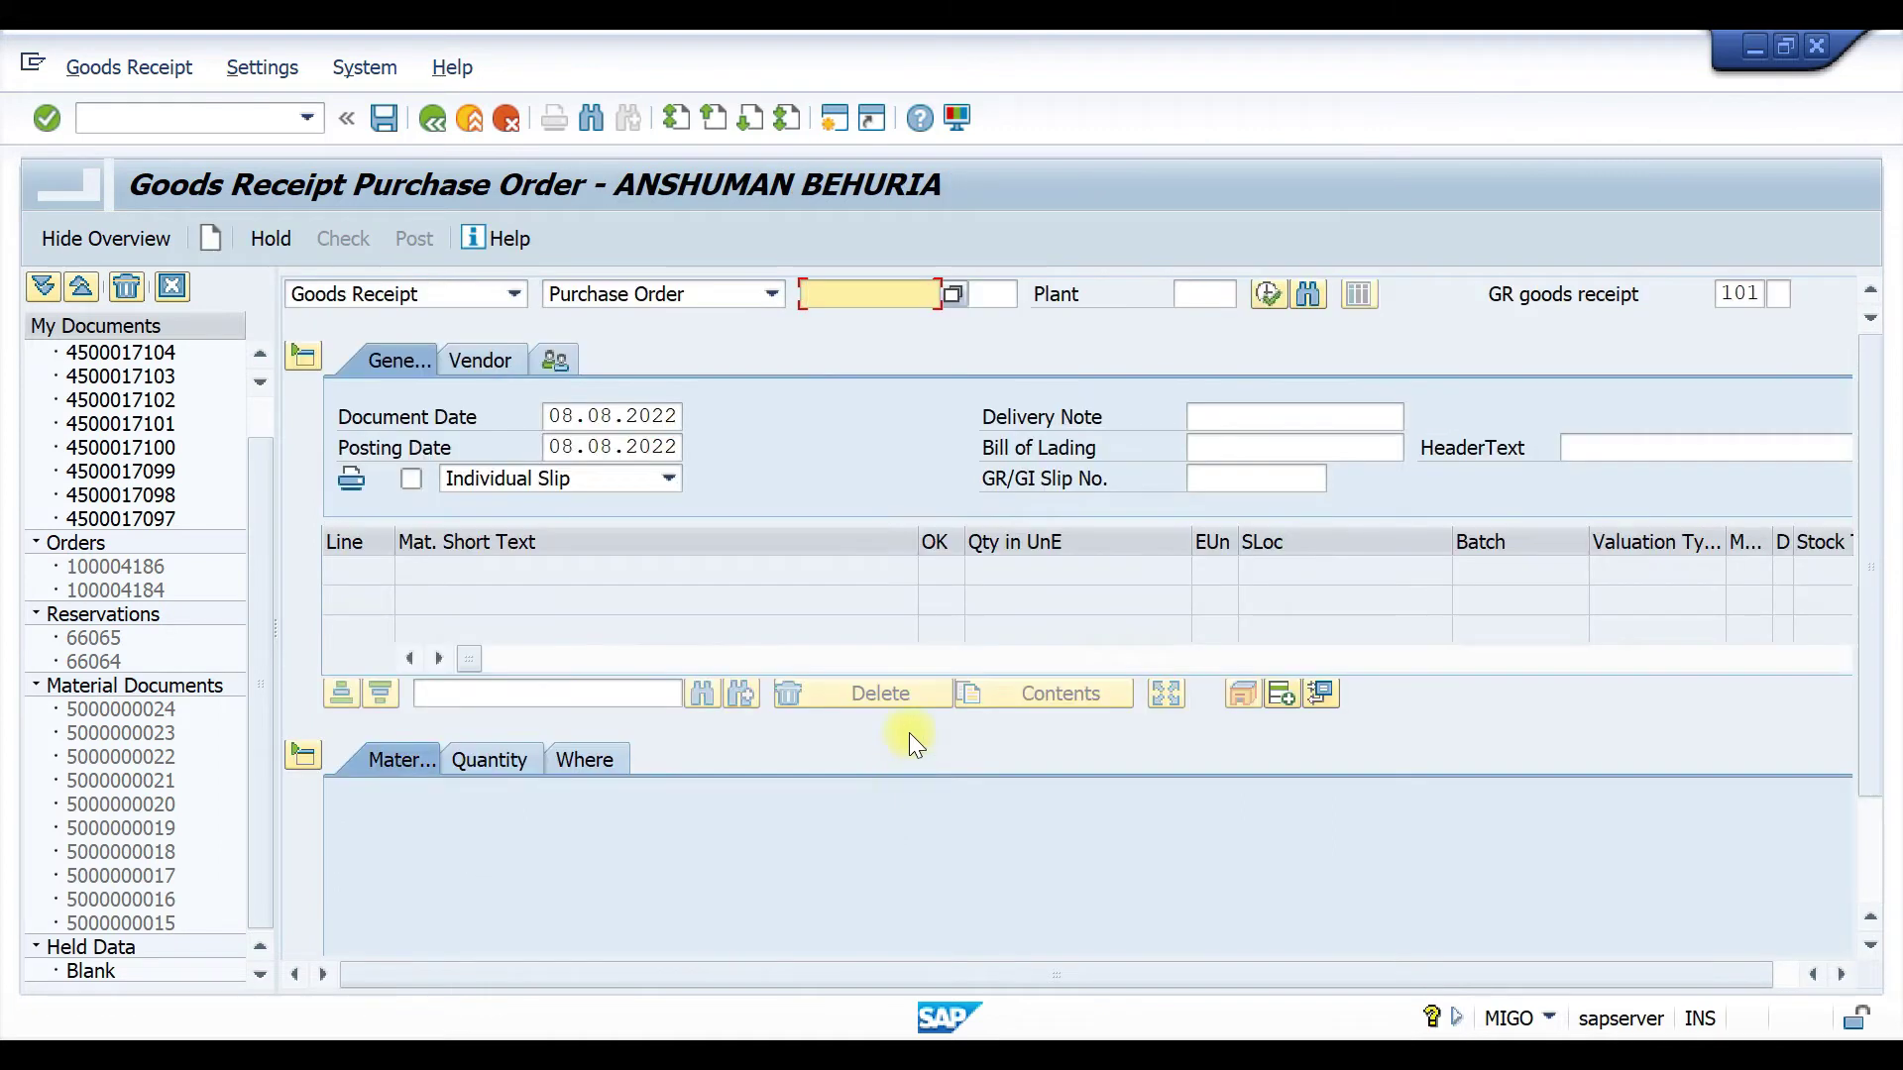
Step: Start transaction MIRO and set the invoice date to 08.08.2022
click(149, 120)
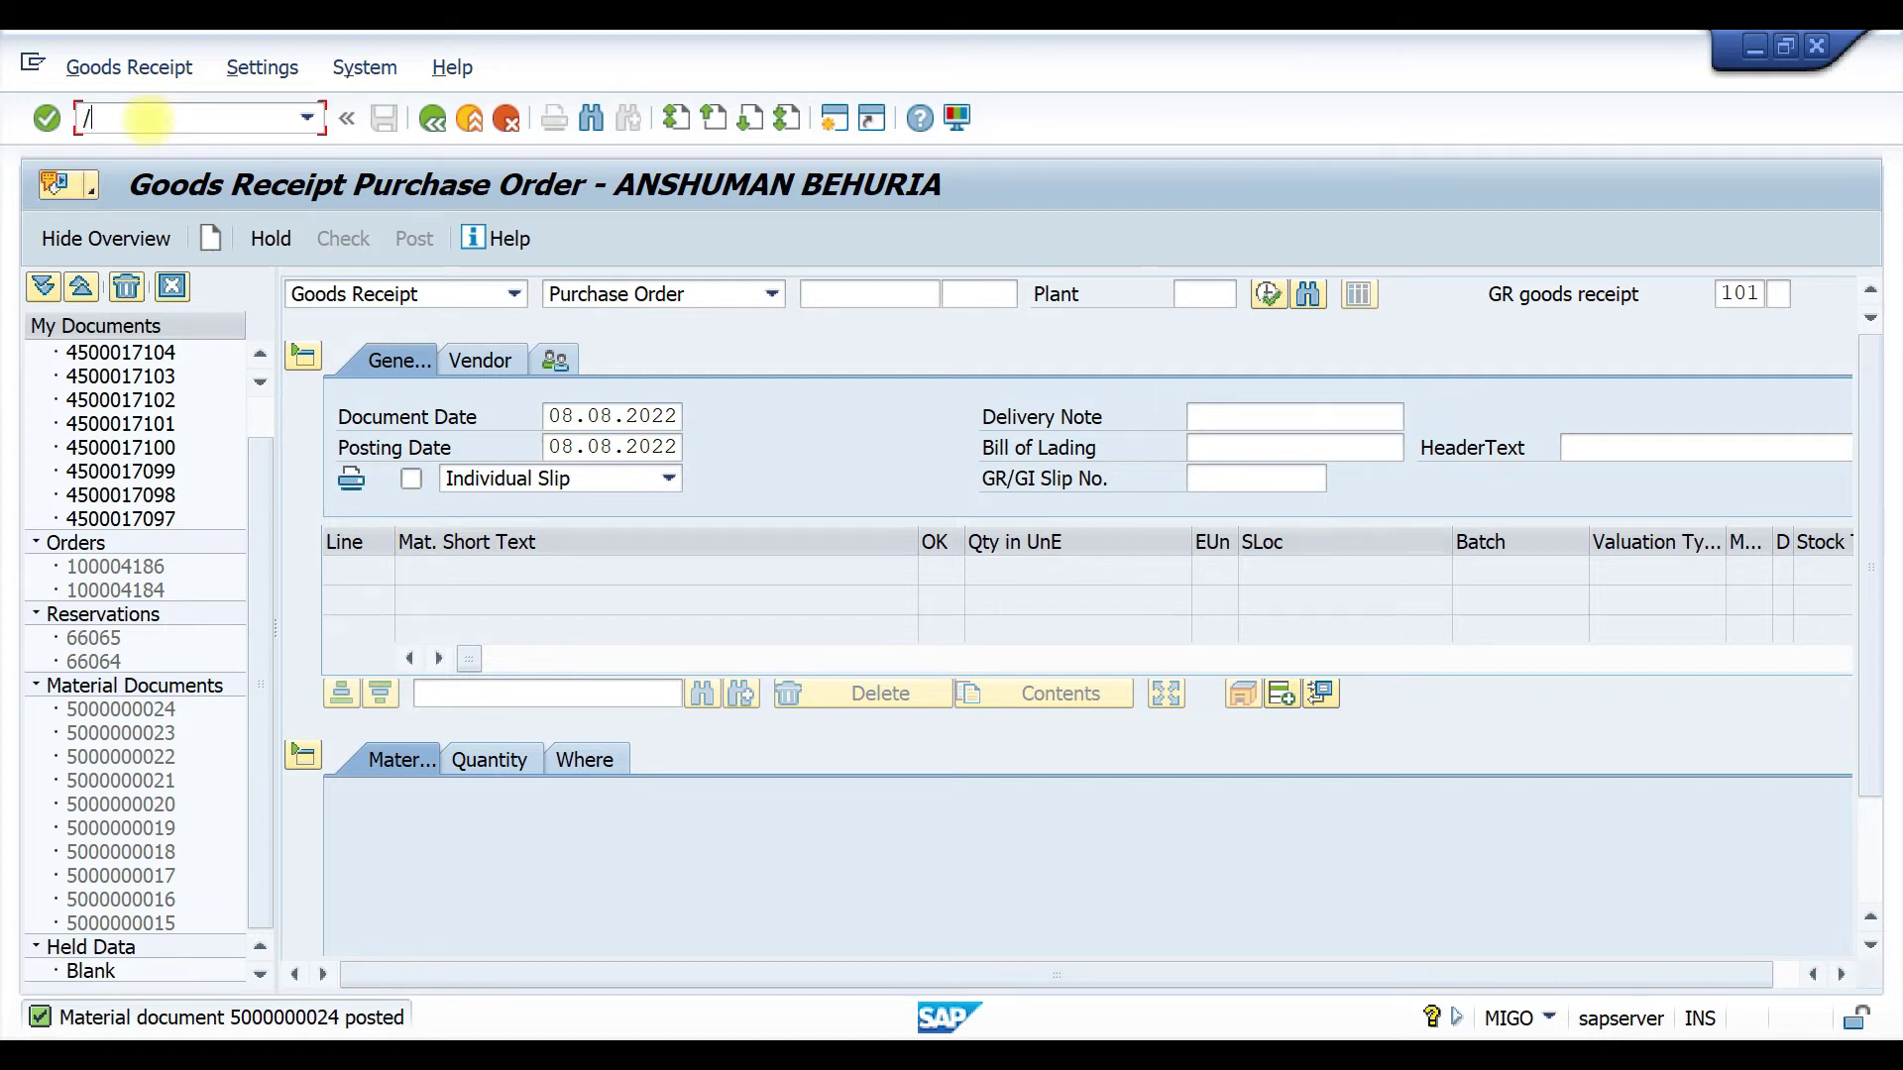
key(Return)
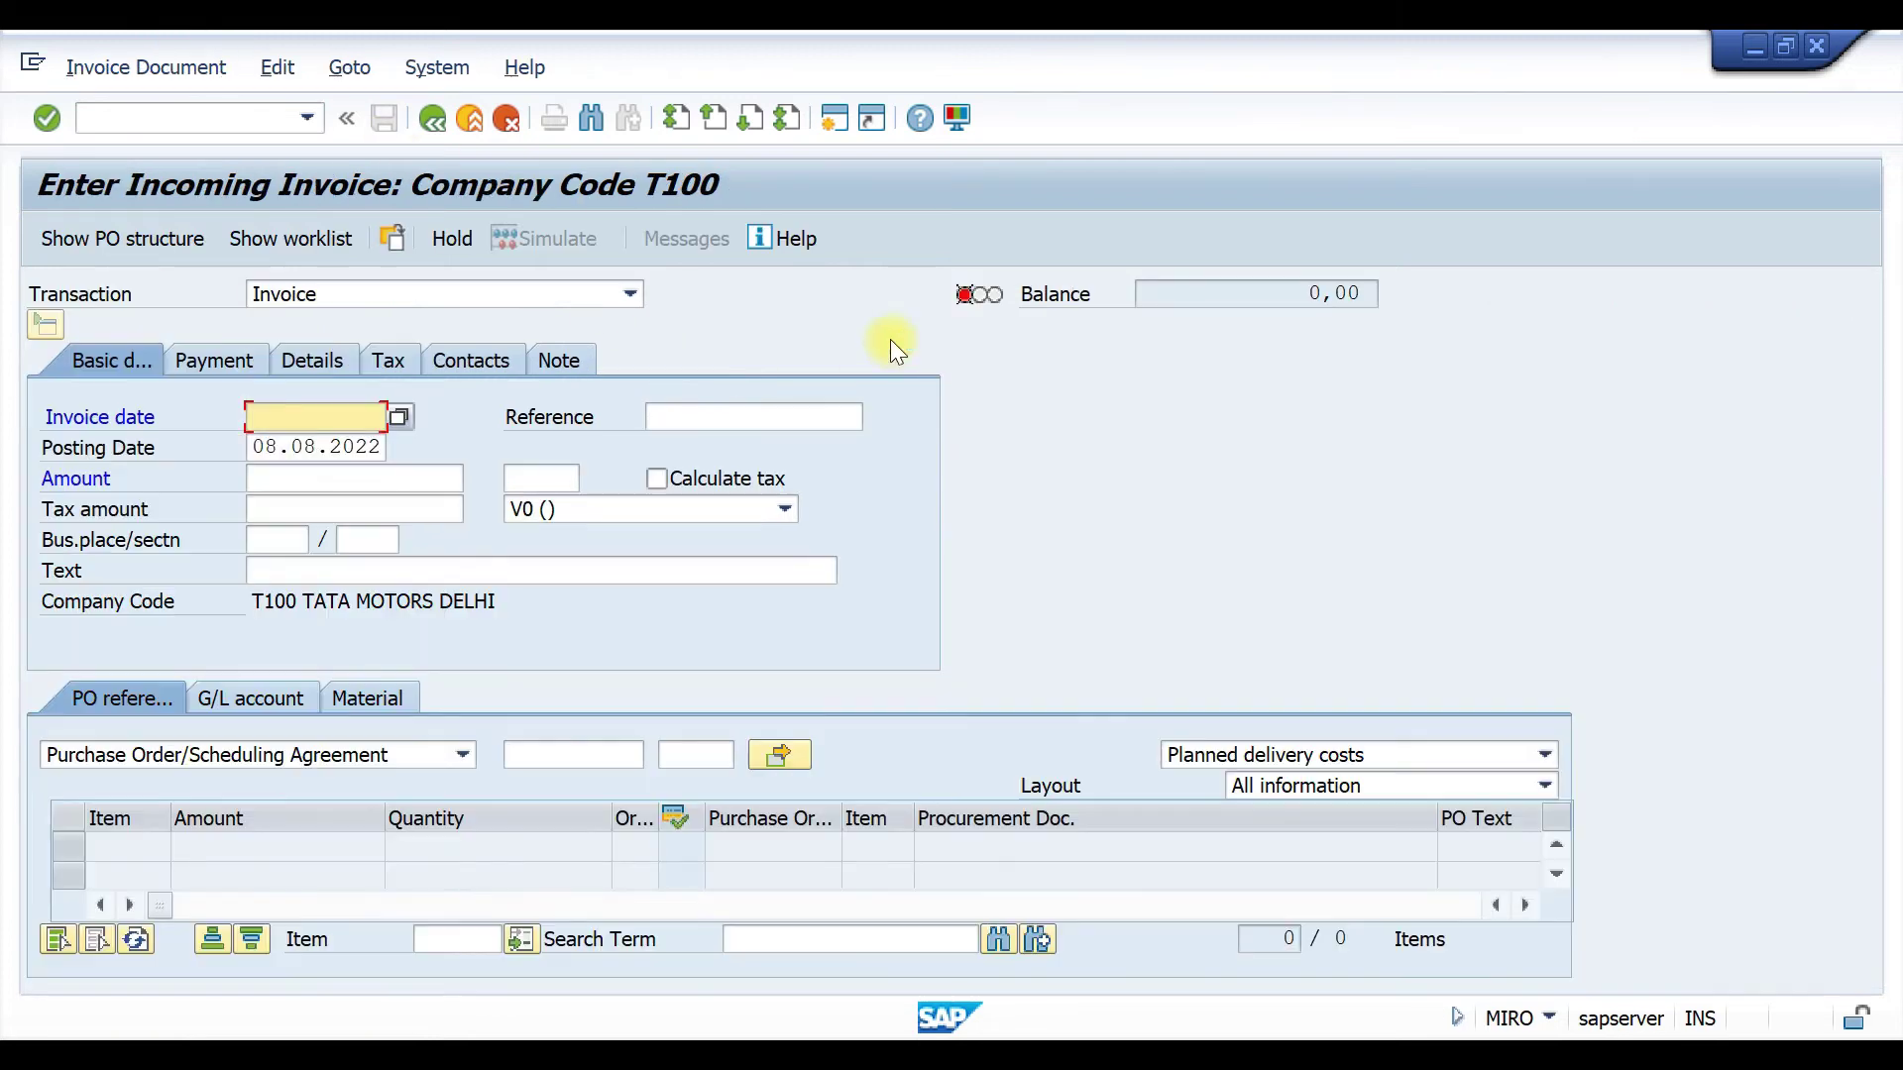
click(270, 418)
click(312, 445)
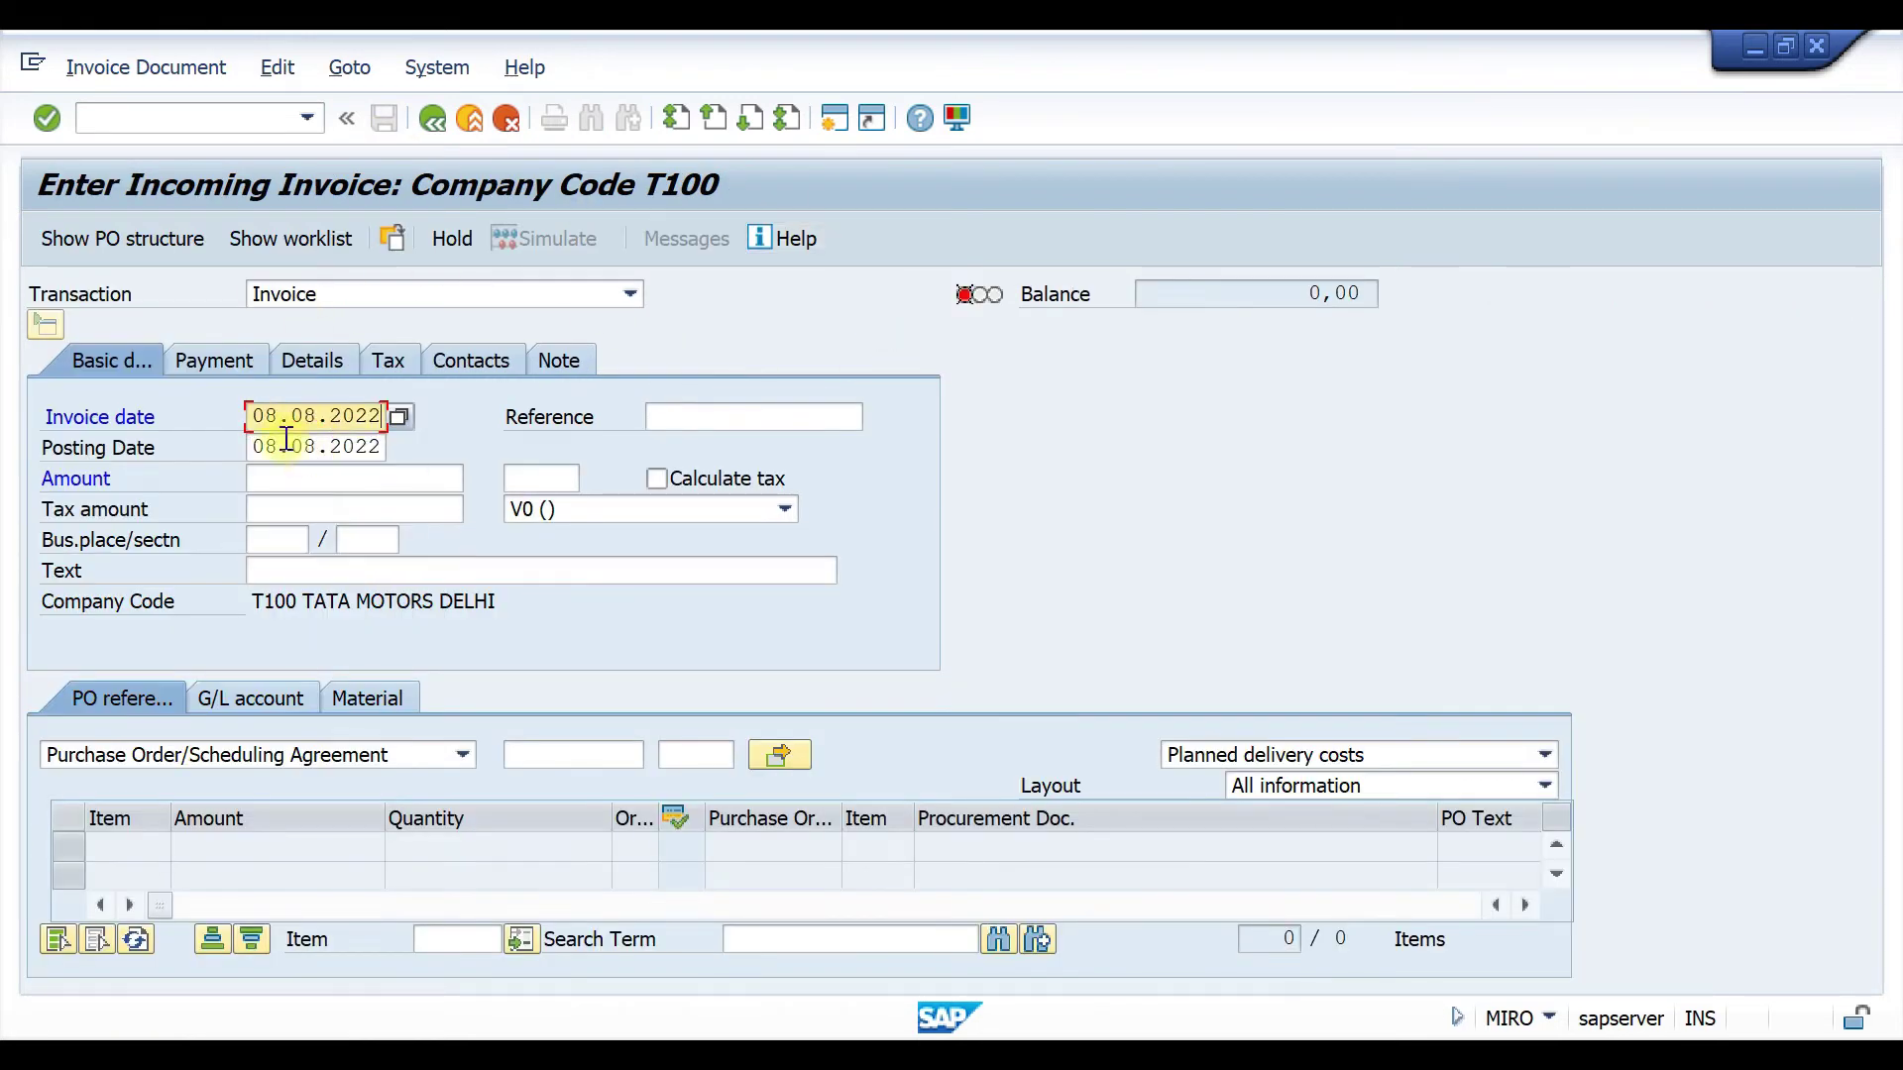
Step: Load the goods/service items of the received purchase order into the incoming invoice by its number
click(583, 756)
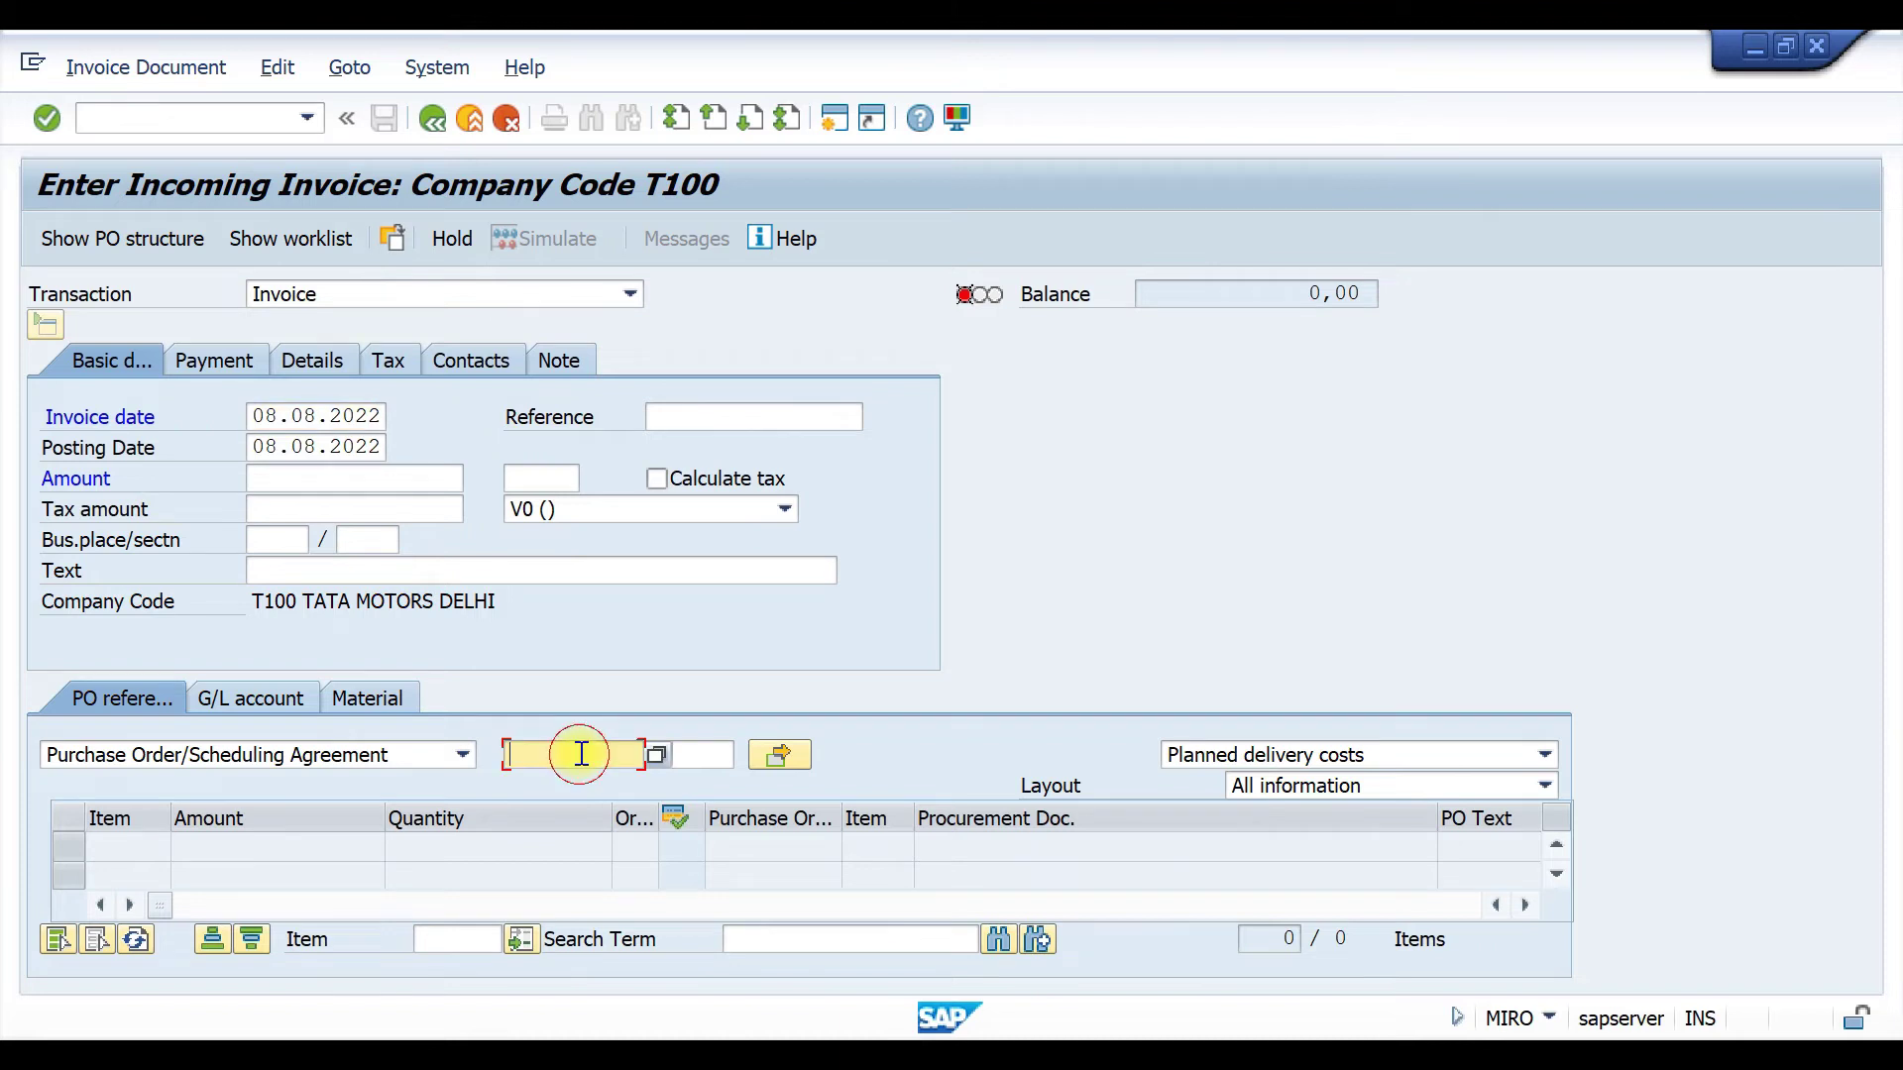
click(624, 317)
key(BackSpace)
text(6)
click(1532, 754)
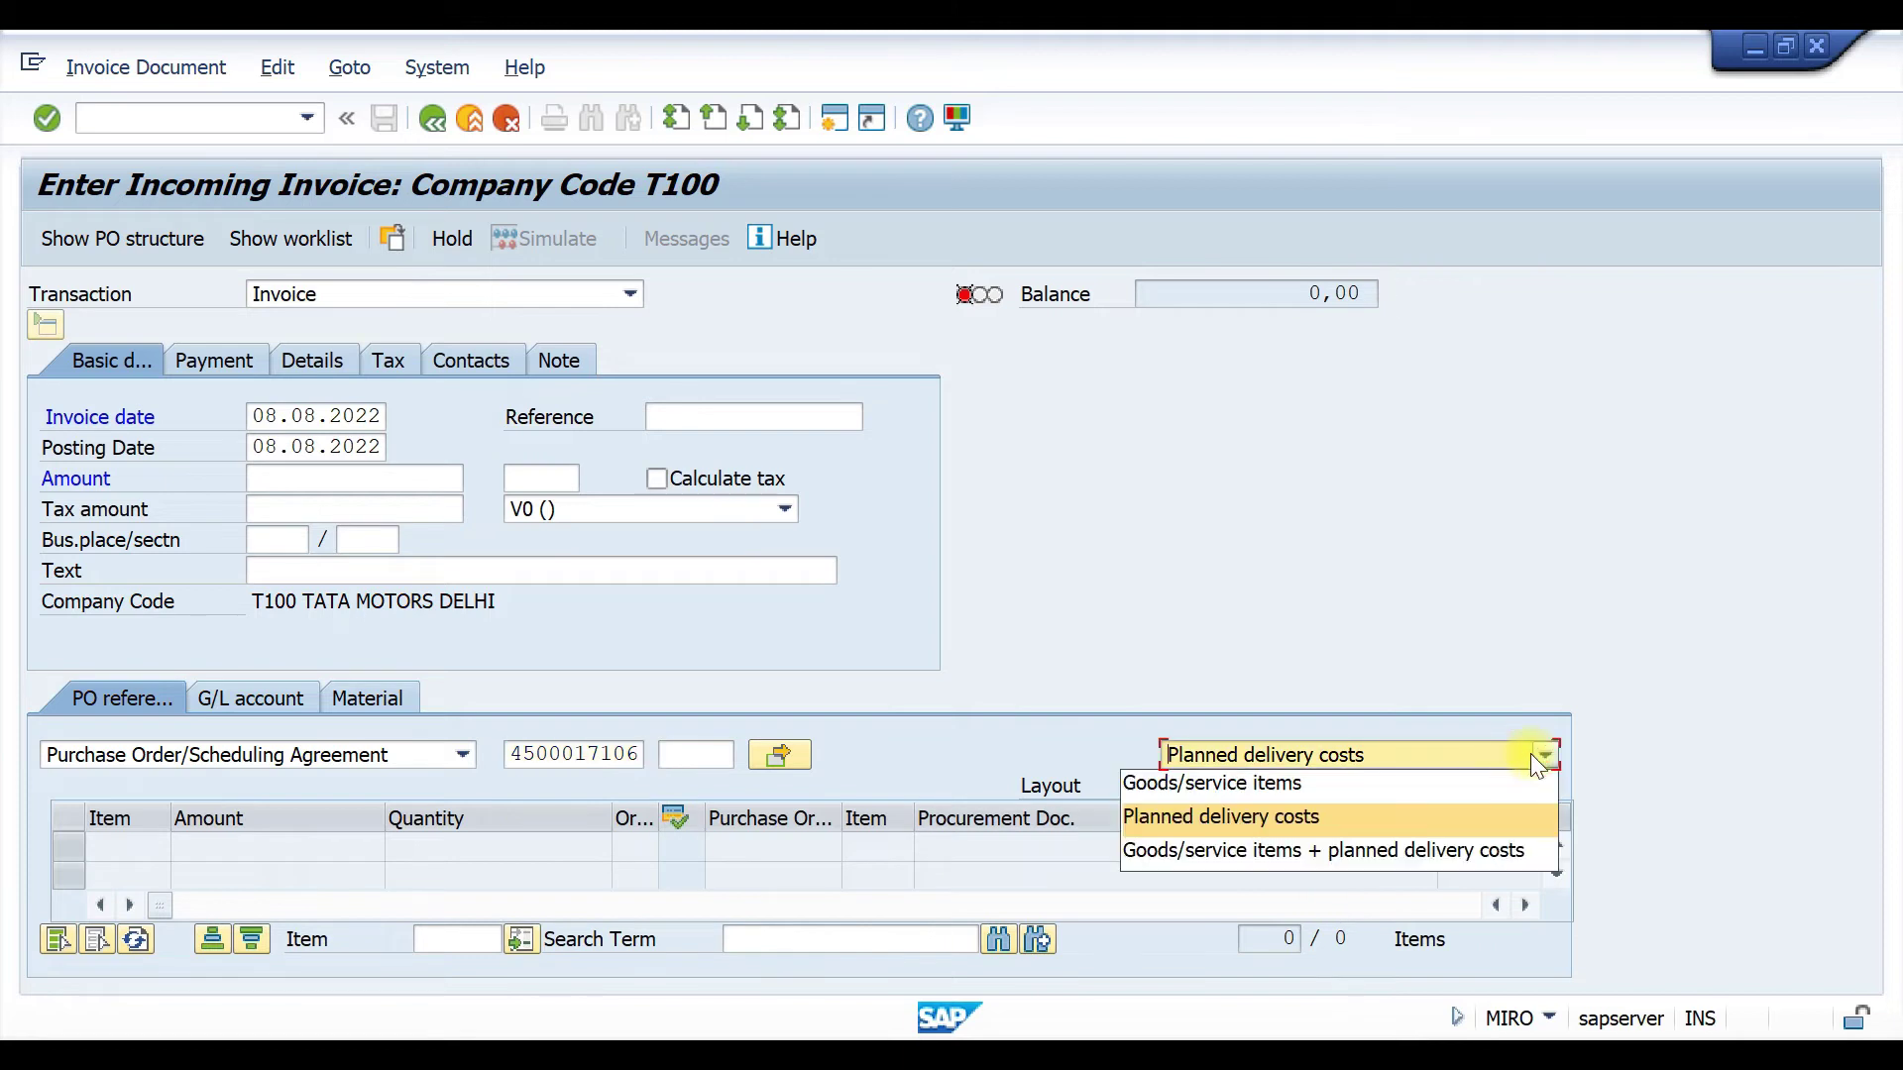
click(1338, 783)
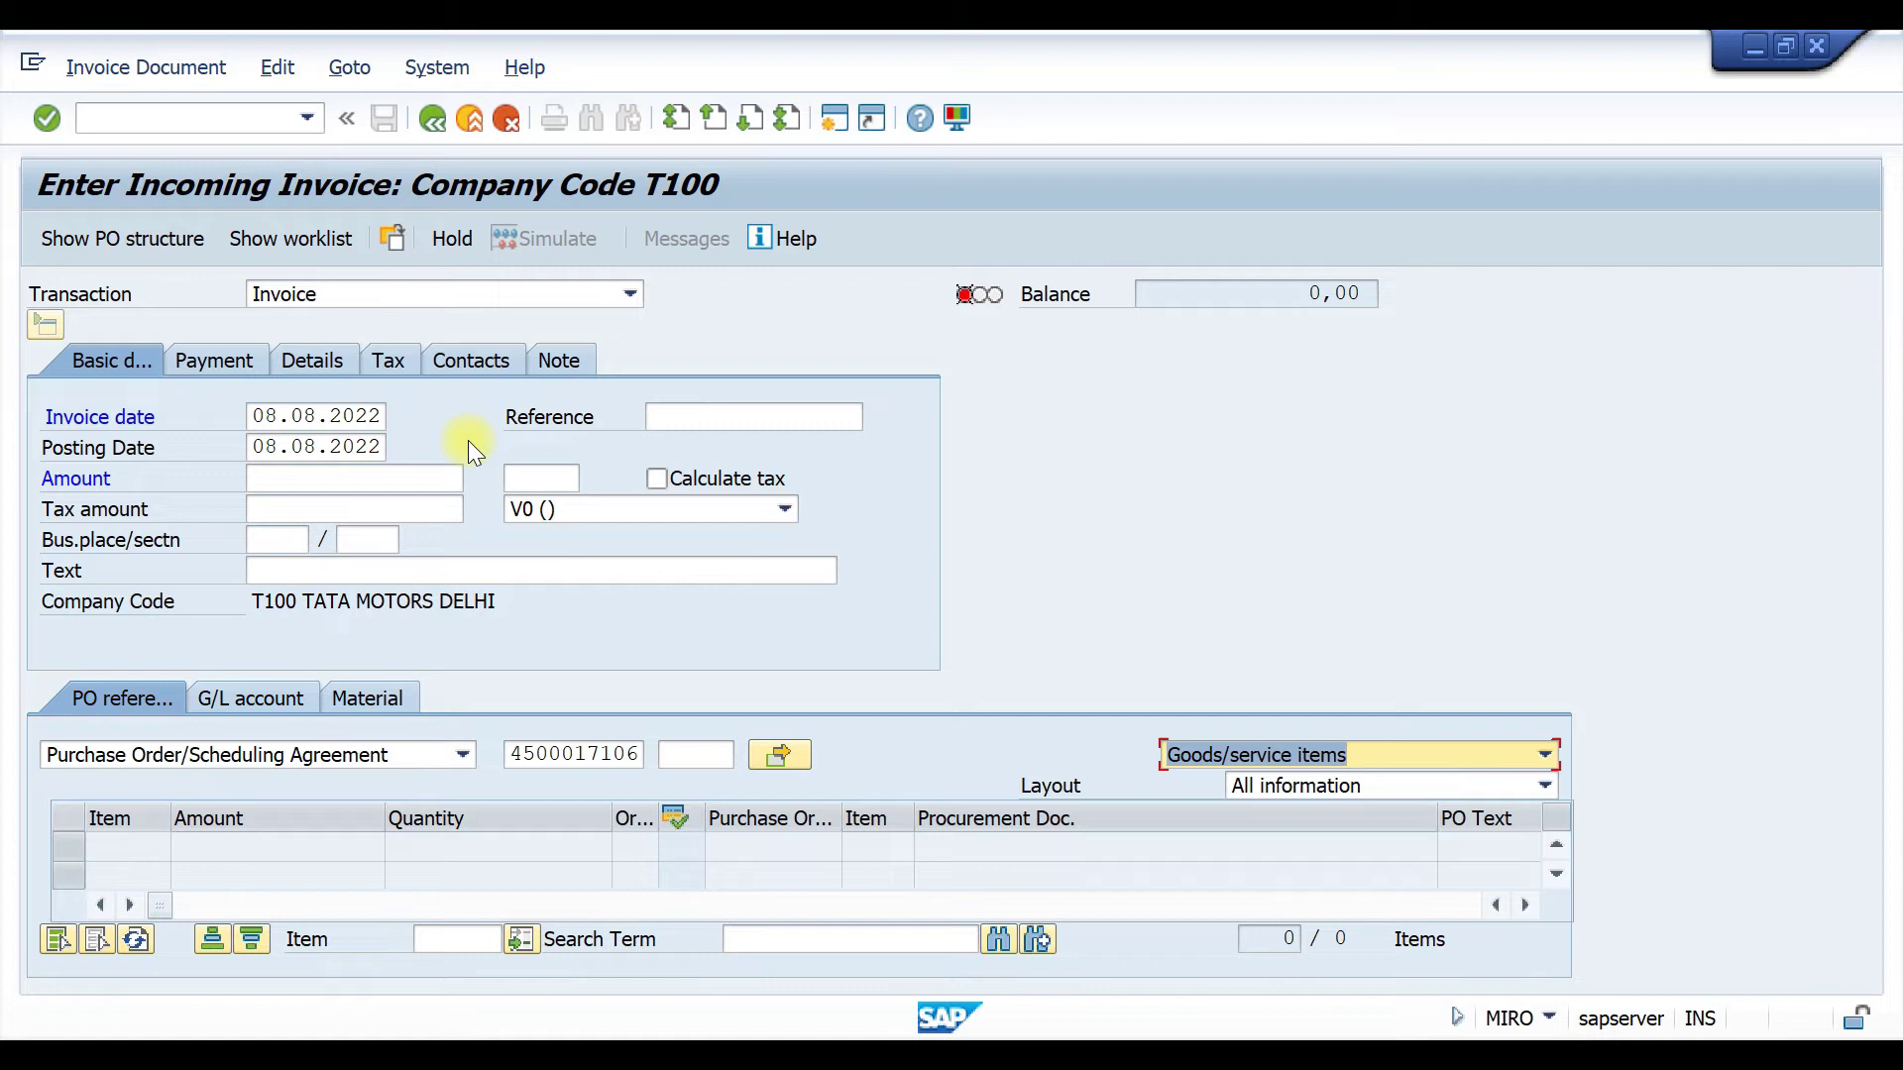
key(Return)
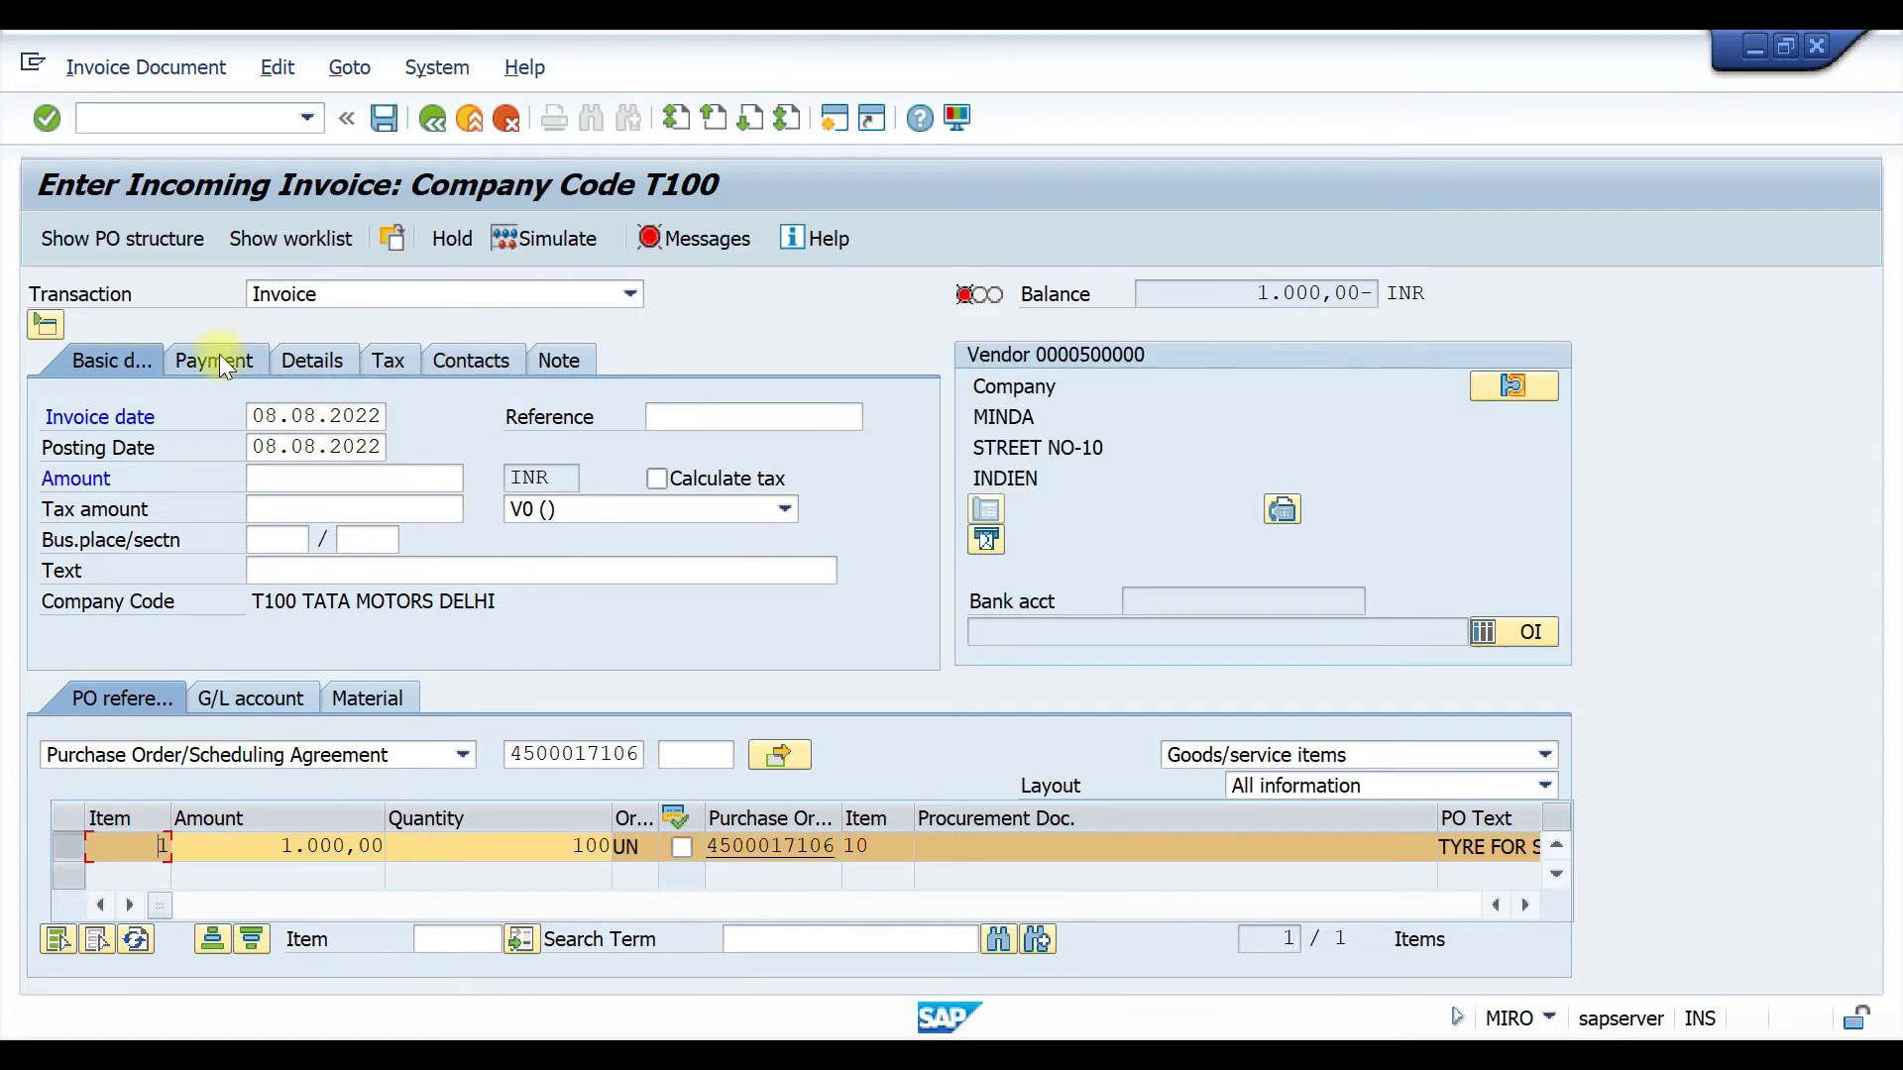
Step: Set the payment baseline date of the MINDA invoice to 08.08.2022
click(254, 416)
key(Return)
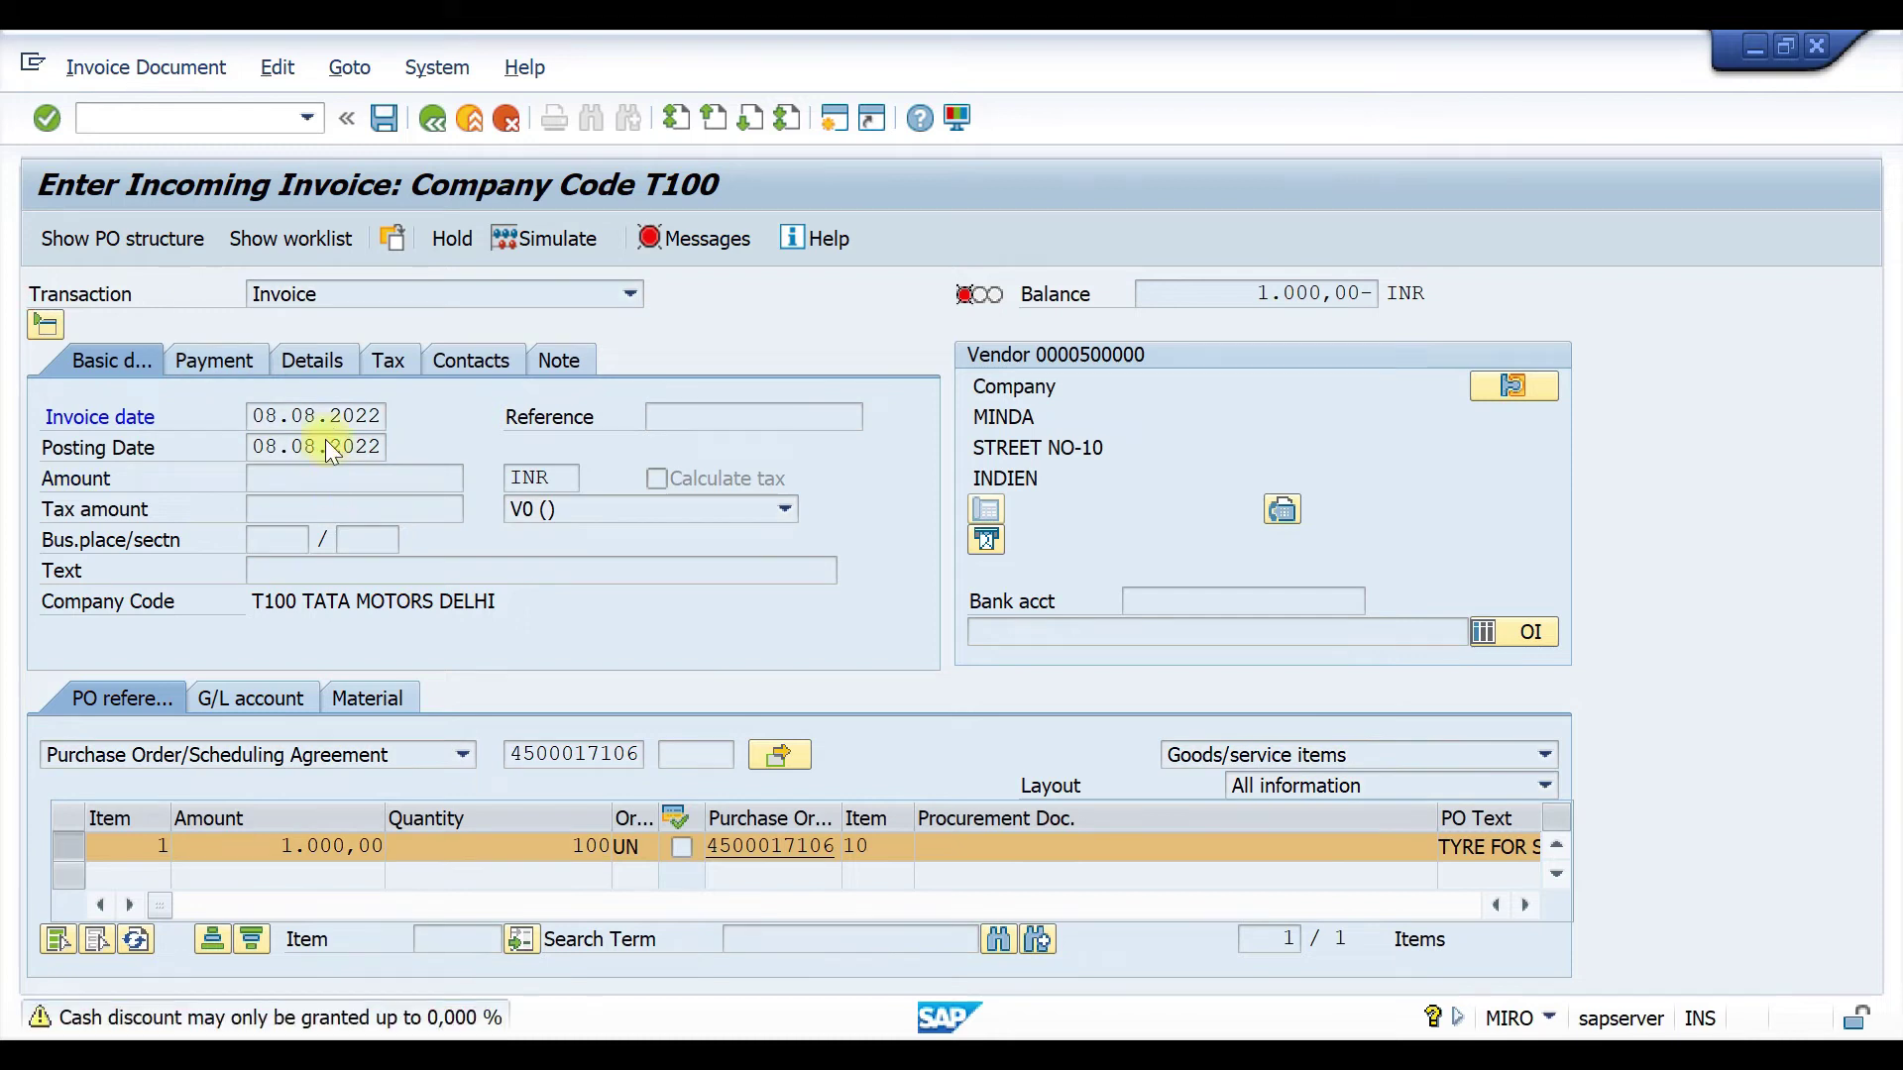
click(220, 359)
click(243, 414)
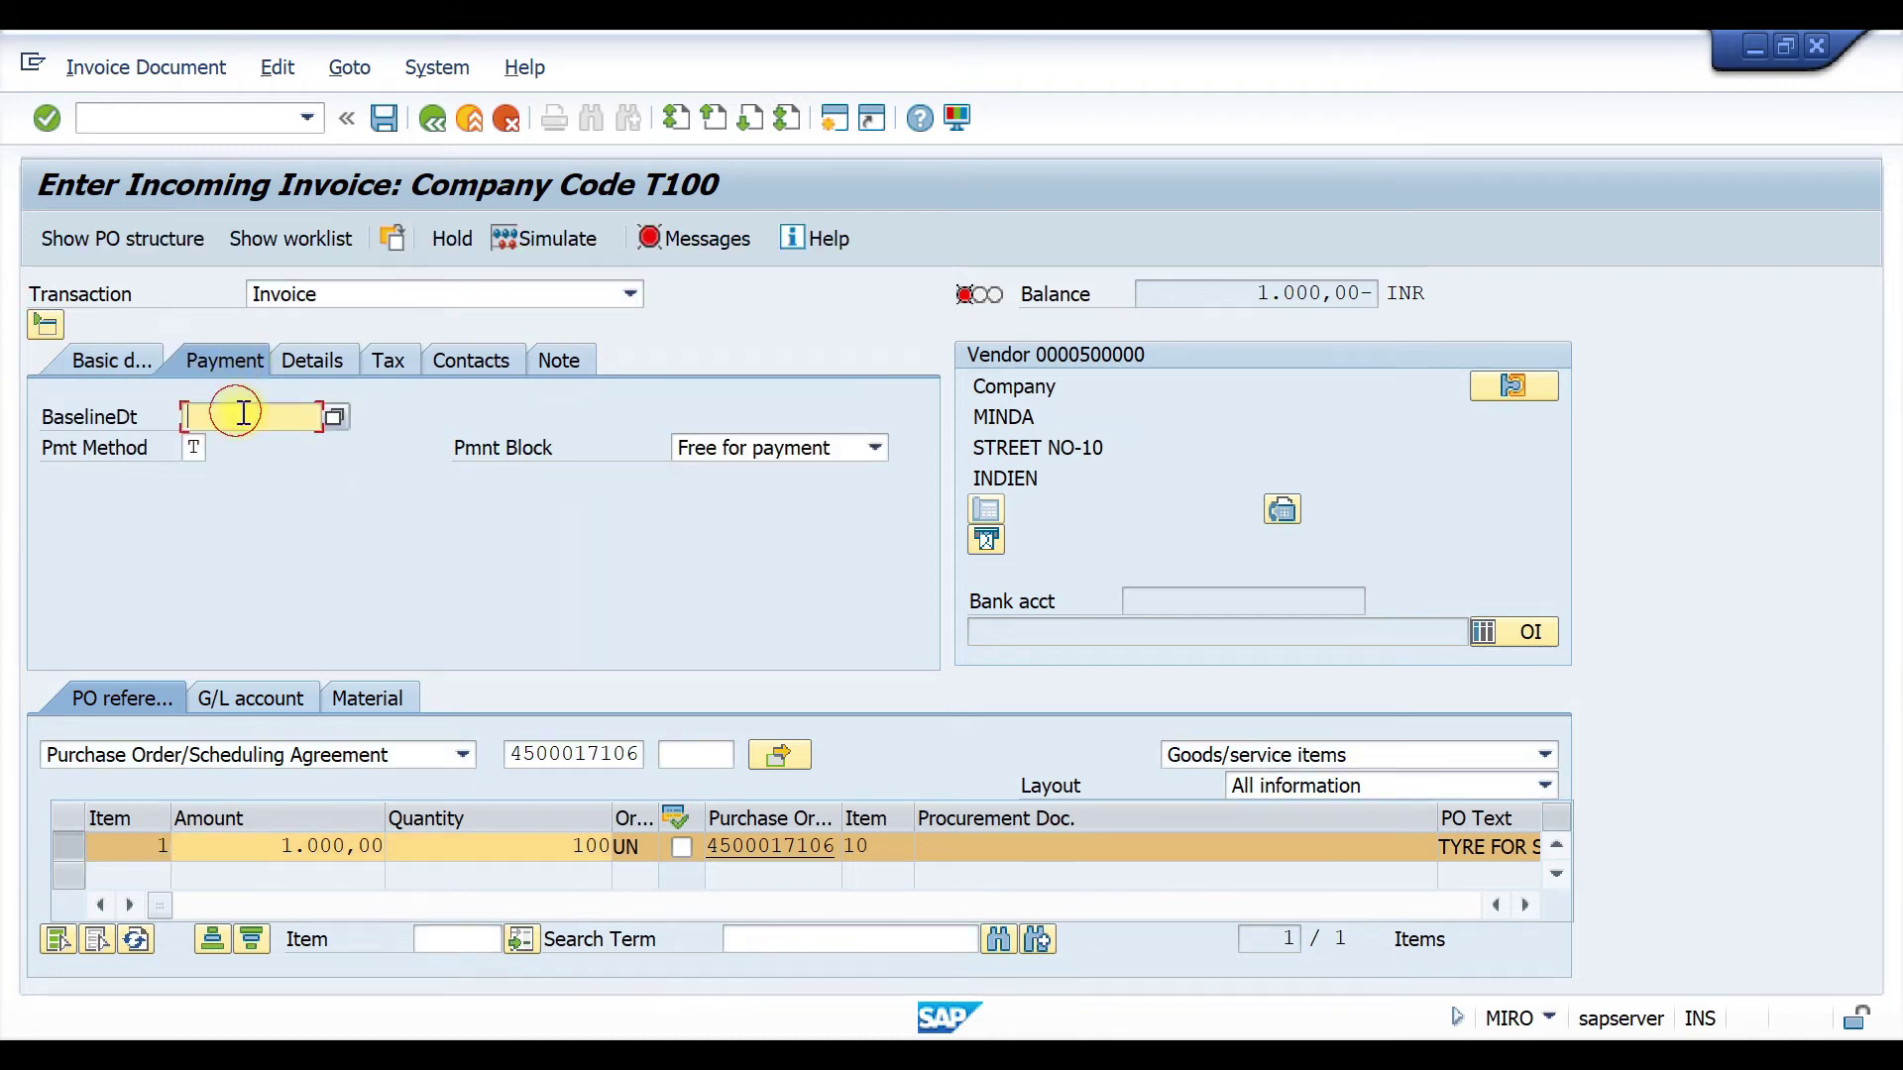
click(250, 438)
key(Return)
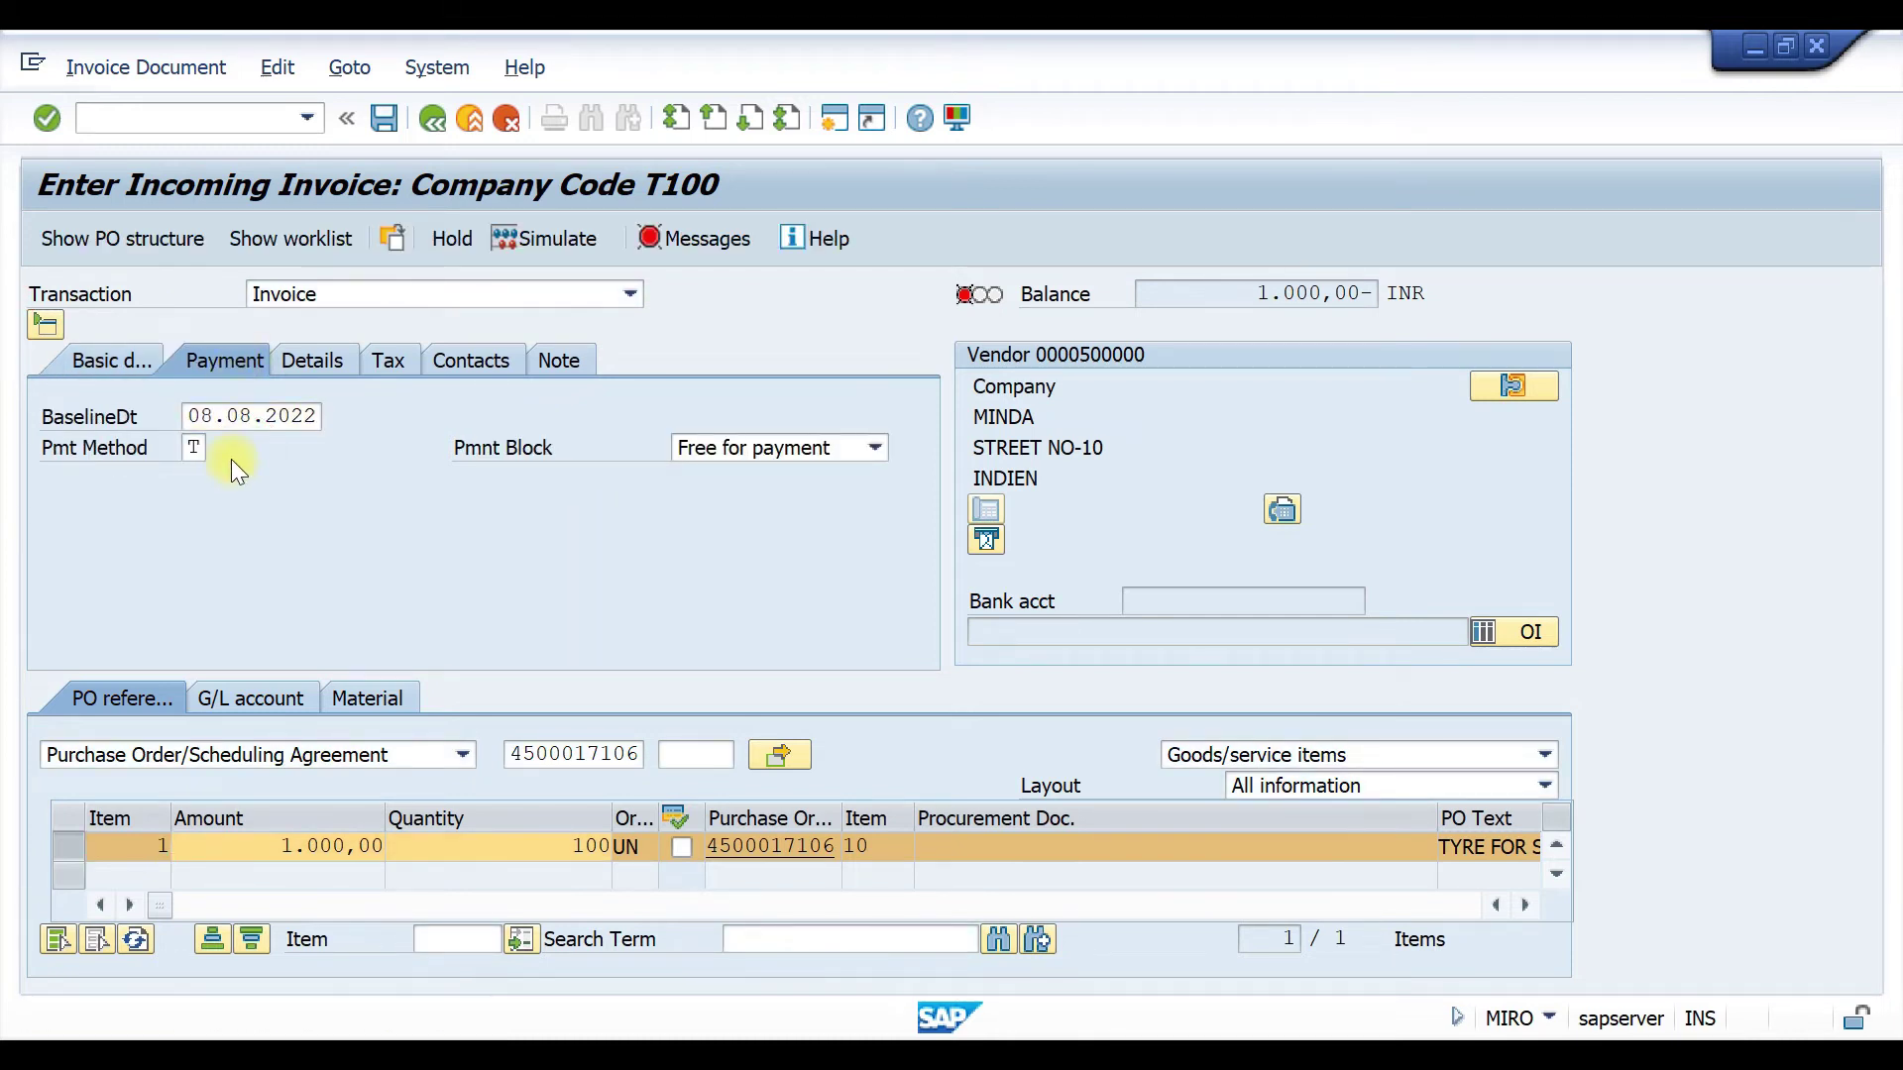
Step: Turn on automatic tax calculation in the MINDA invoice's basic data
click(102, 361)
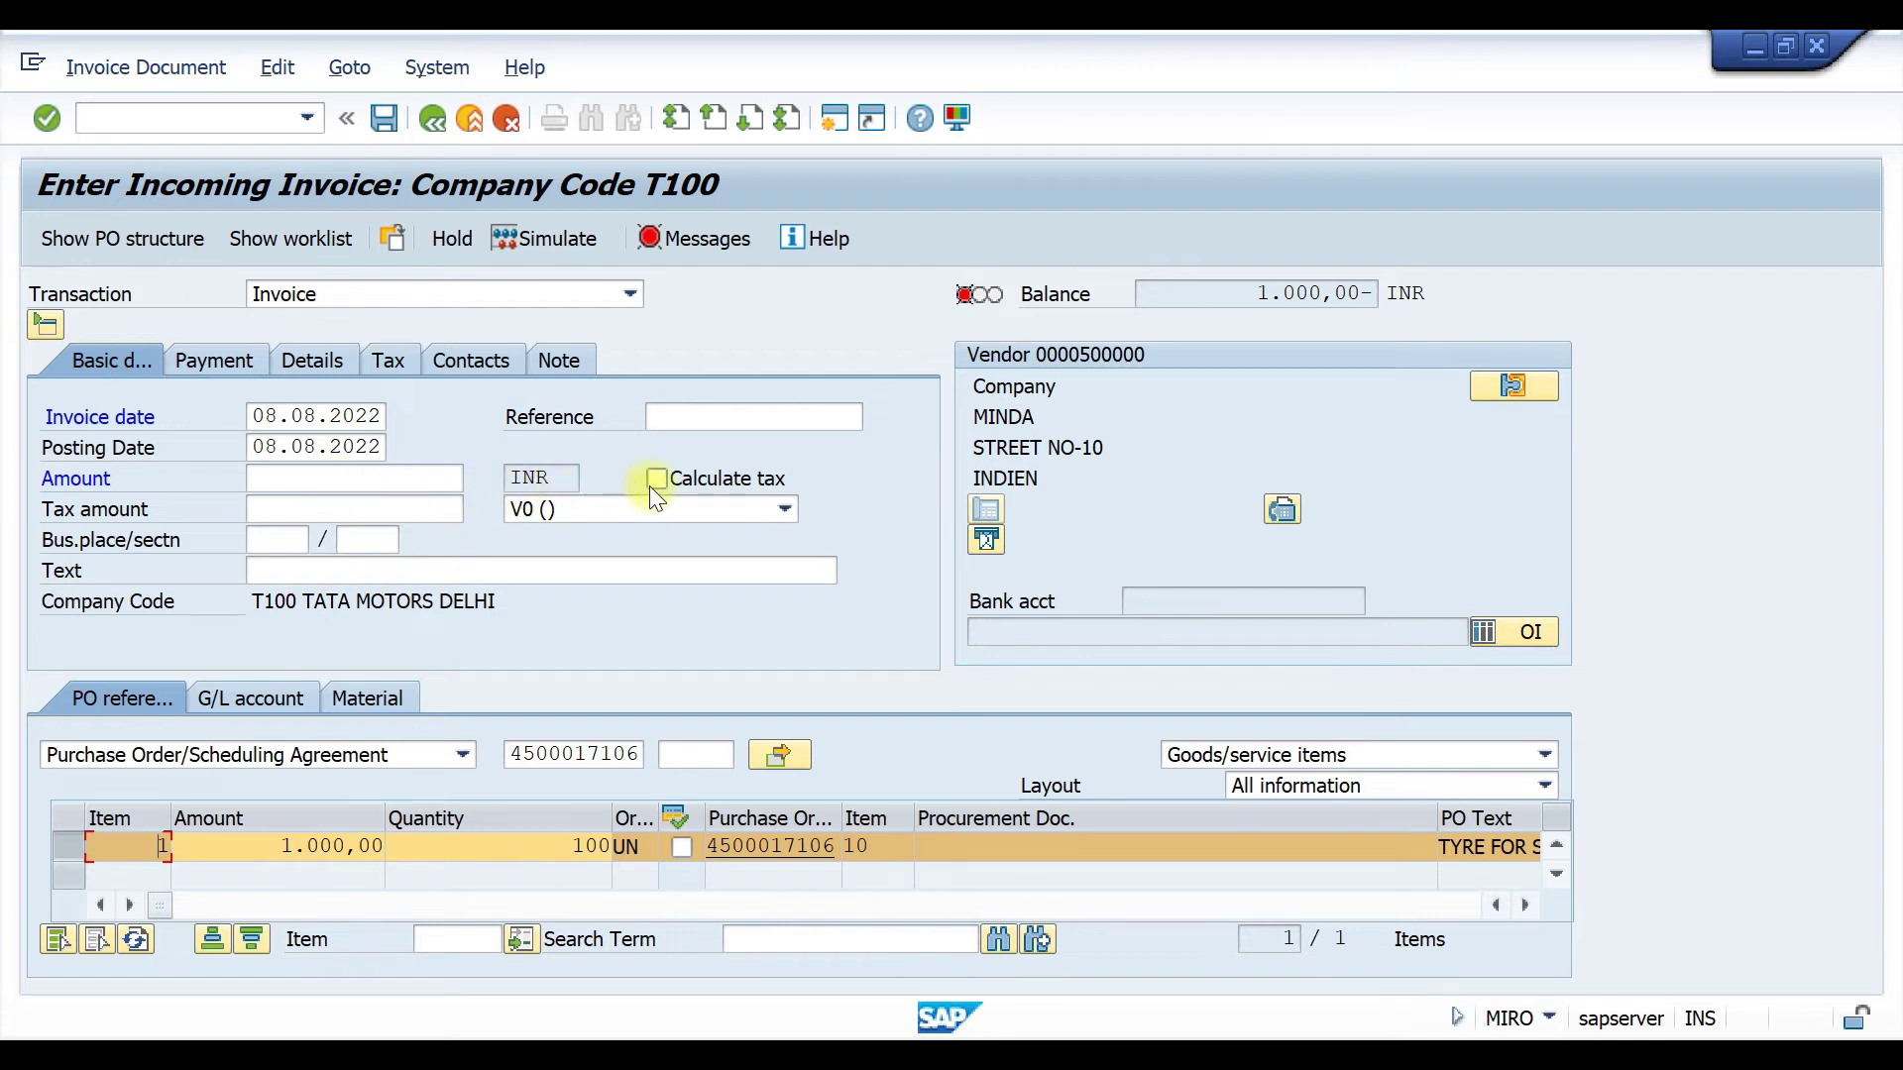
key(Return)
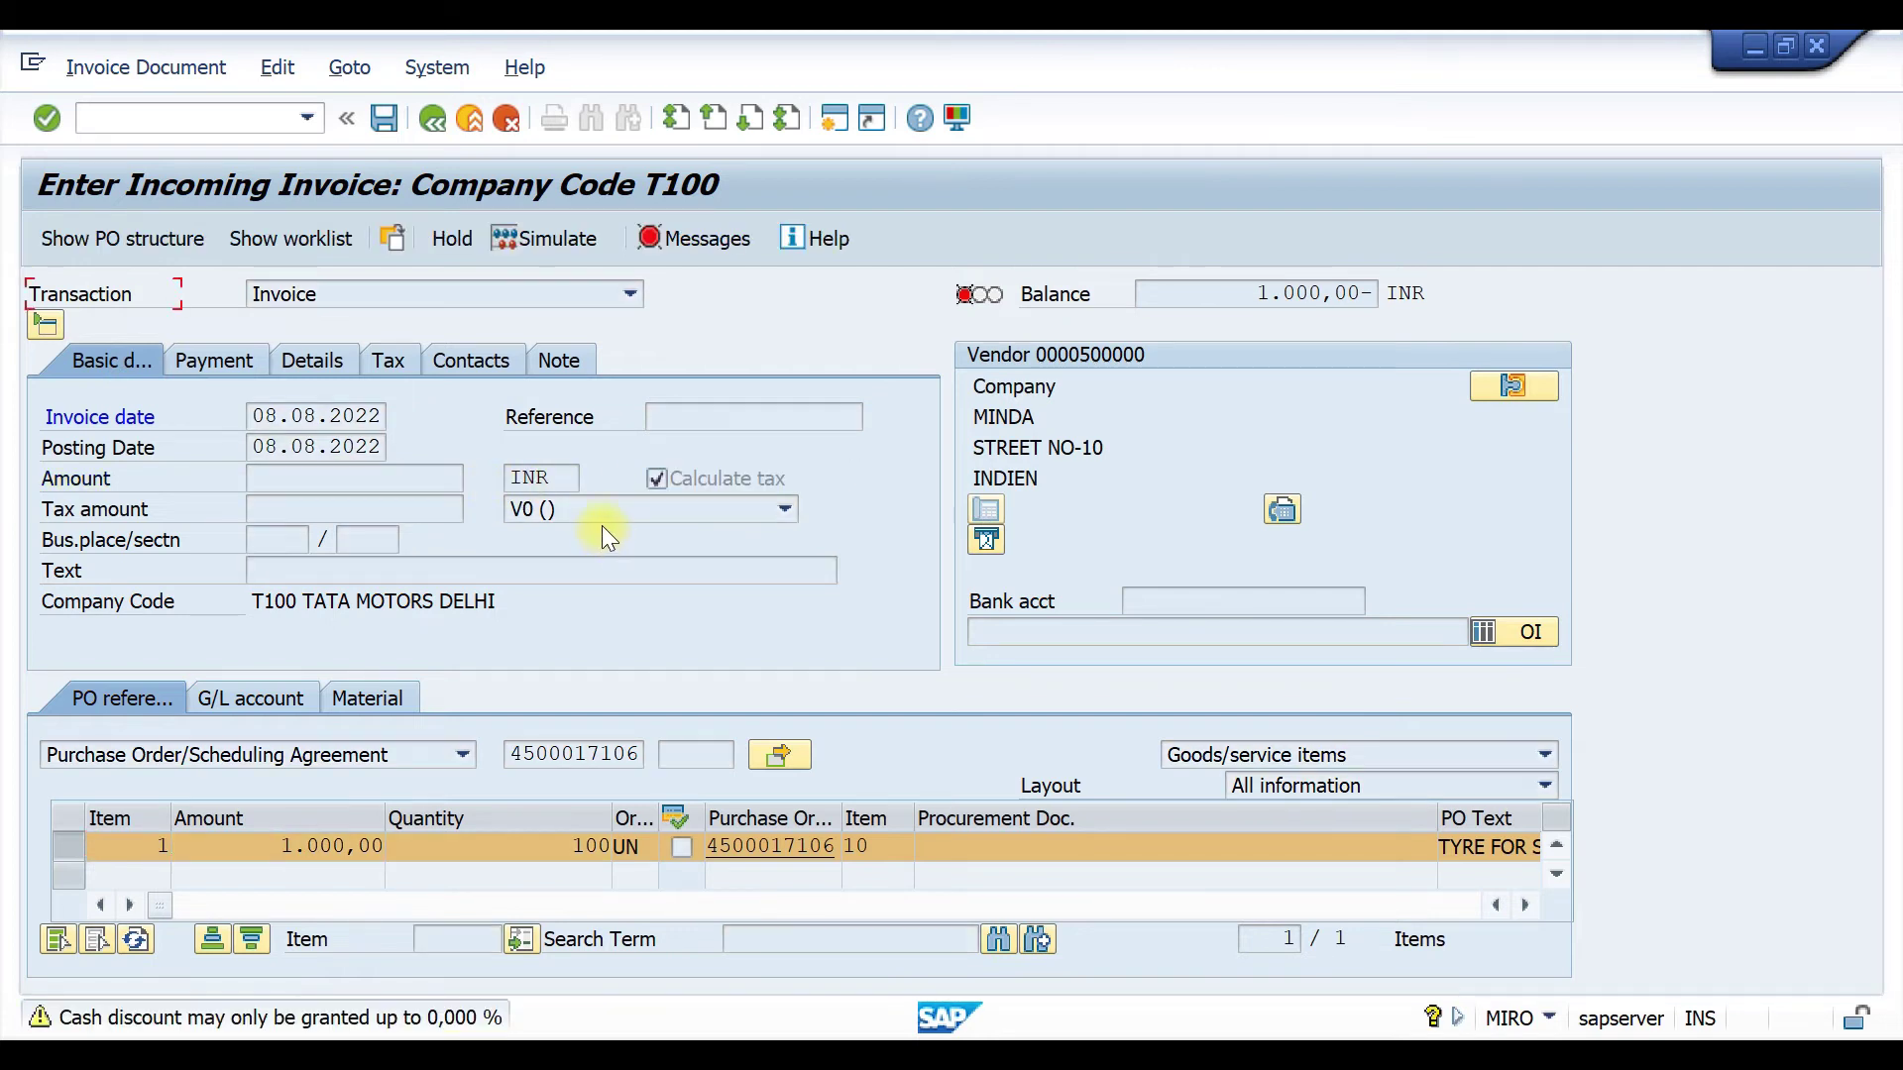
key(Return)
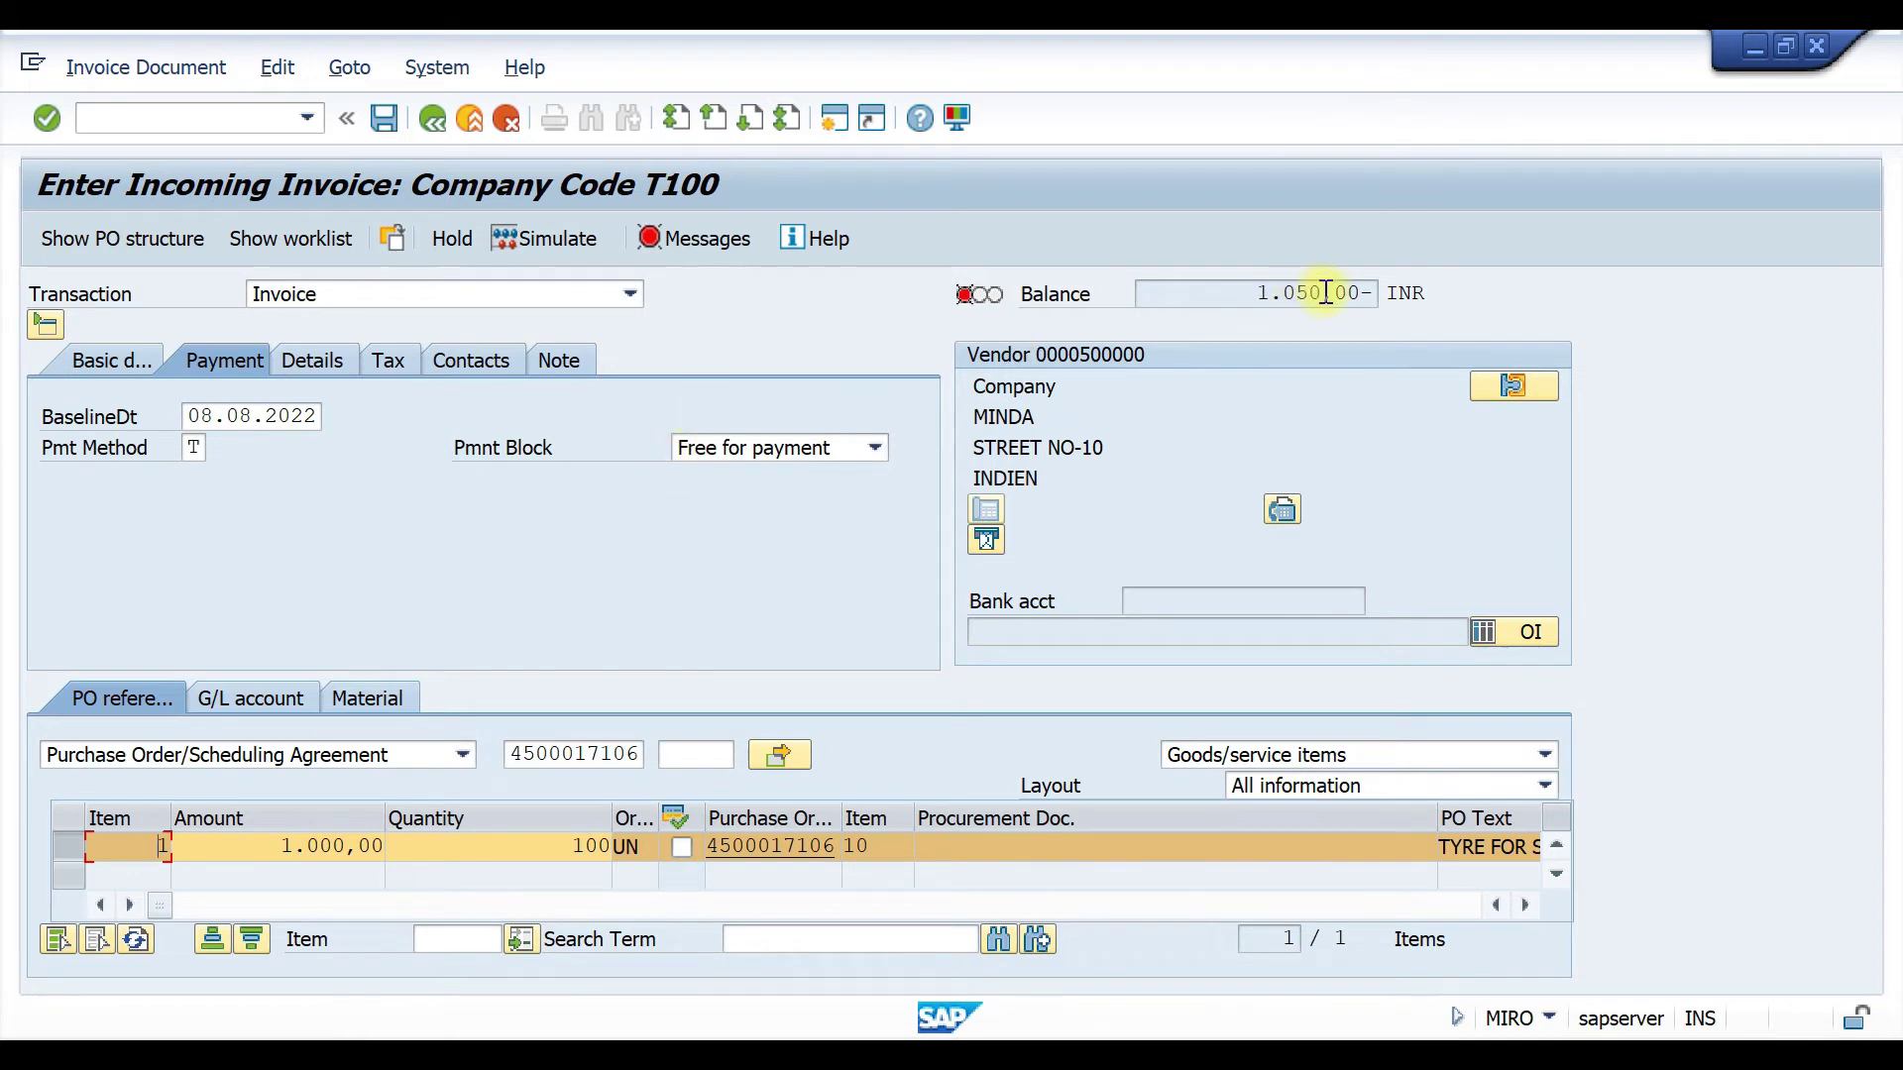
Step: Enter the outstanding balance of 1.050 as the MINDA invoice amount to balance the document
drag(1325, 292, 1239, 289)
click(1218, 285)
click(122, 366)
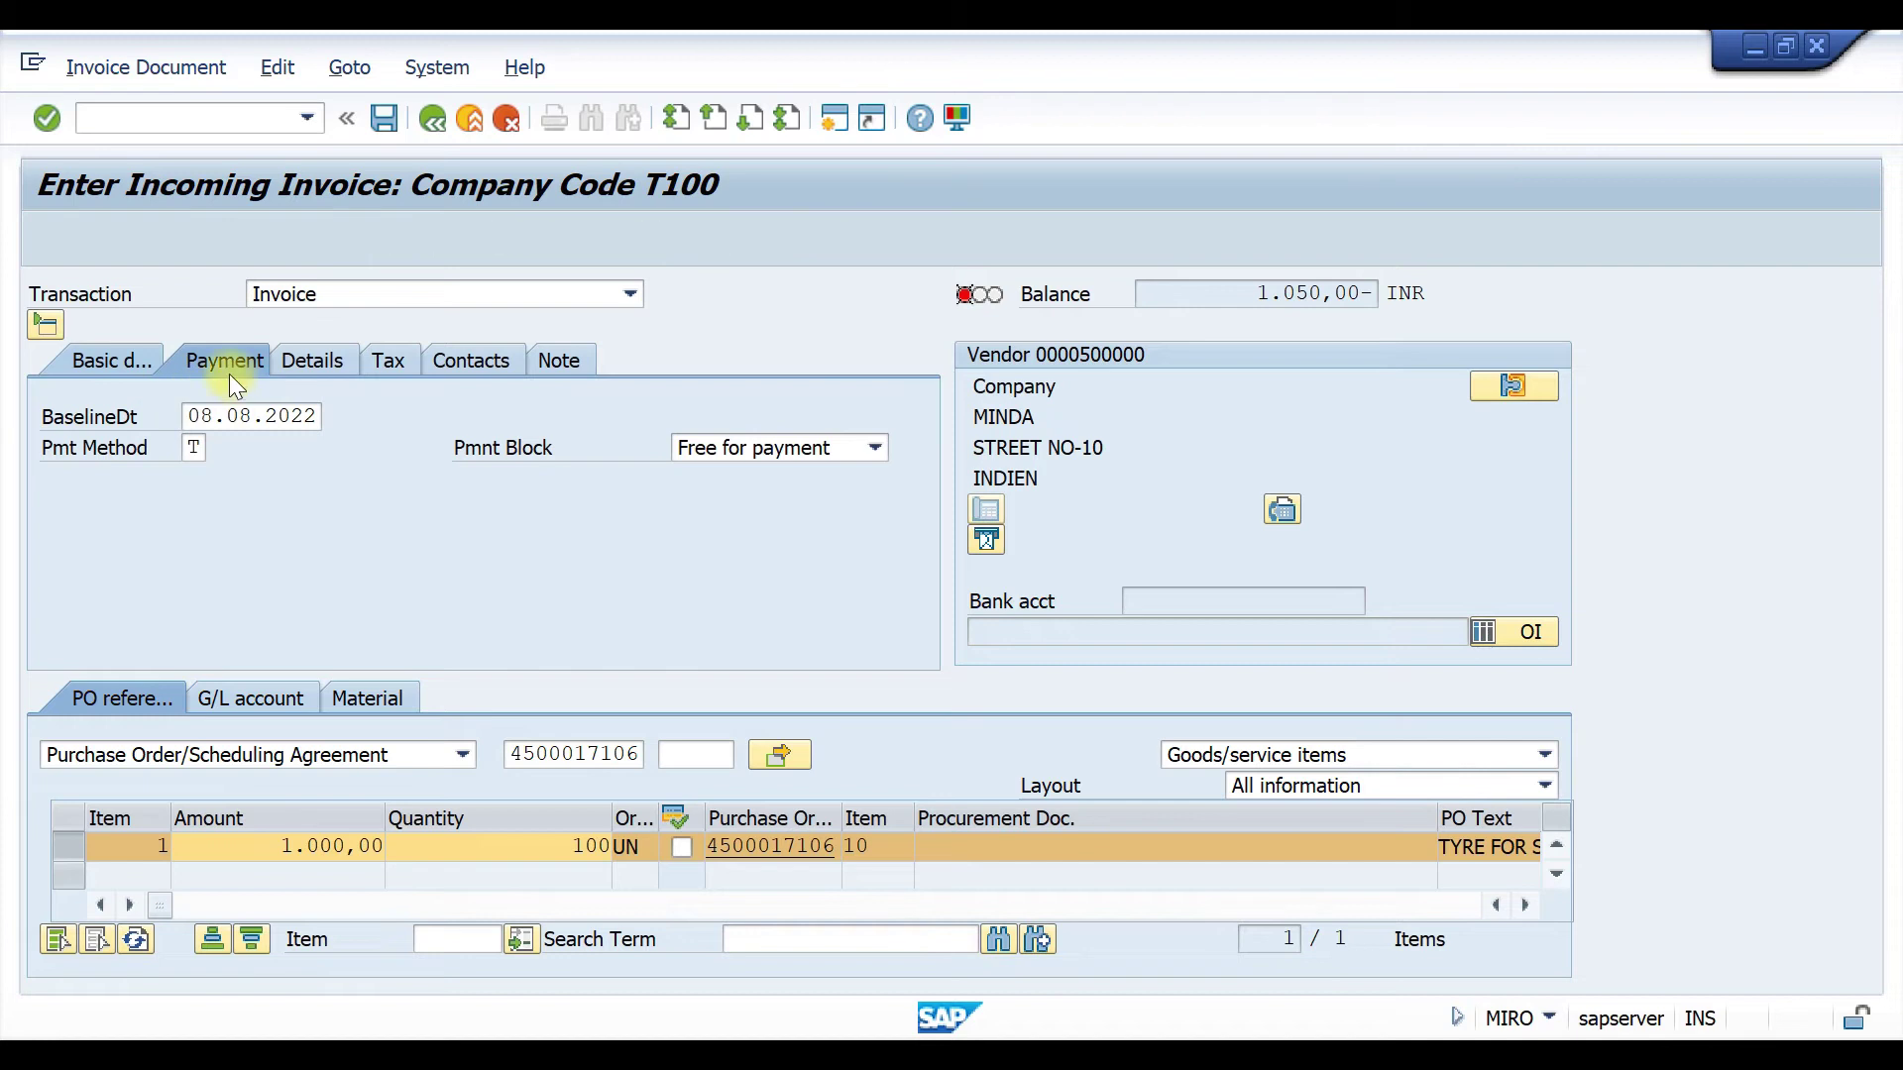
click(308, 478)
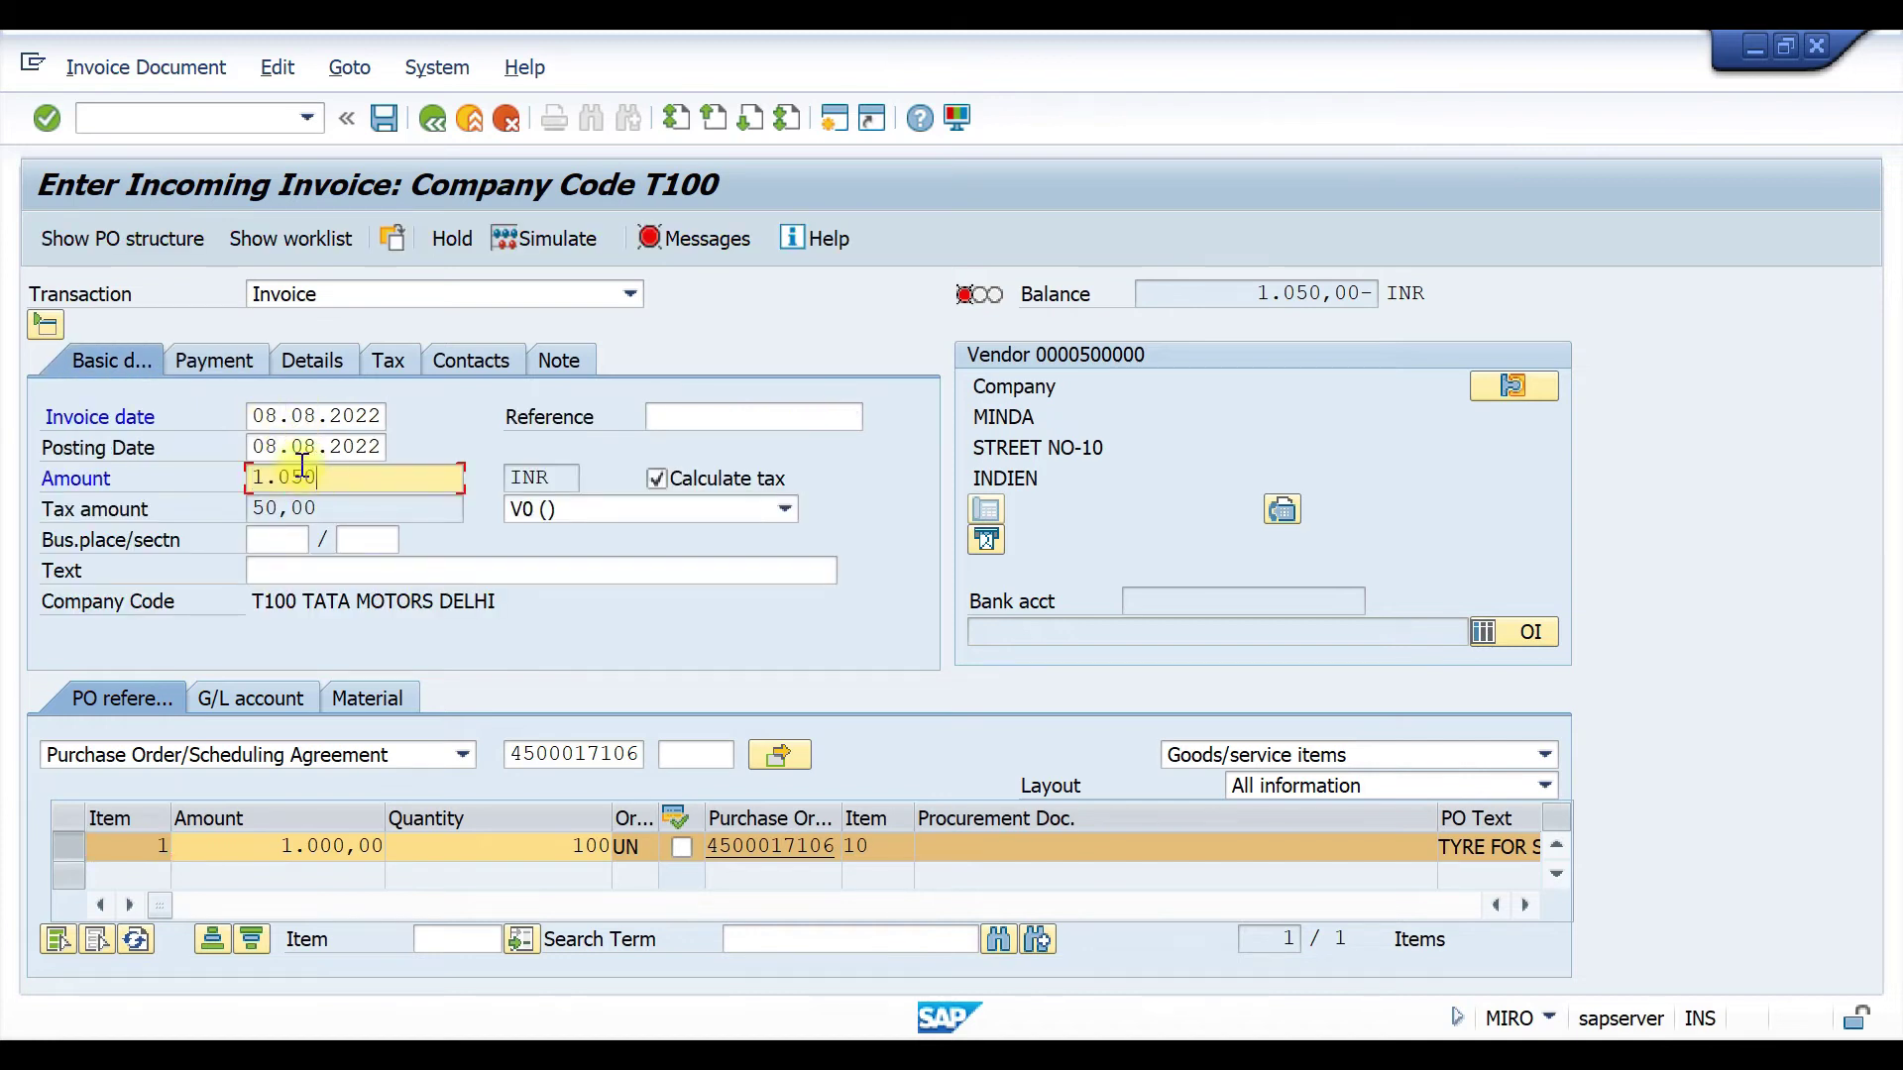
key(Return)
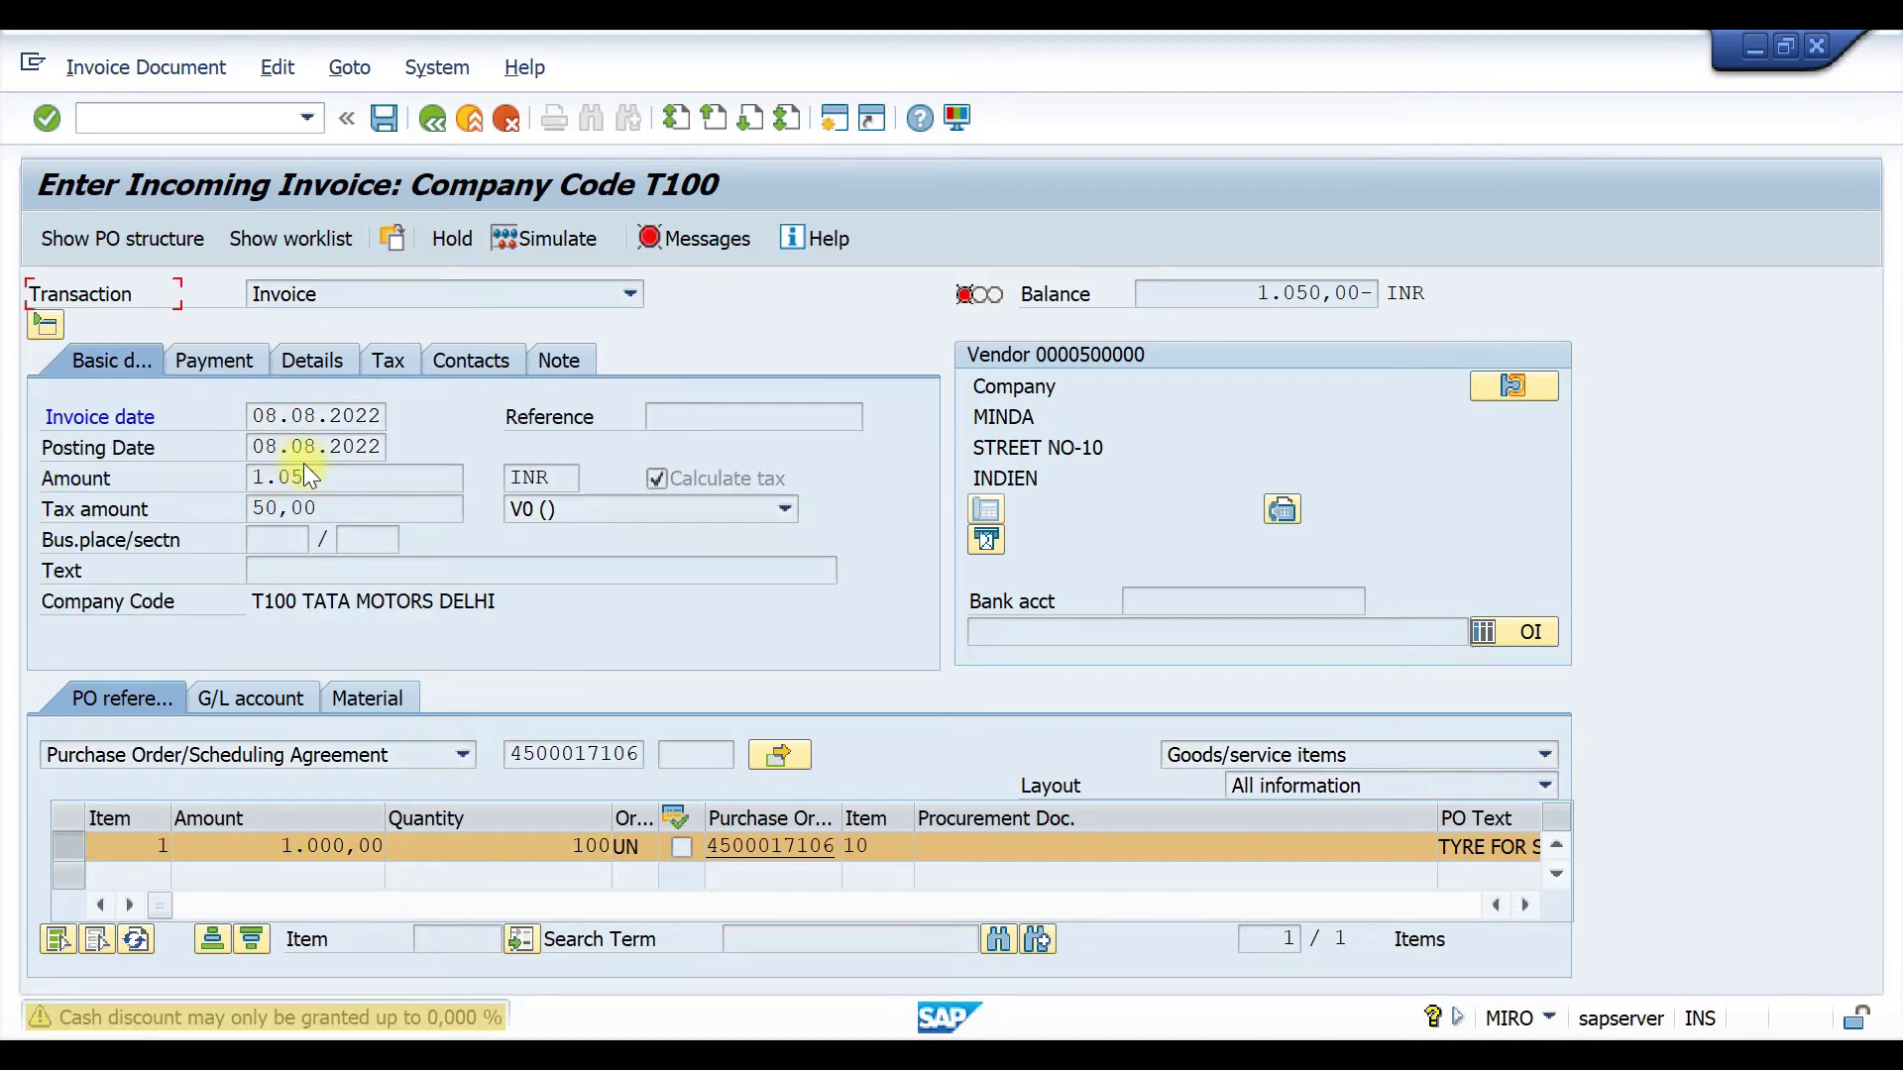
key(Return)
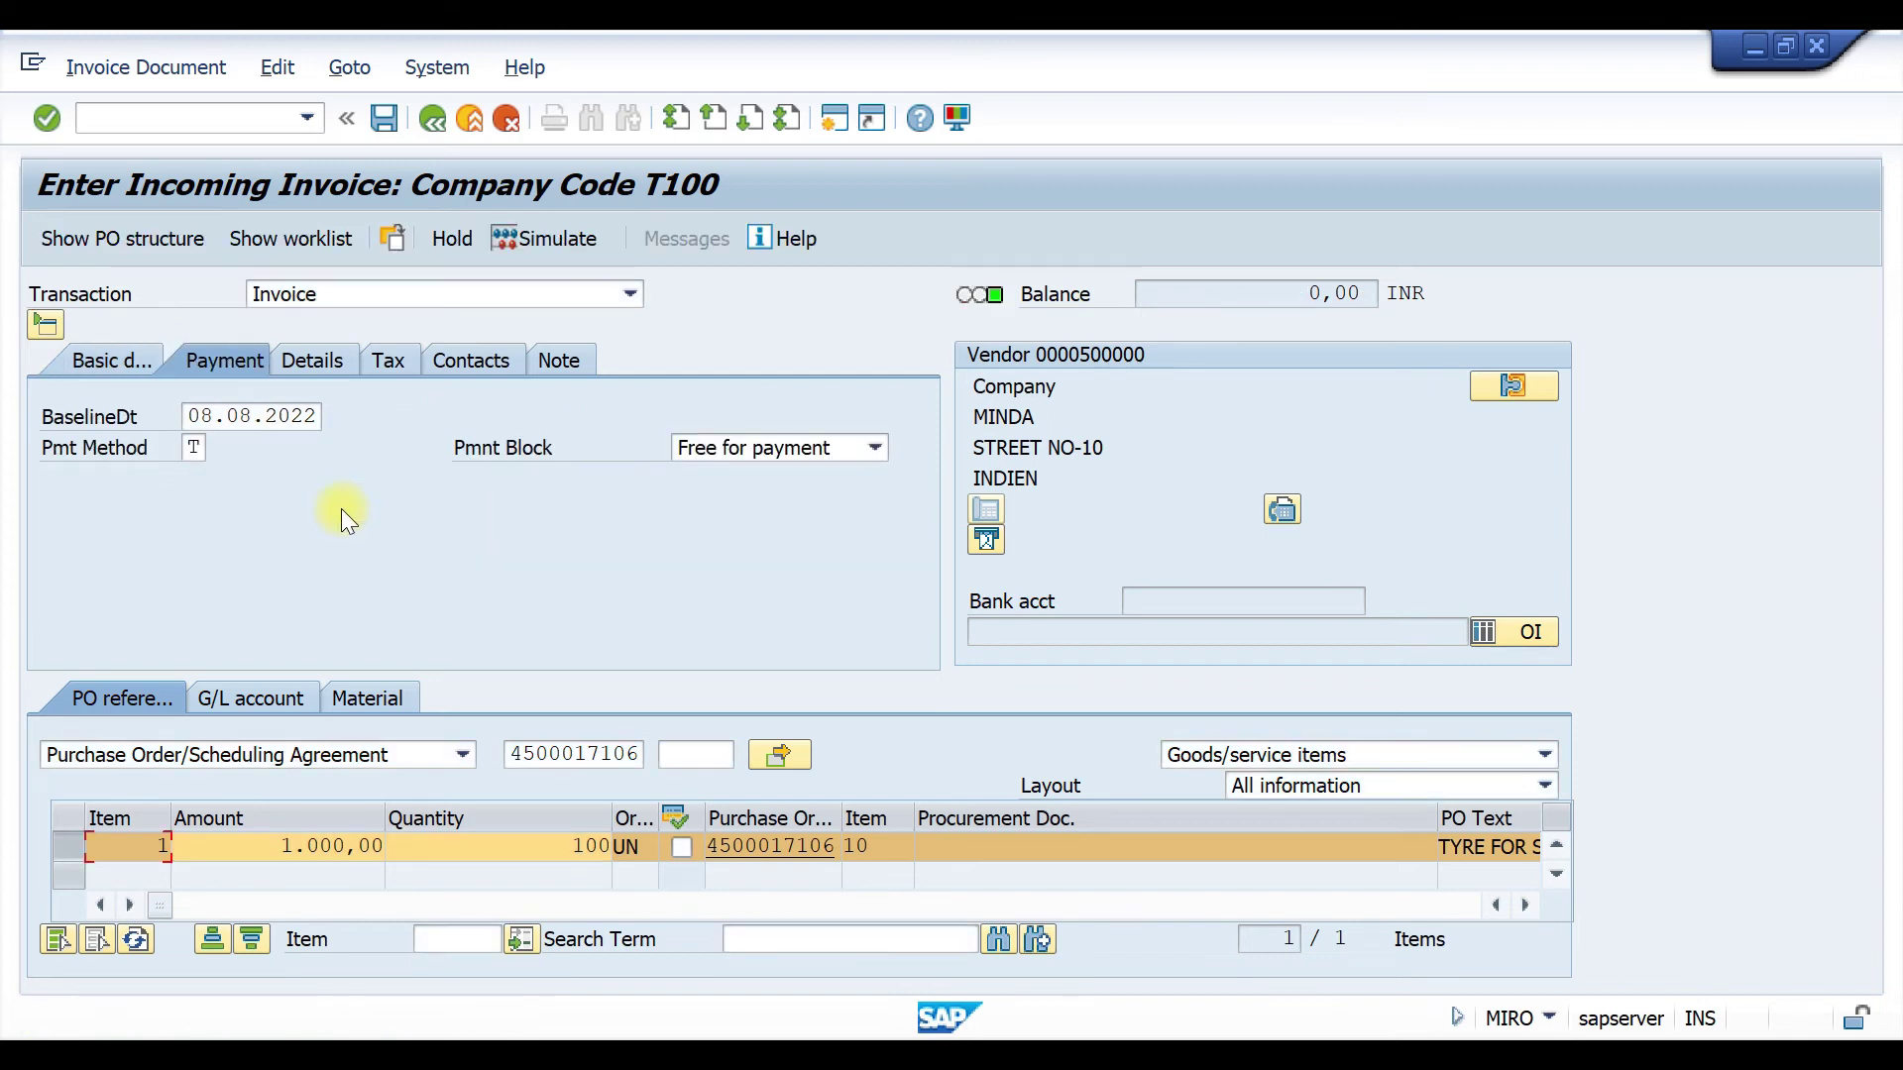
Step: Simulate the MINDA invoice document and examine the amounts on the vendor, goods received/invoice received and input tax lines
click(544, 239)
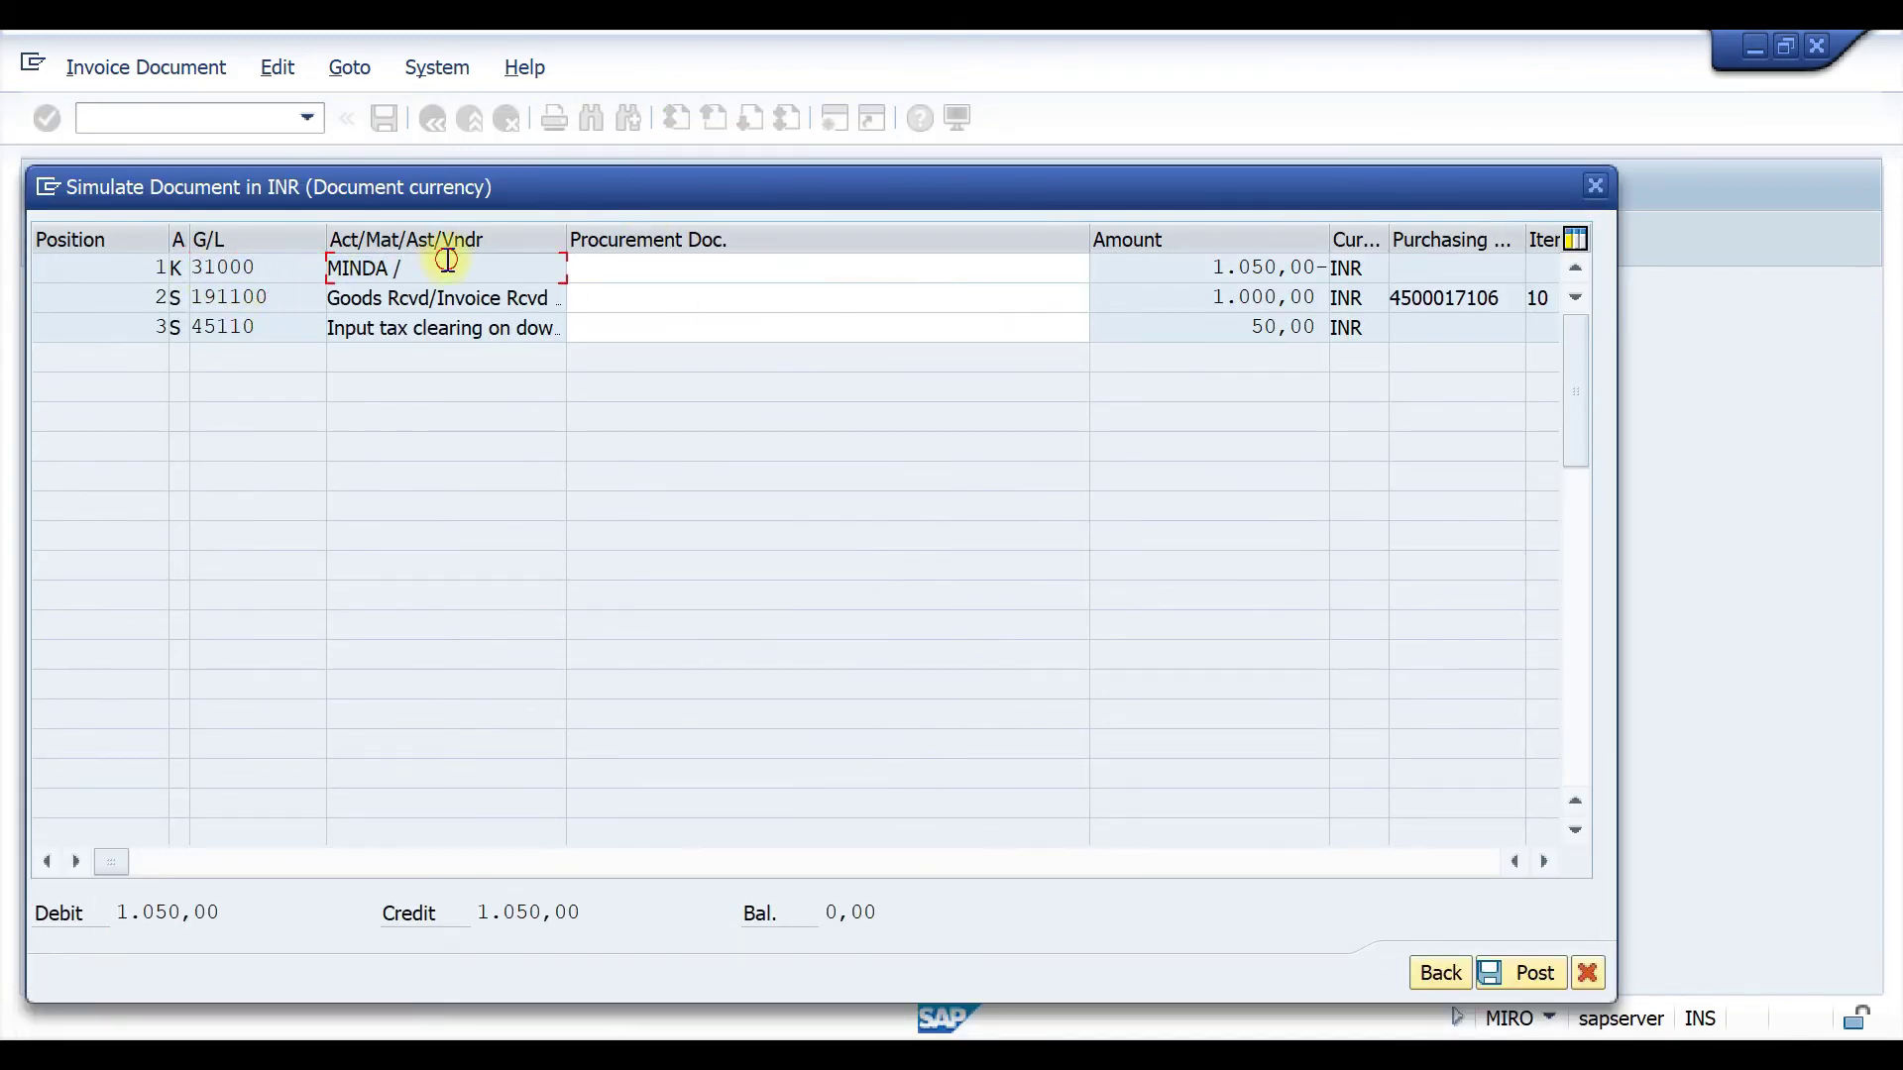
drag(1203, 268, 1310, 265)
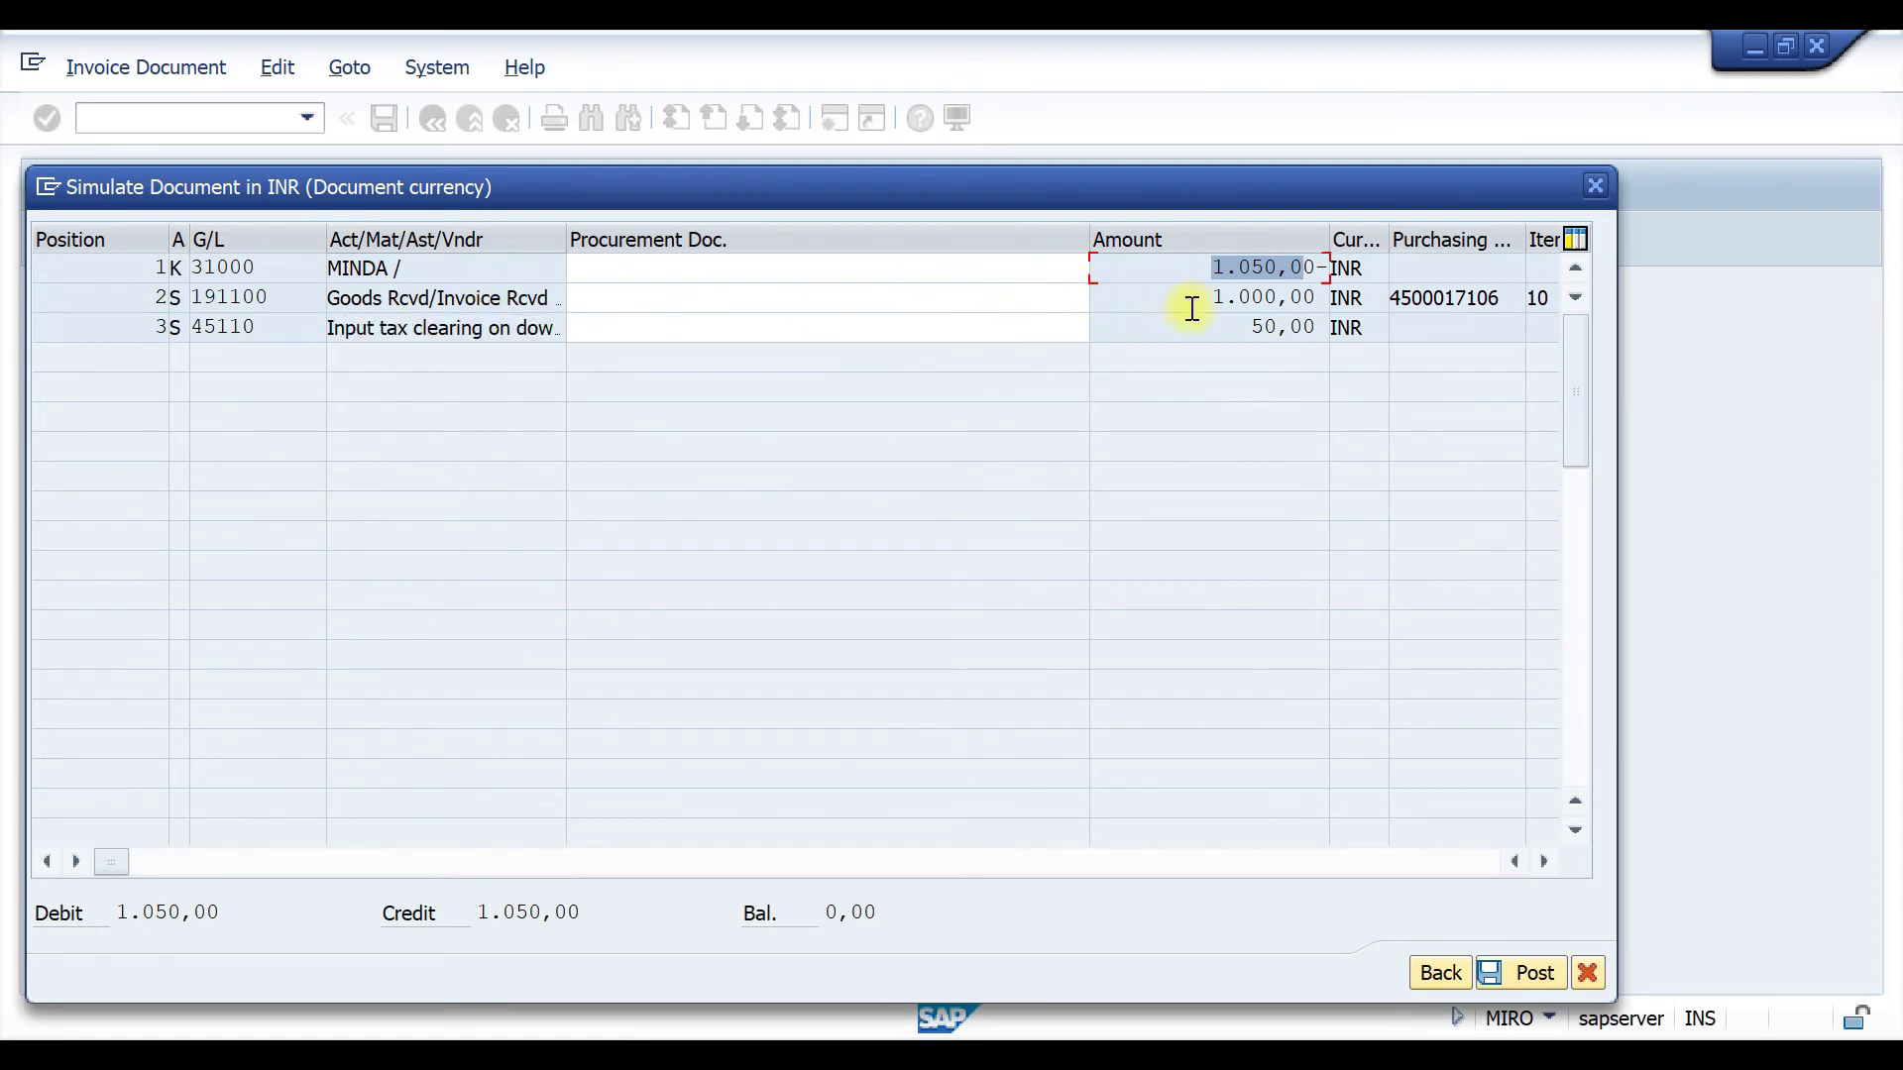
drag(1217, 301, 1275, 299)
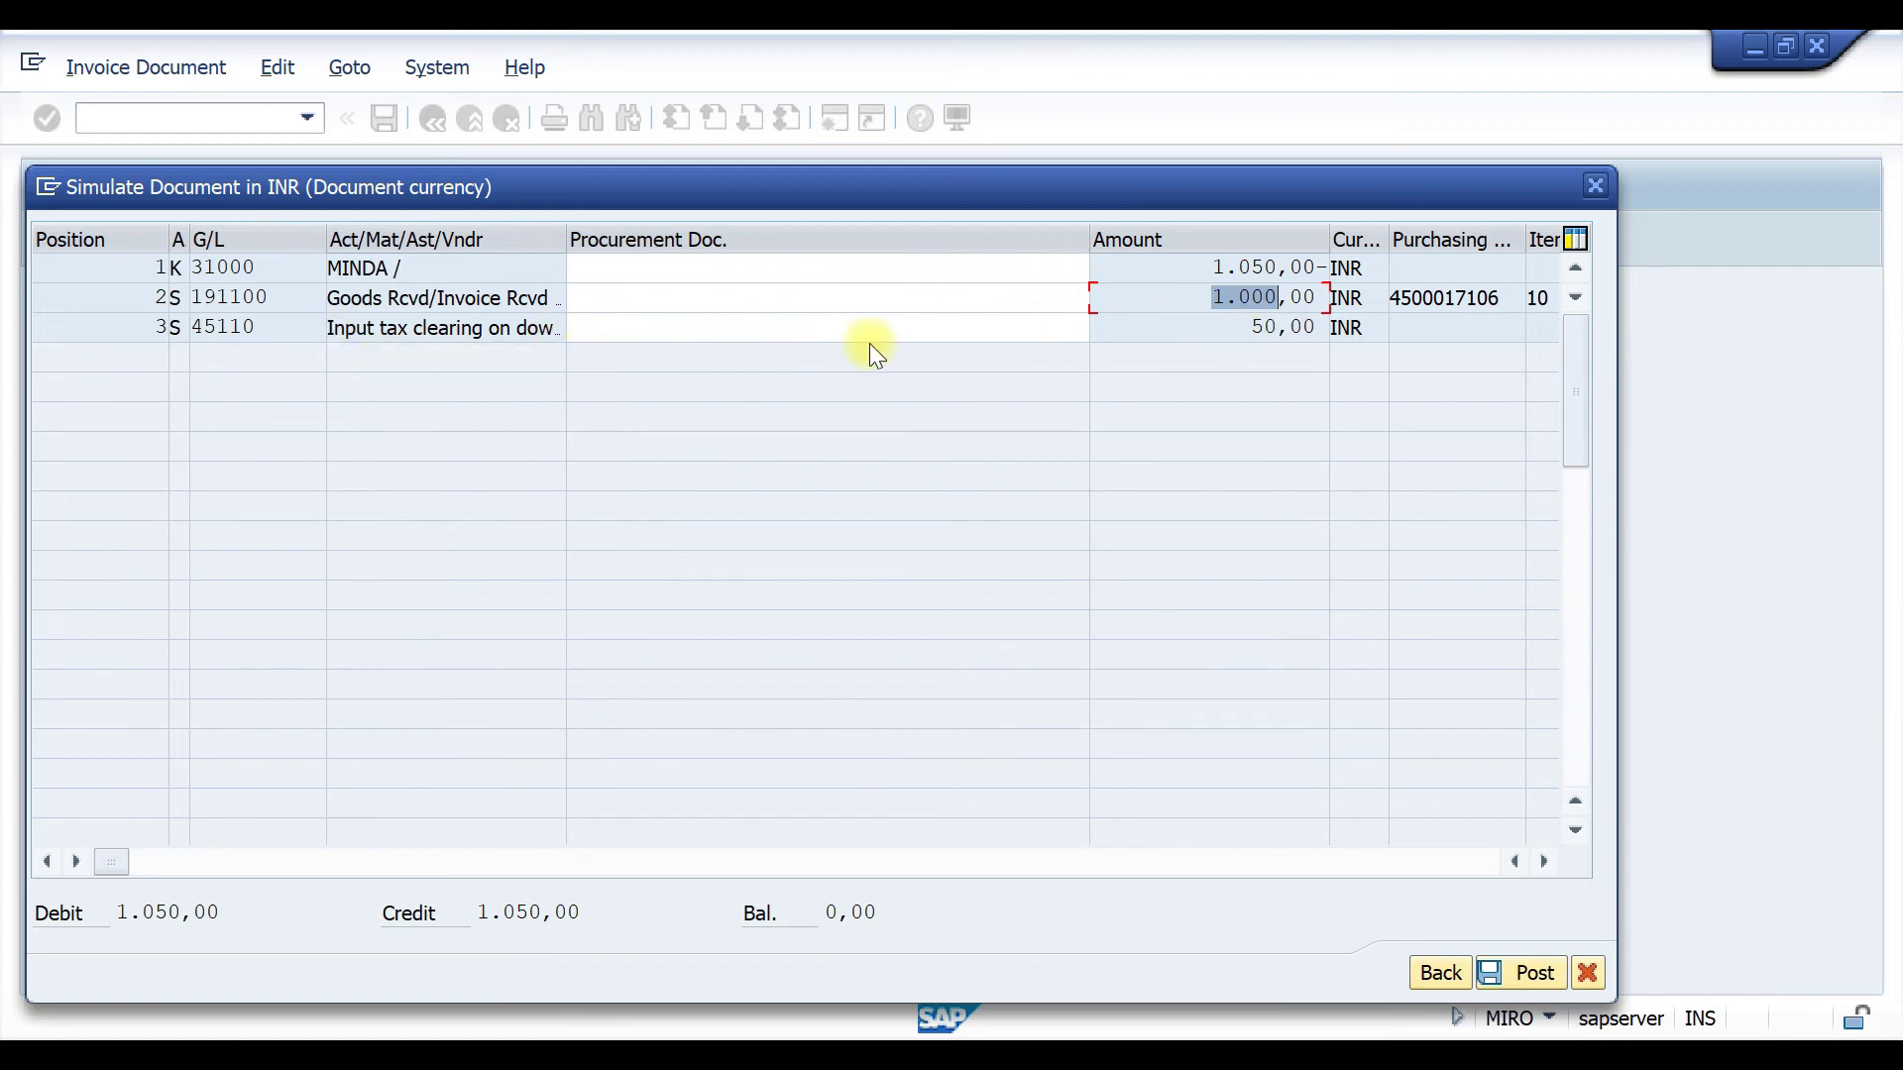
double_click(1267, 337)
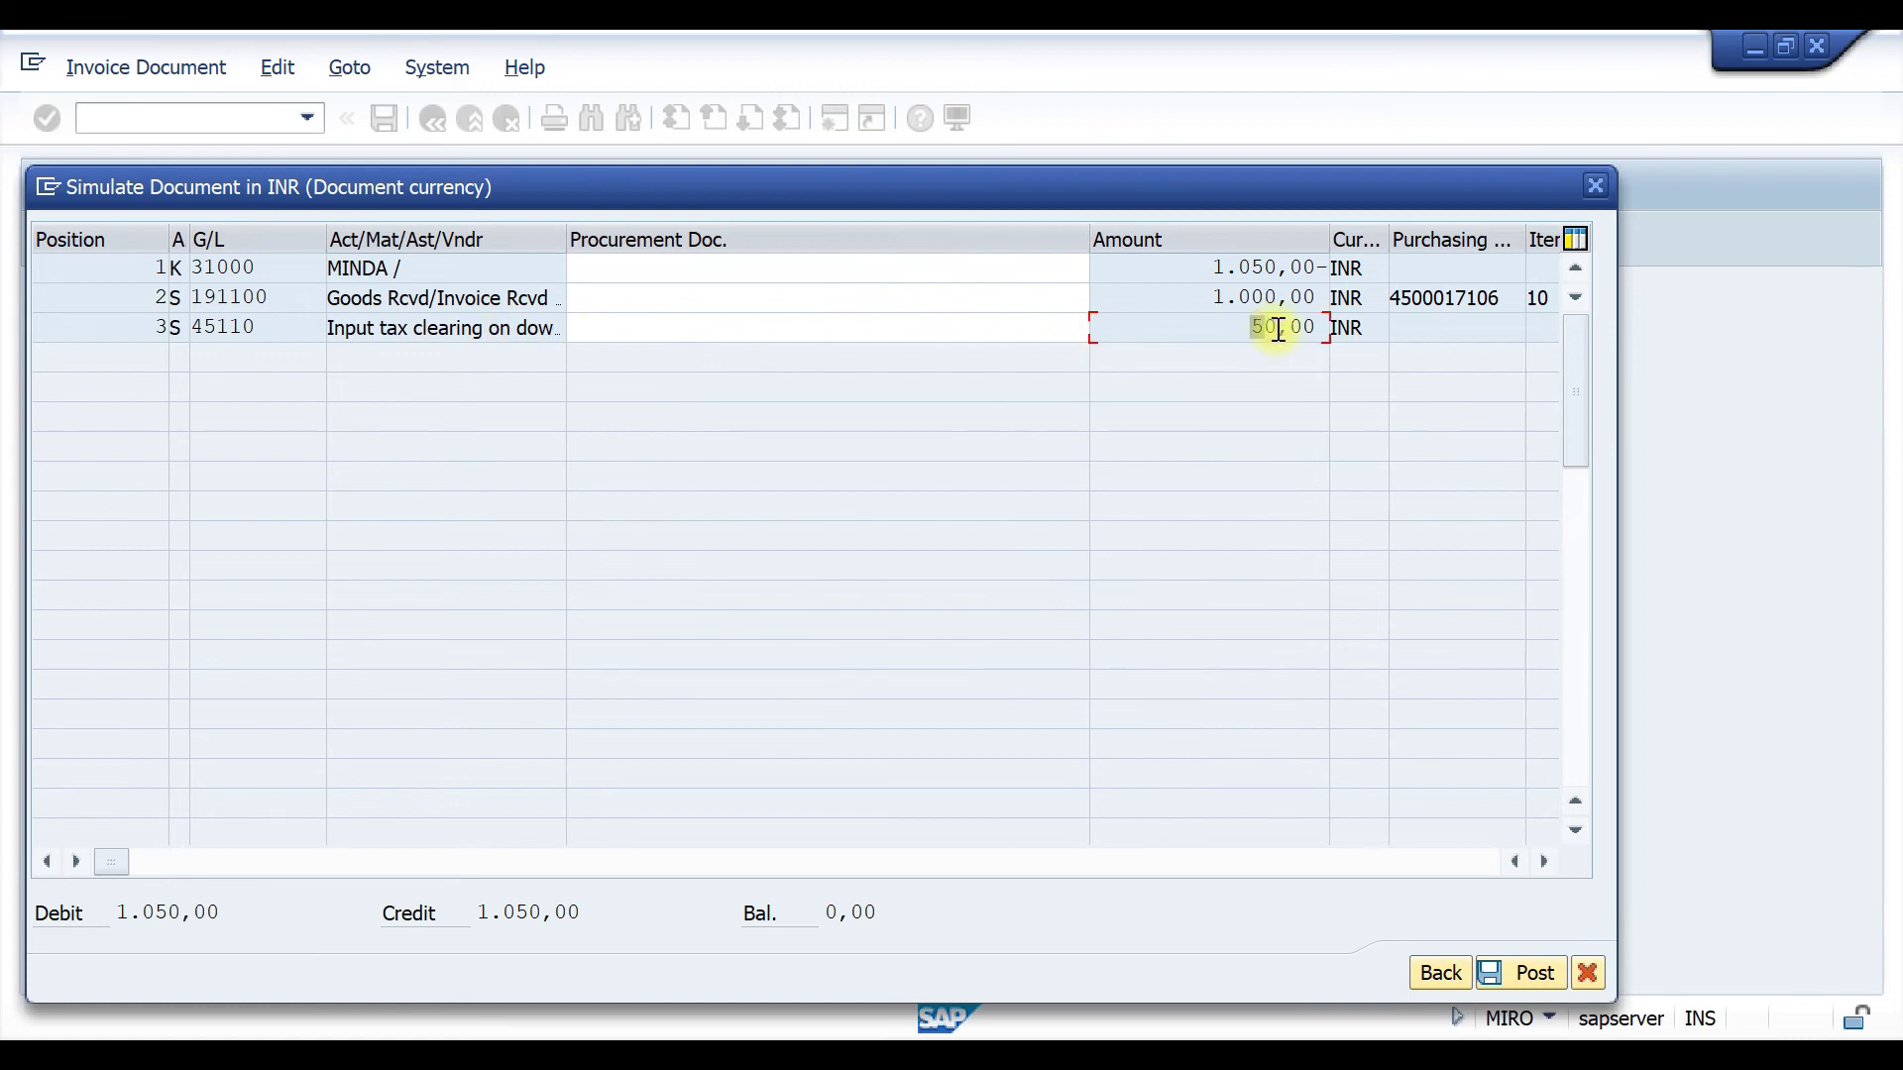
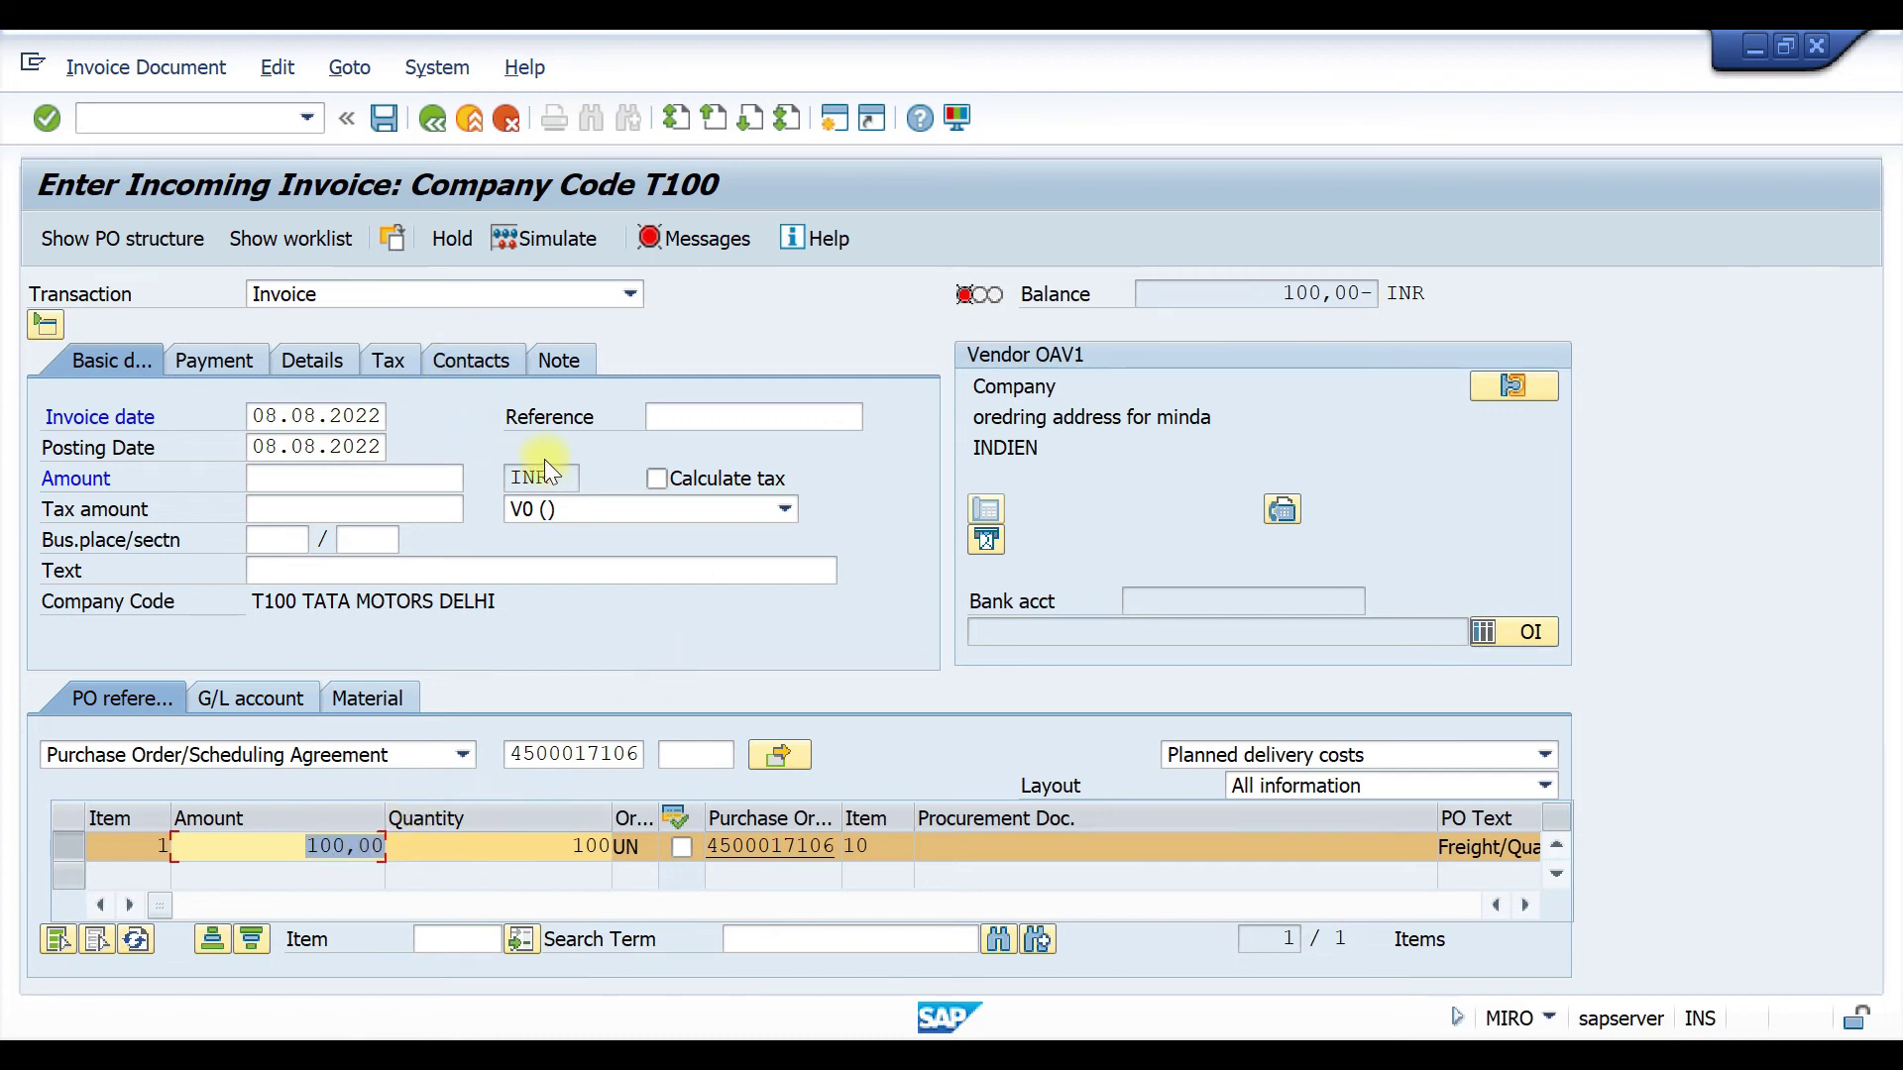
Step: Turn on tax calculation for the OAV1 planned delivery costs invoice and set its payment baseline date to 08.08.2022
click(656, 483)
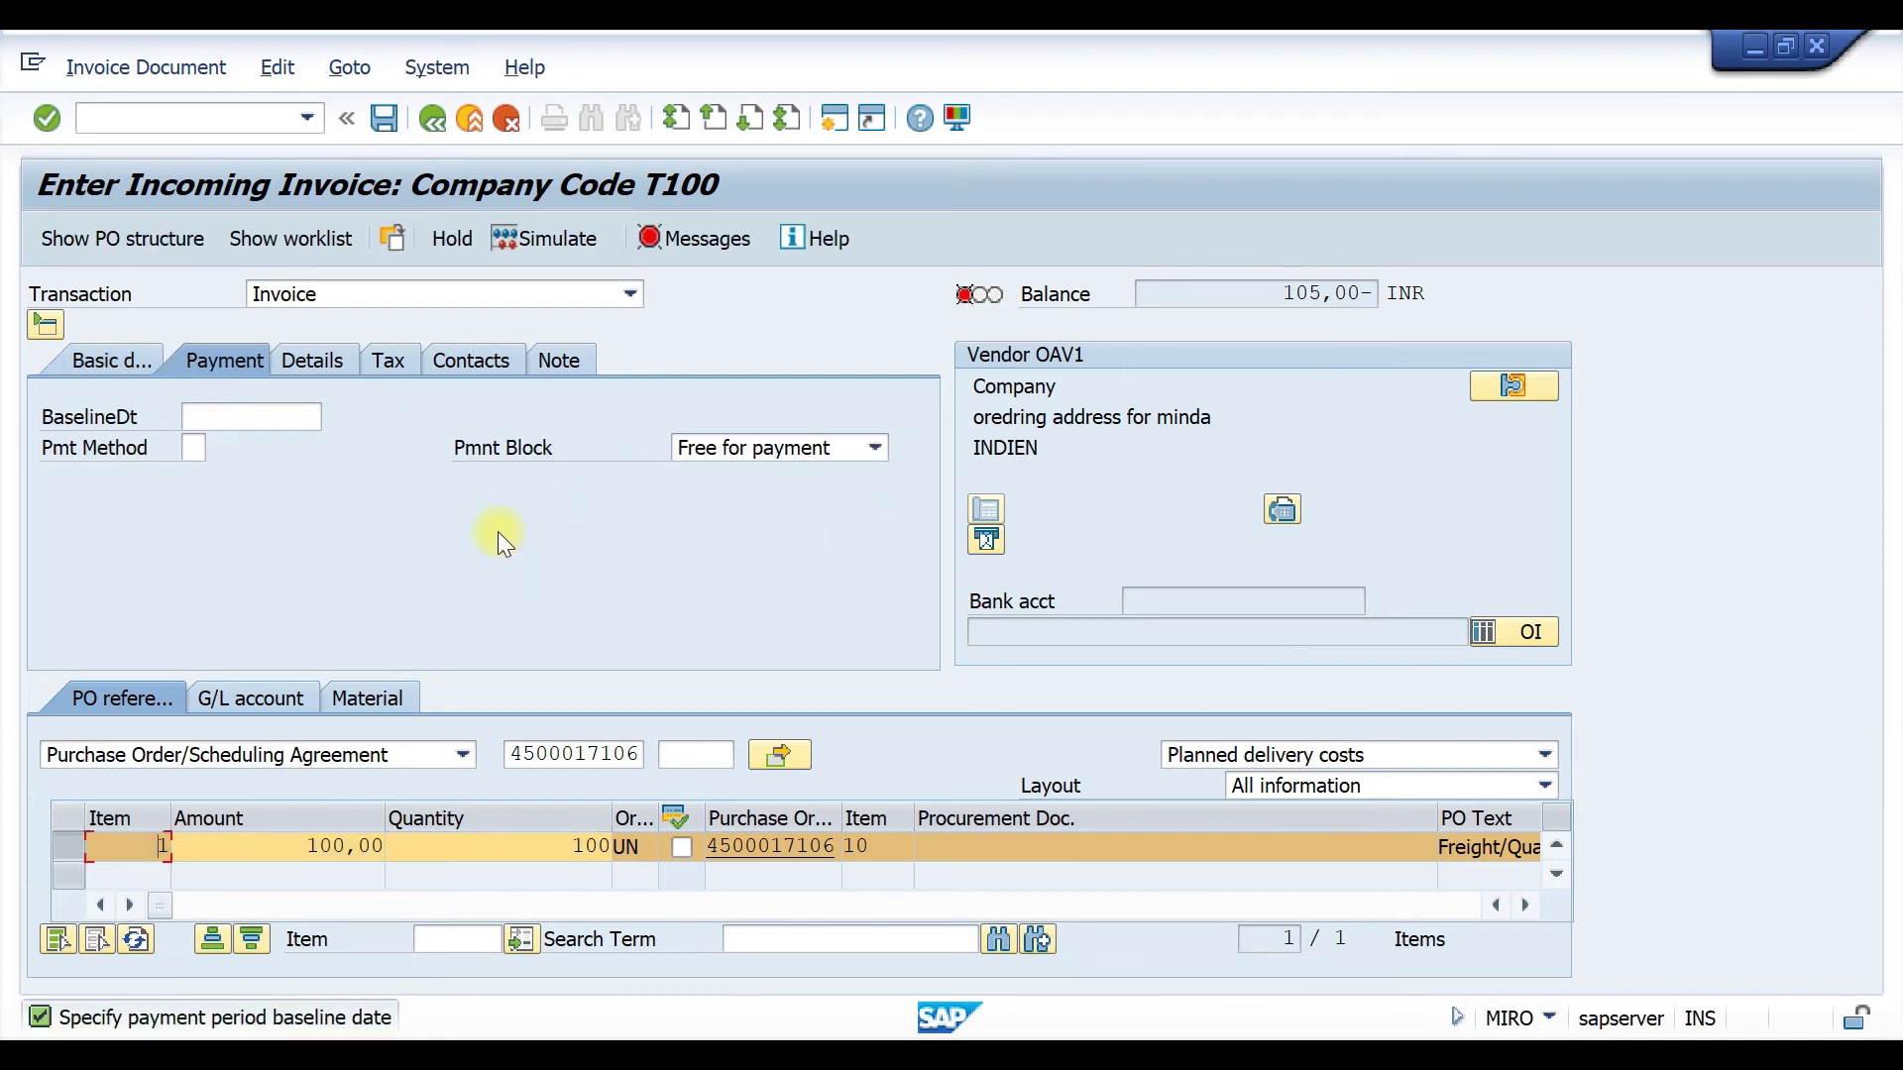
click(242, 418)
click(242, 439)
key(Return)
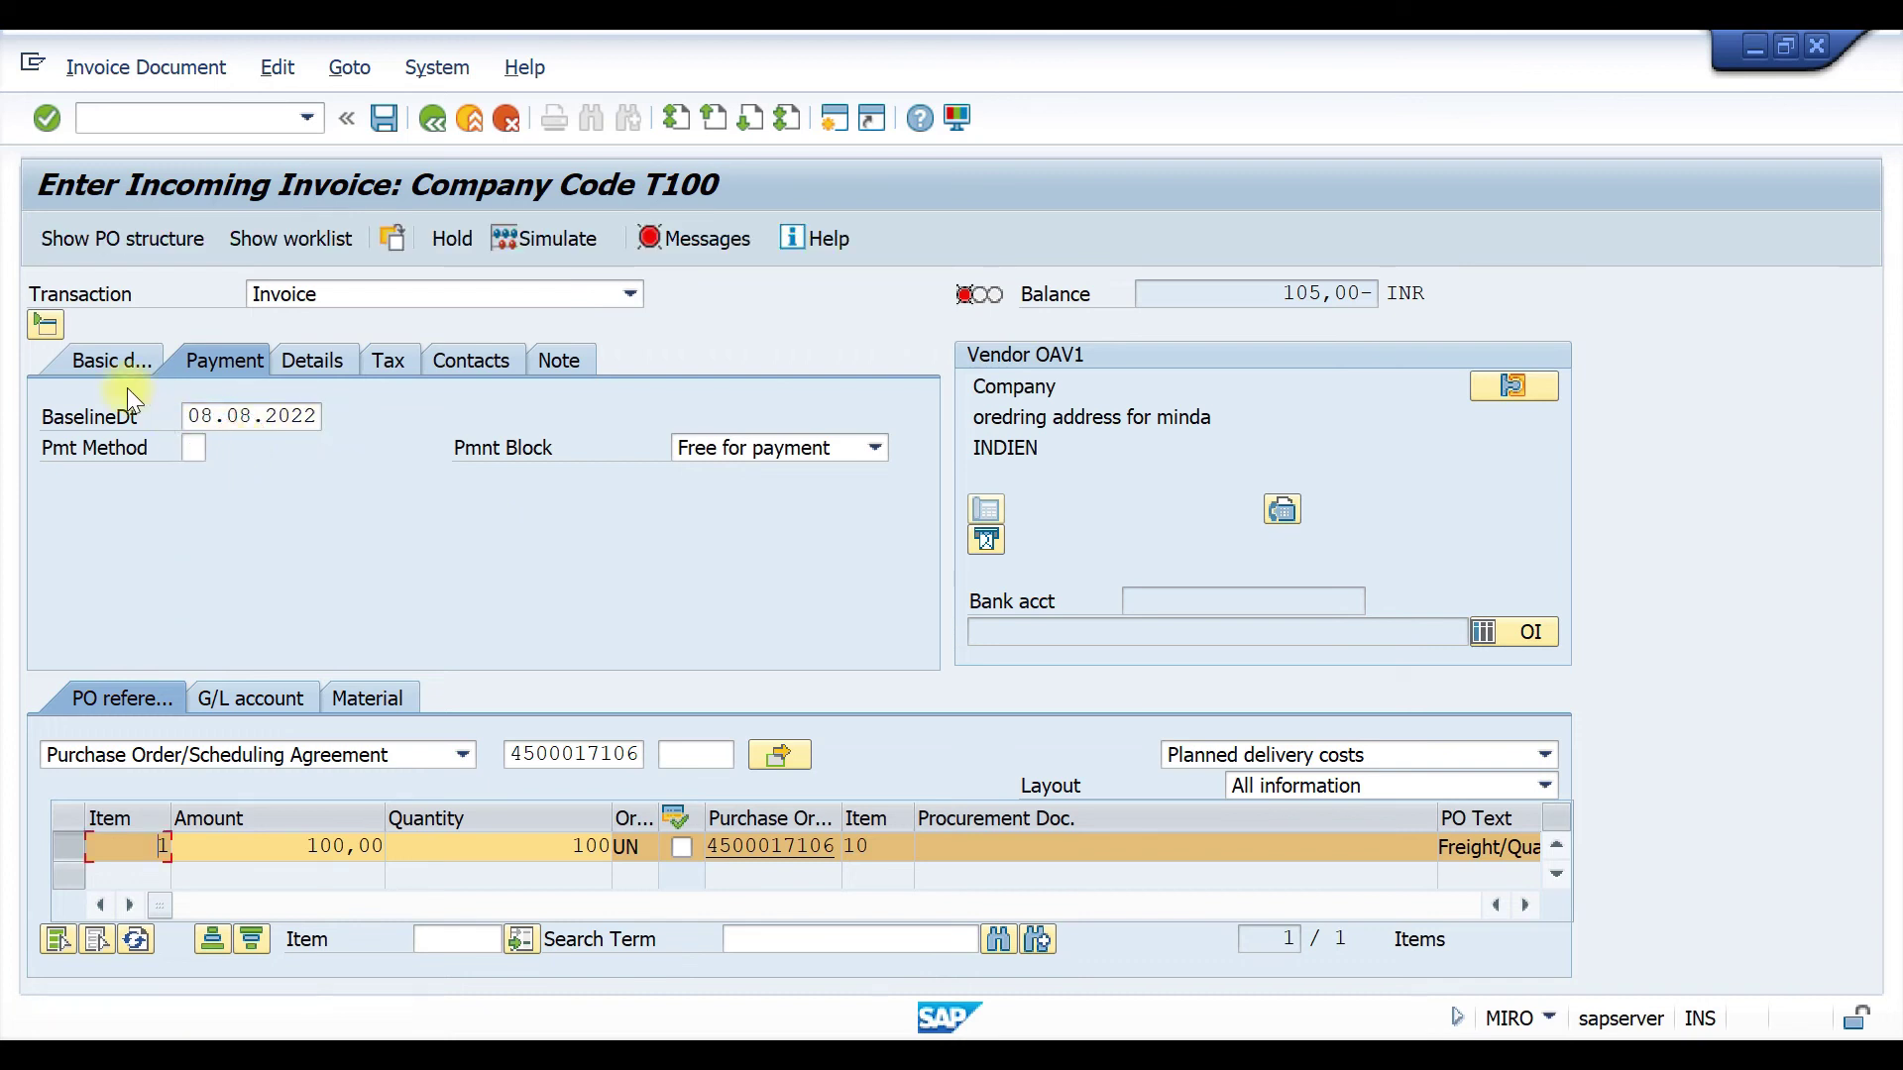
Step: Set the invoice amount for freight vendor OAV1 to 105 in the basic data
click(117, 366)
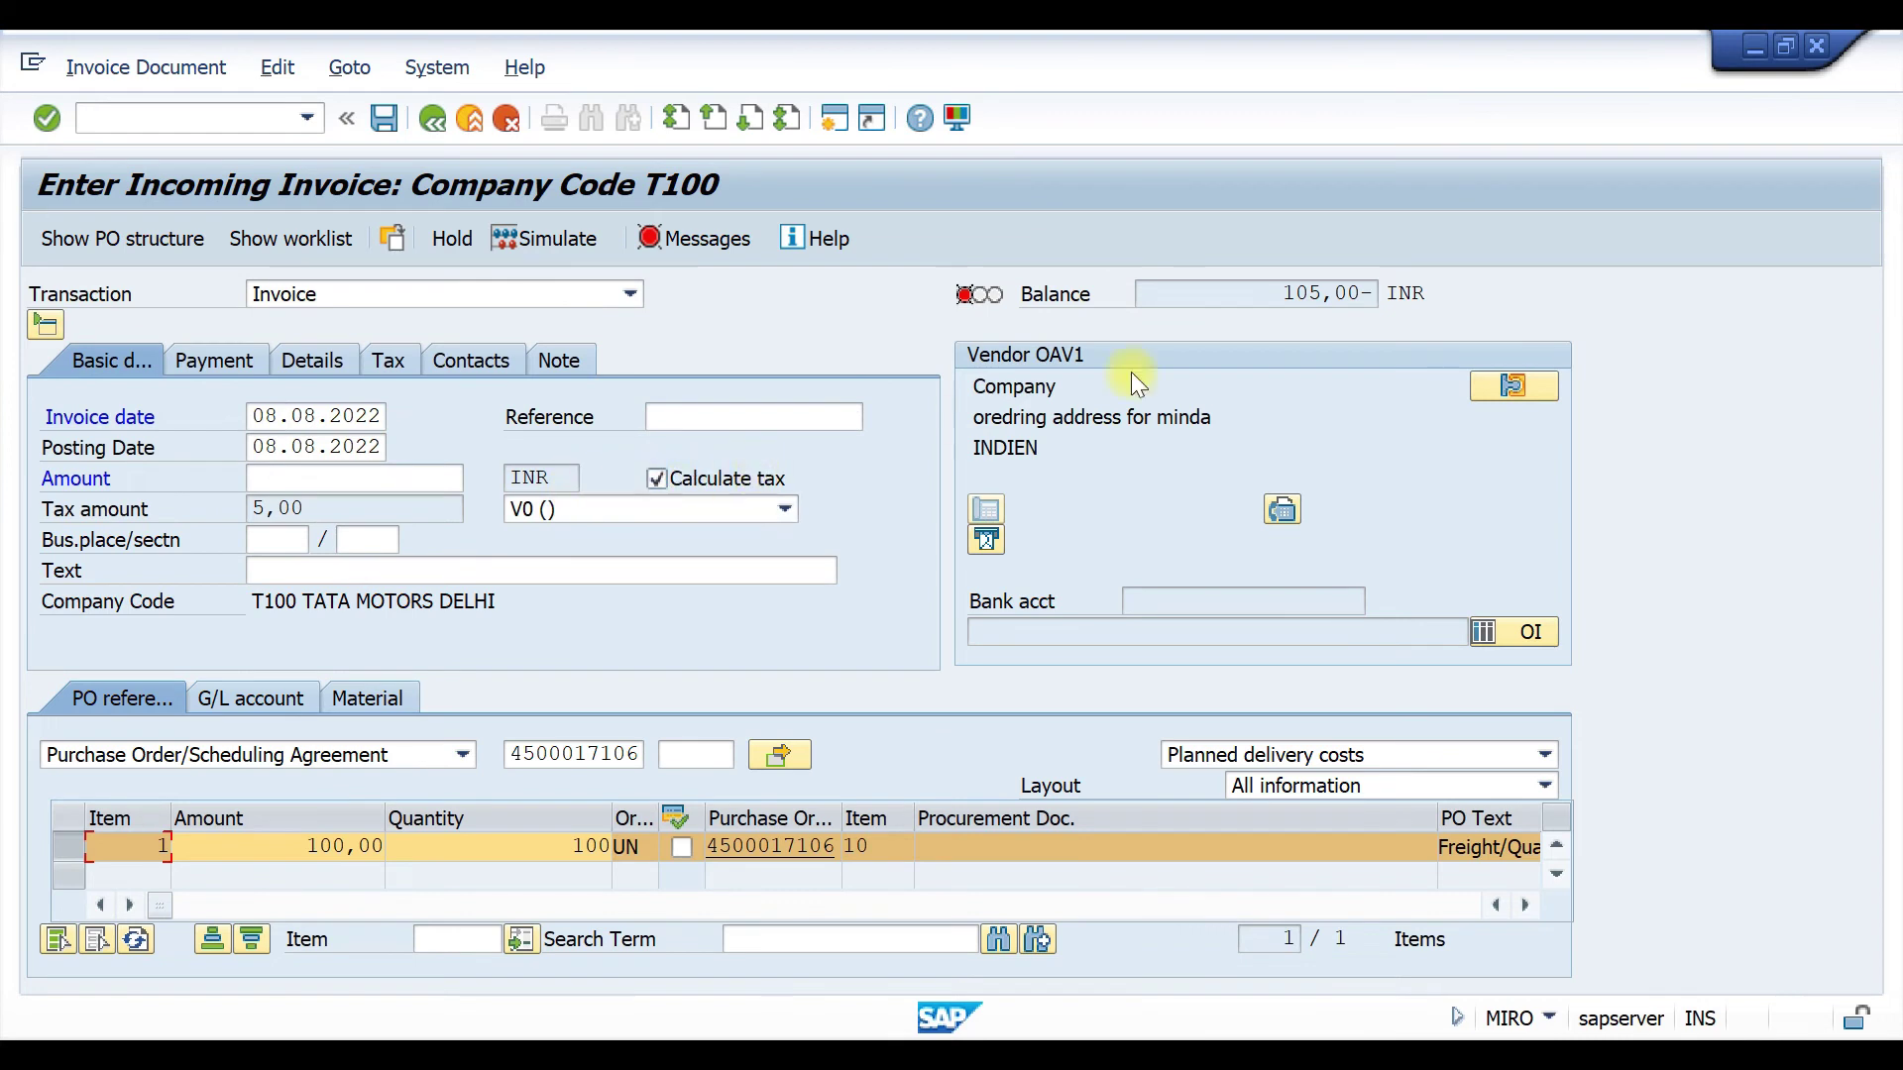
click(1318, 293)
click(414, 483)
text(105)
key(Return)
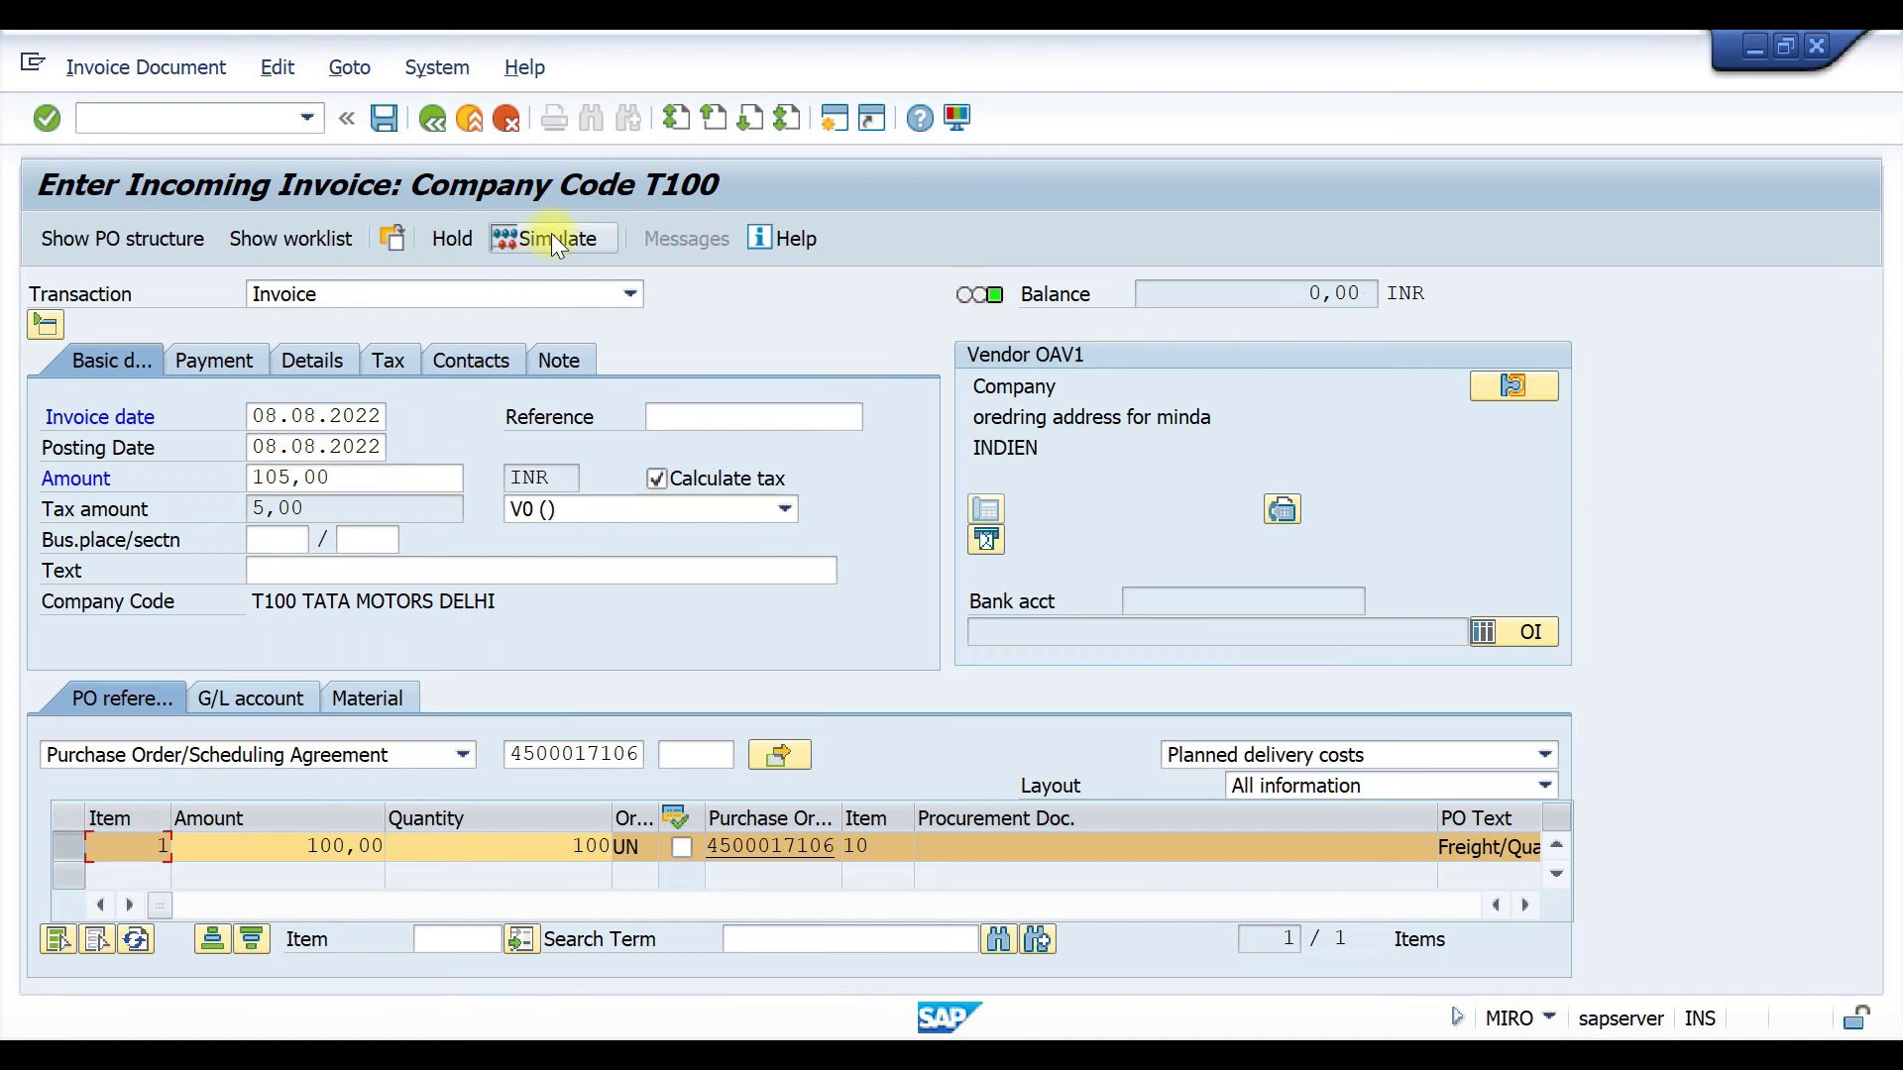
Step: Simulate the OAV1 freight invoice document and examine the vendor line's G/L account, description and amount
click(551, 234)
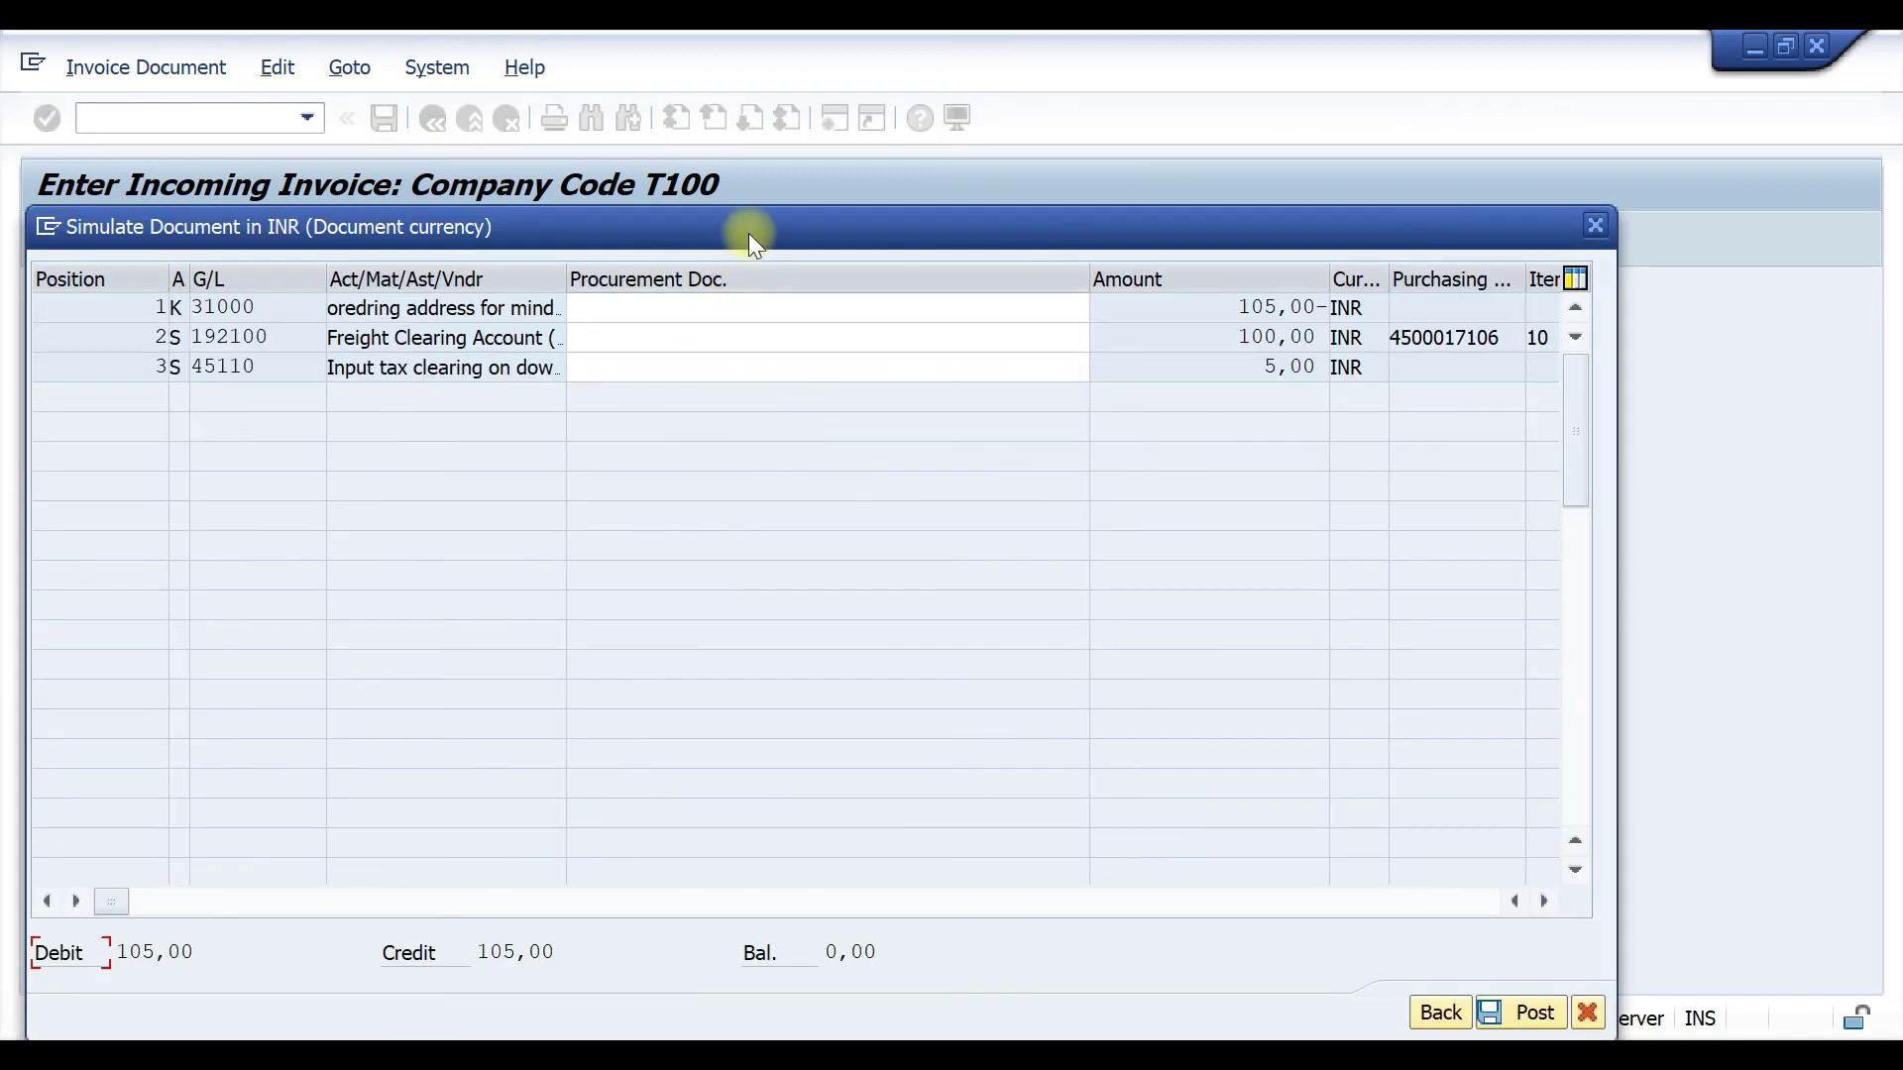
drag(748, 232, 772, 138)
drag(302, 222, 211, 226)
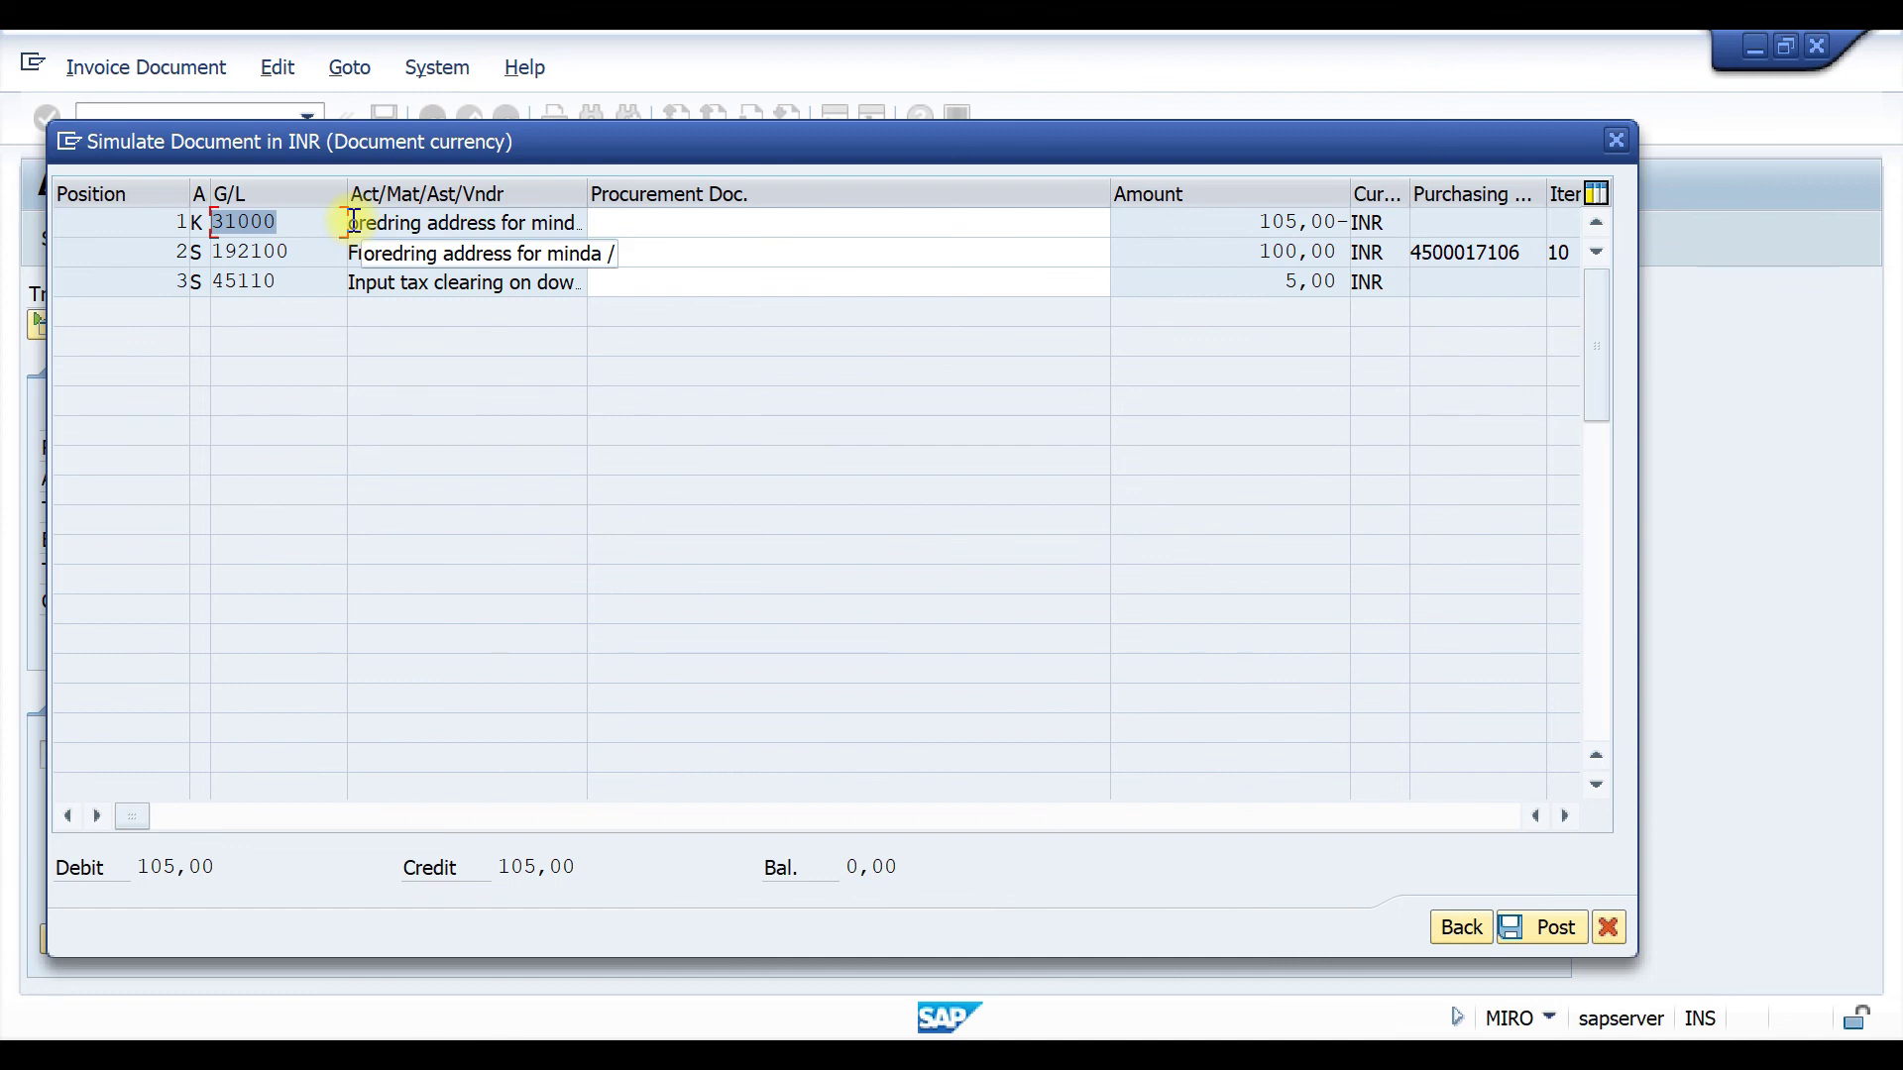
drag(350, 222, 575, 215)
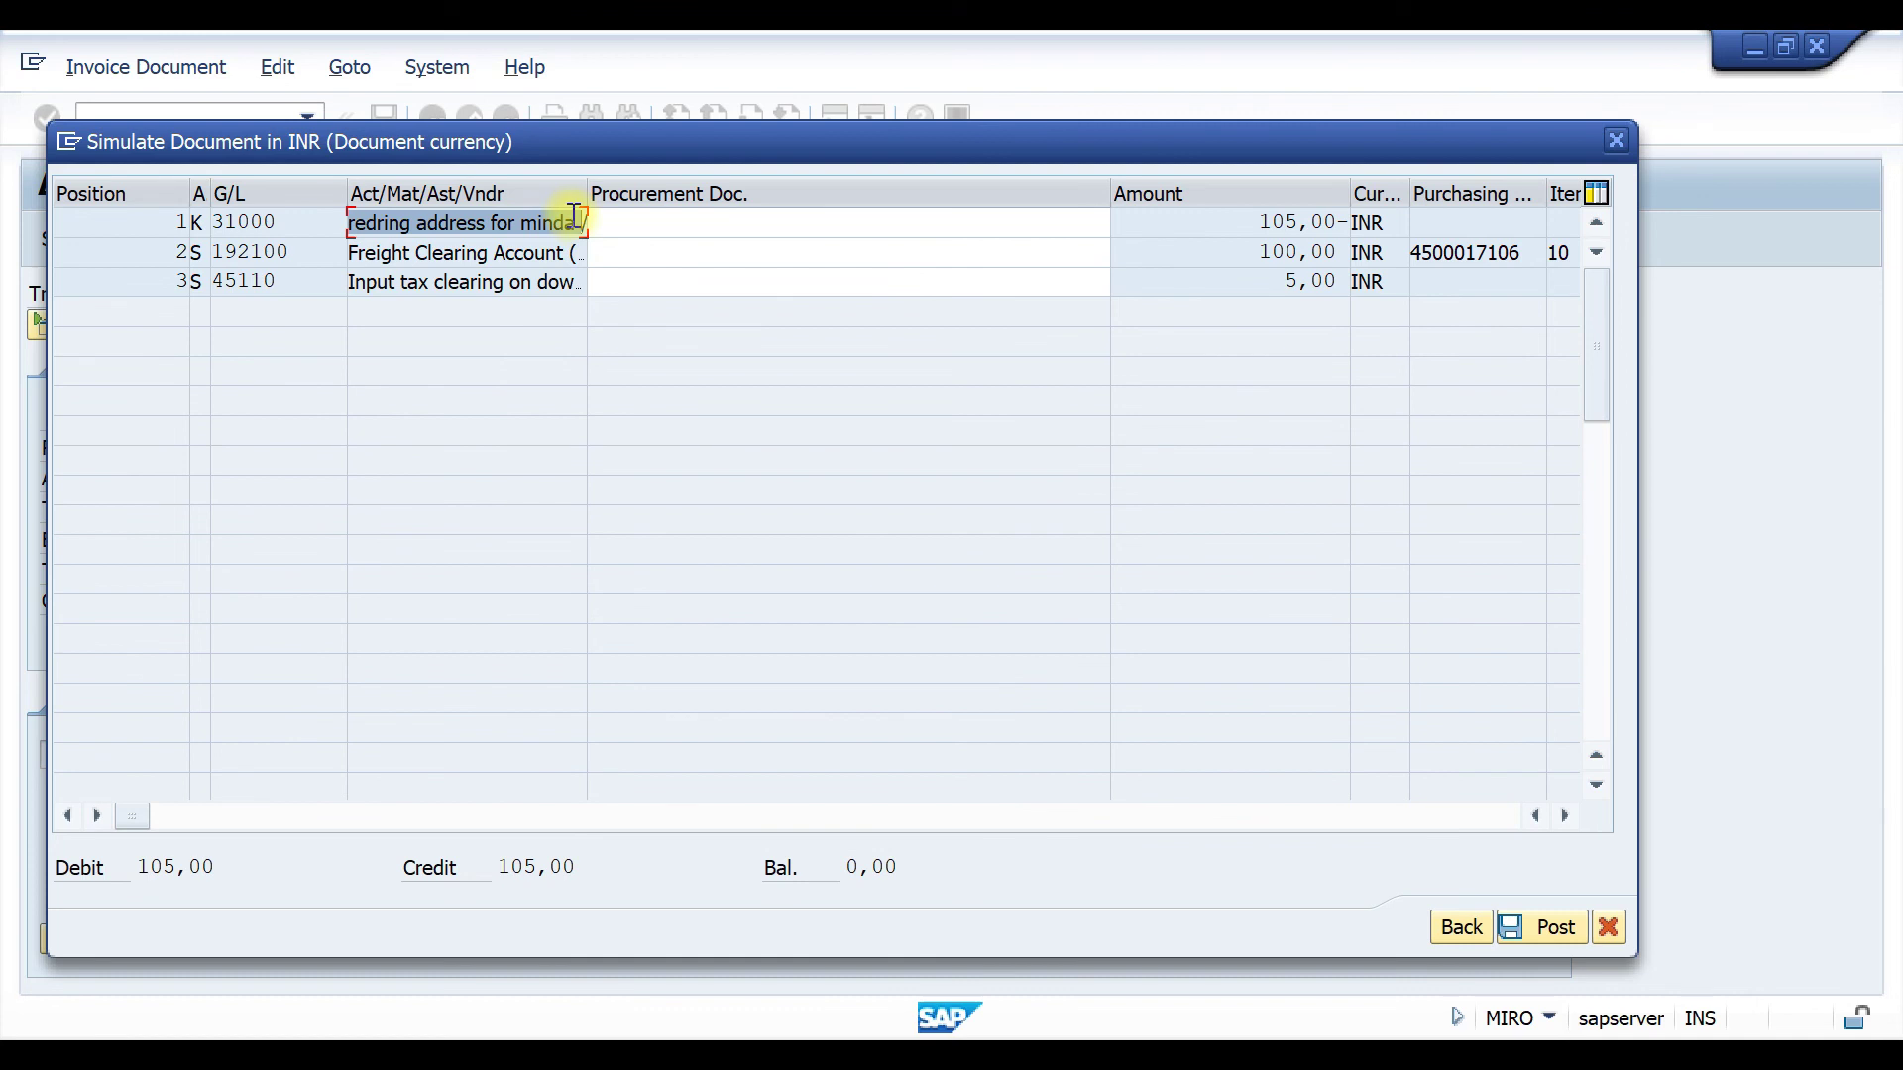
click(1265, 223)
drag(1264, 223, 1298, 222)
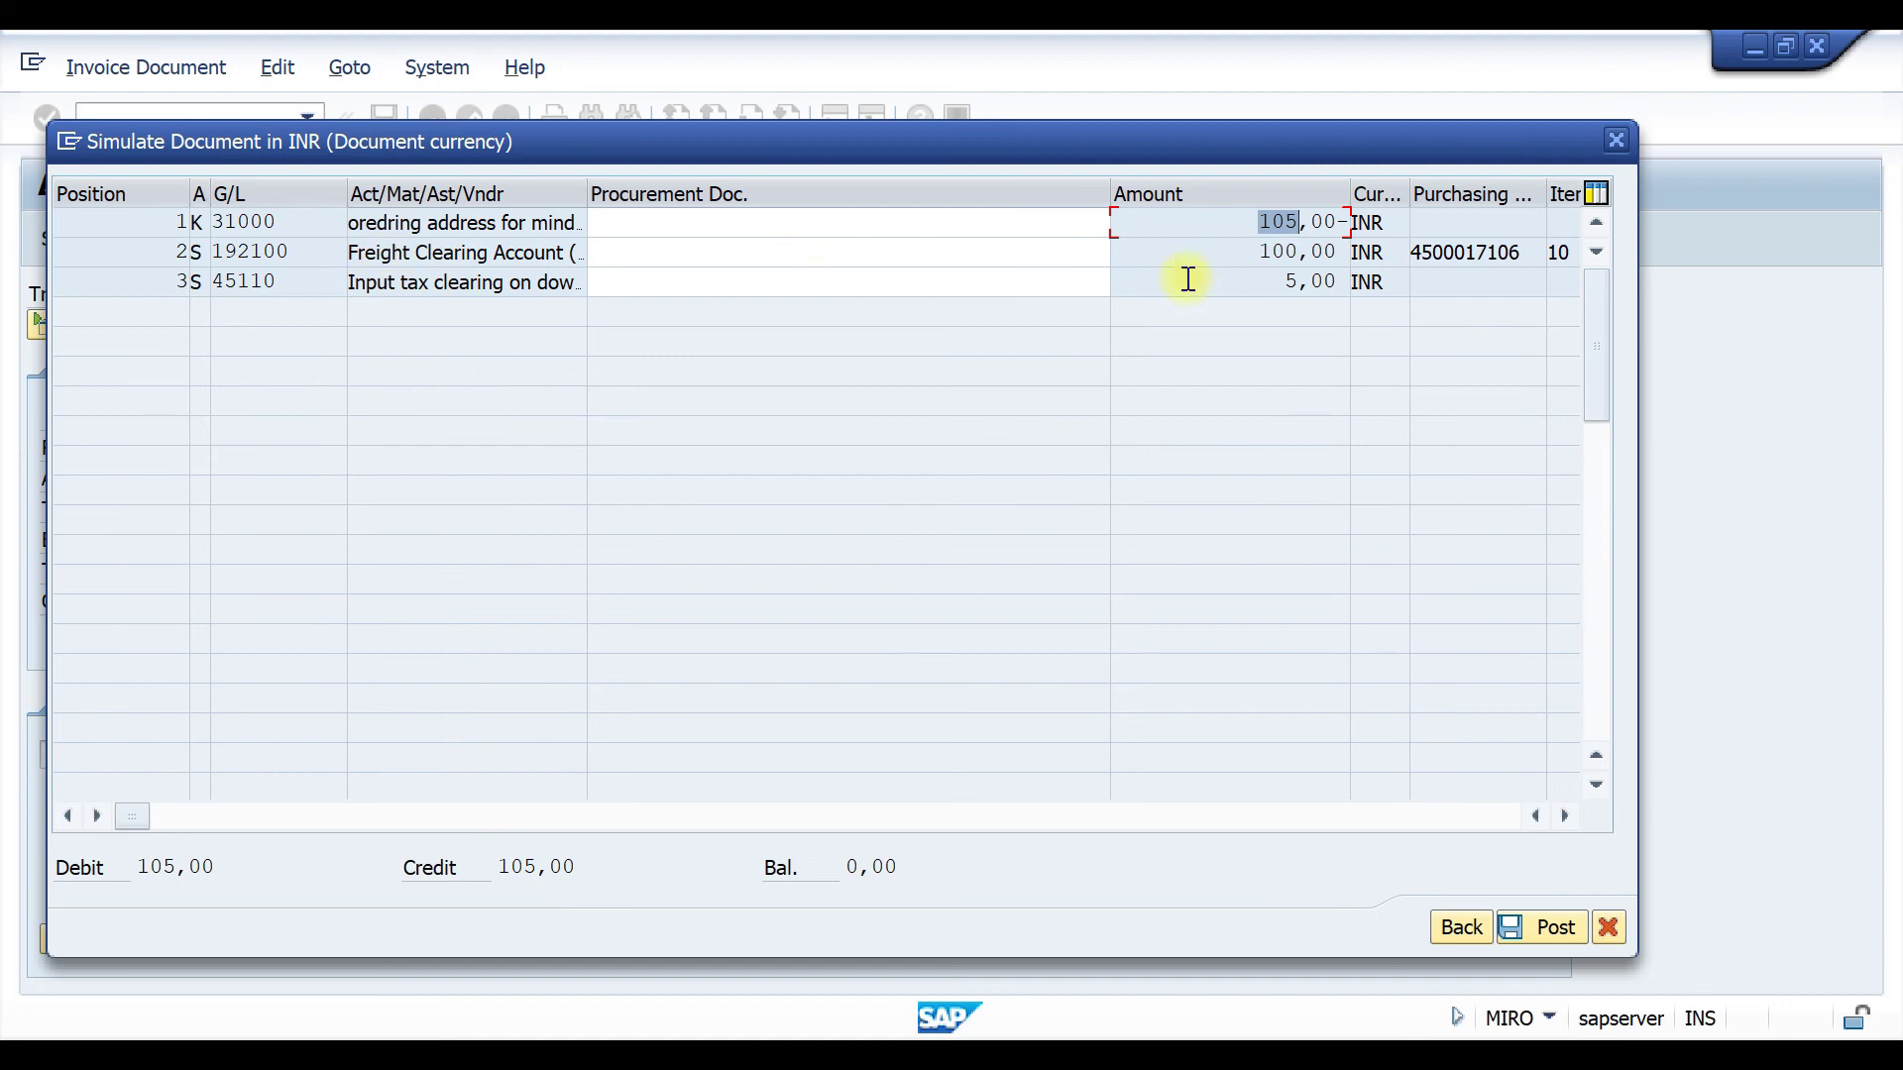
Step: Check the freight clearing and input tax amounts in the simulated document and post the OAV1 freight invoice
click(1270, 250)
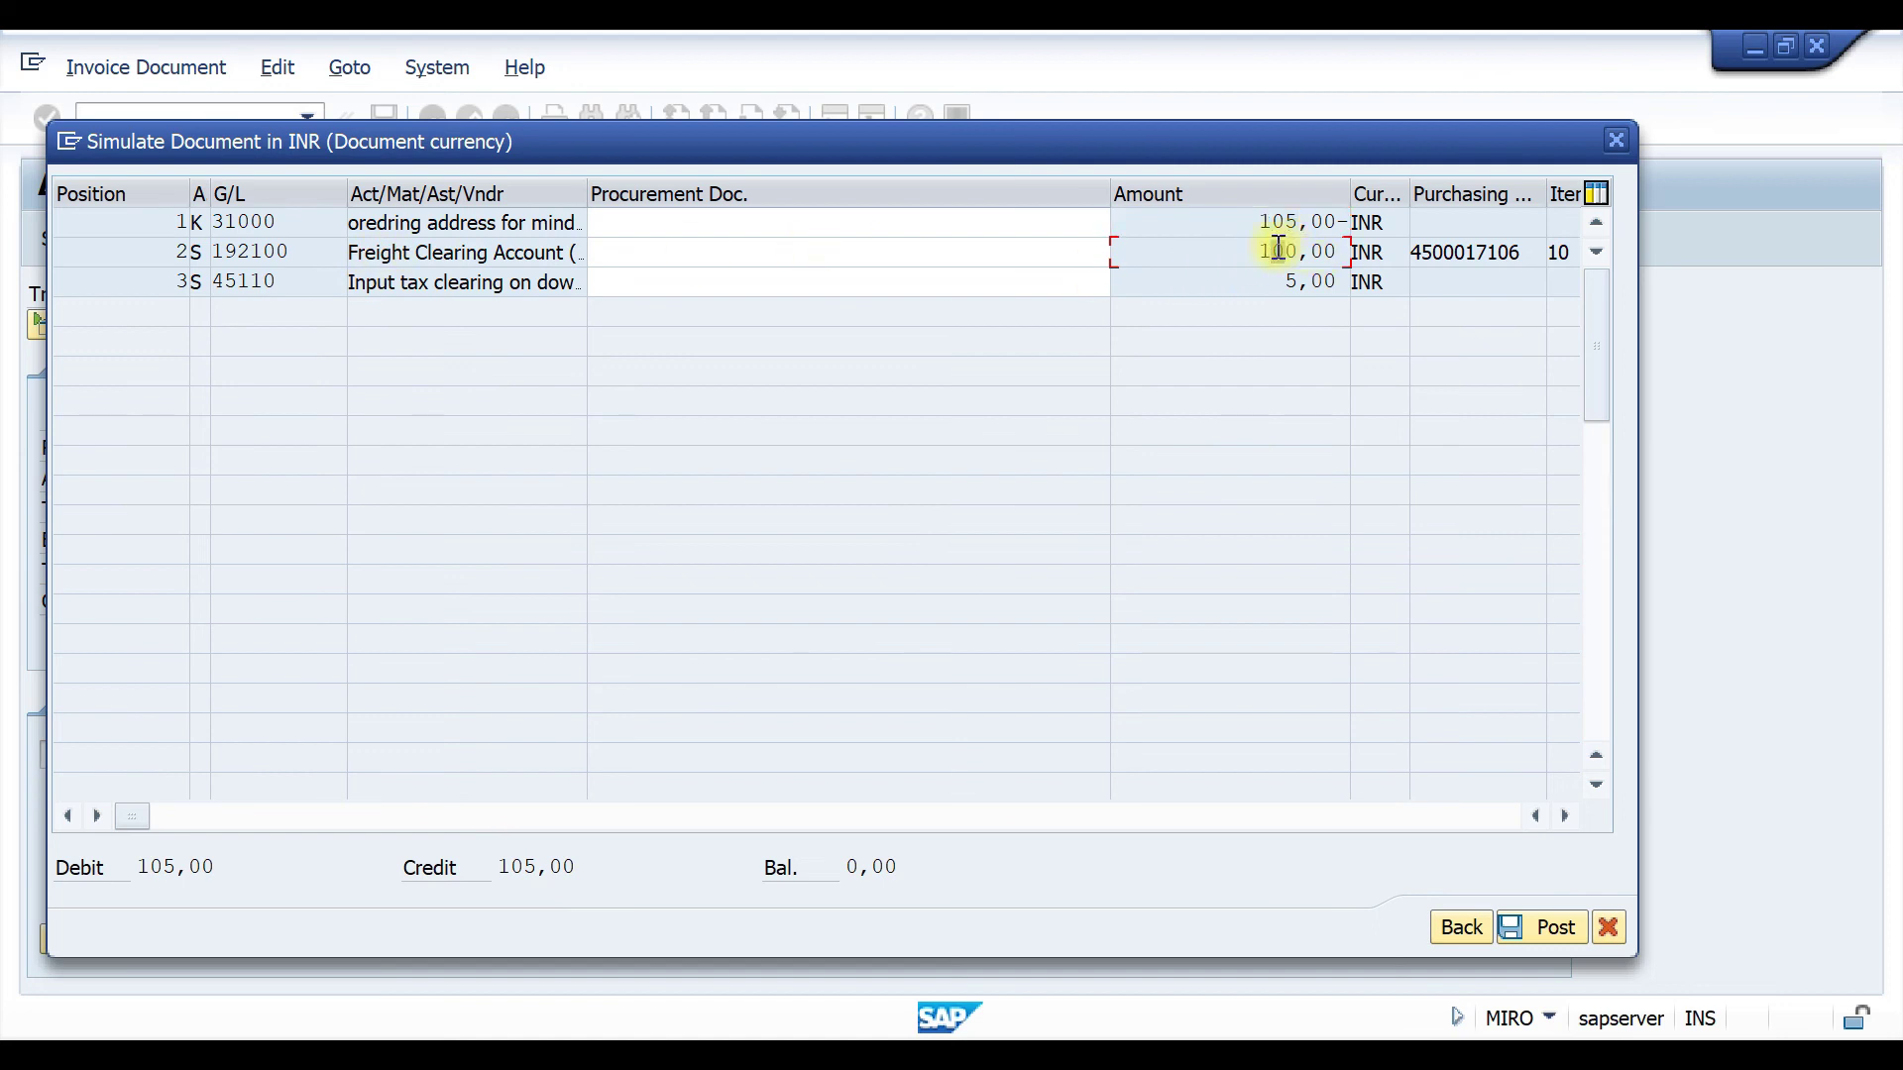
drag(1270, 250, 1284, 250)
click(1292, 282)
double_click(1297, 284)
click(1555, 928)
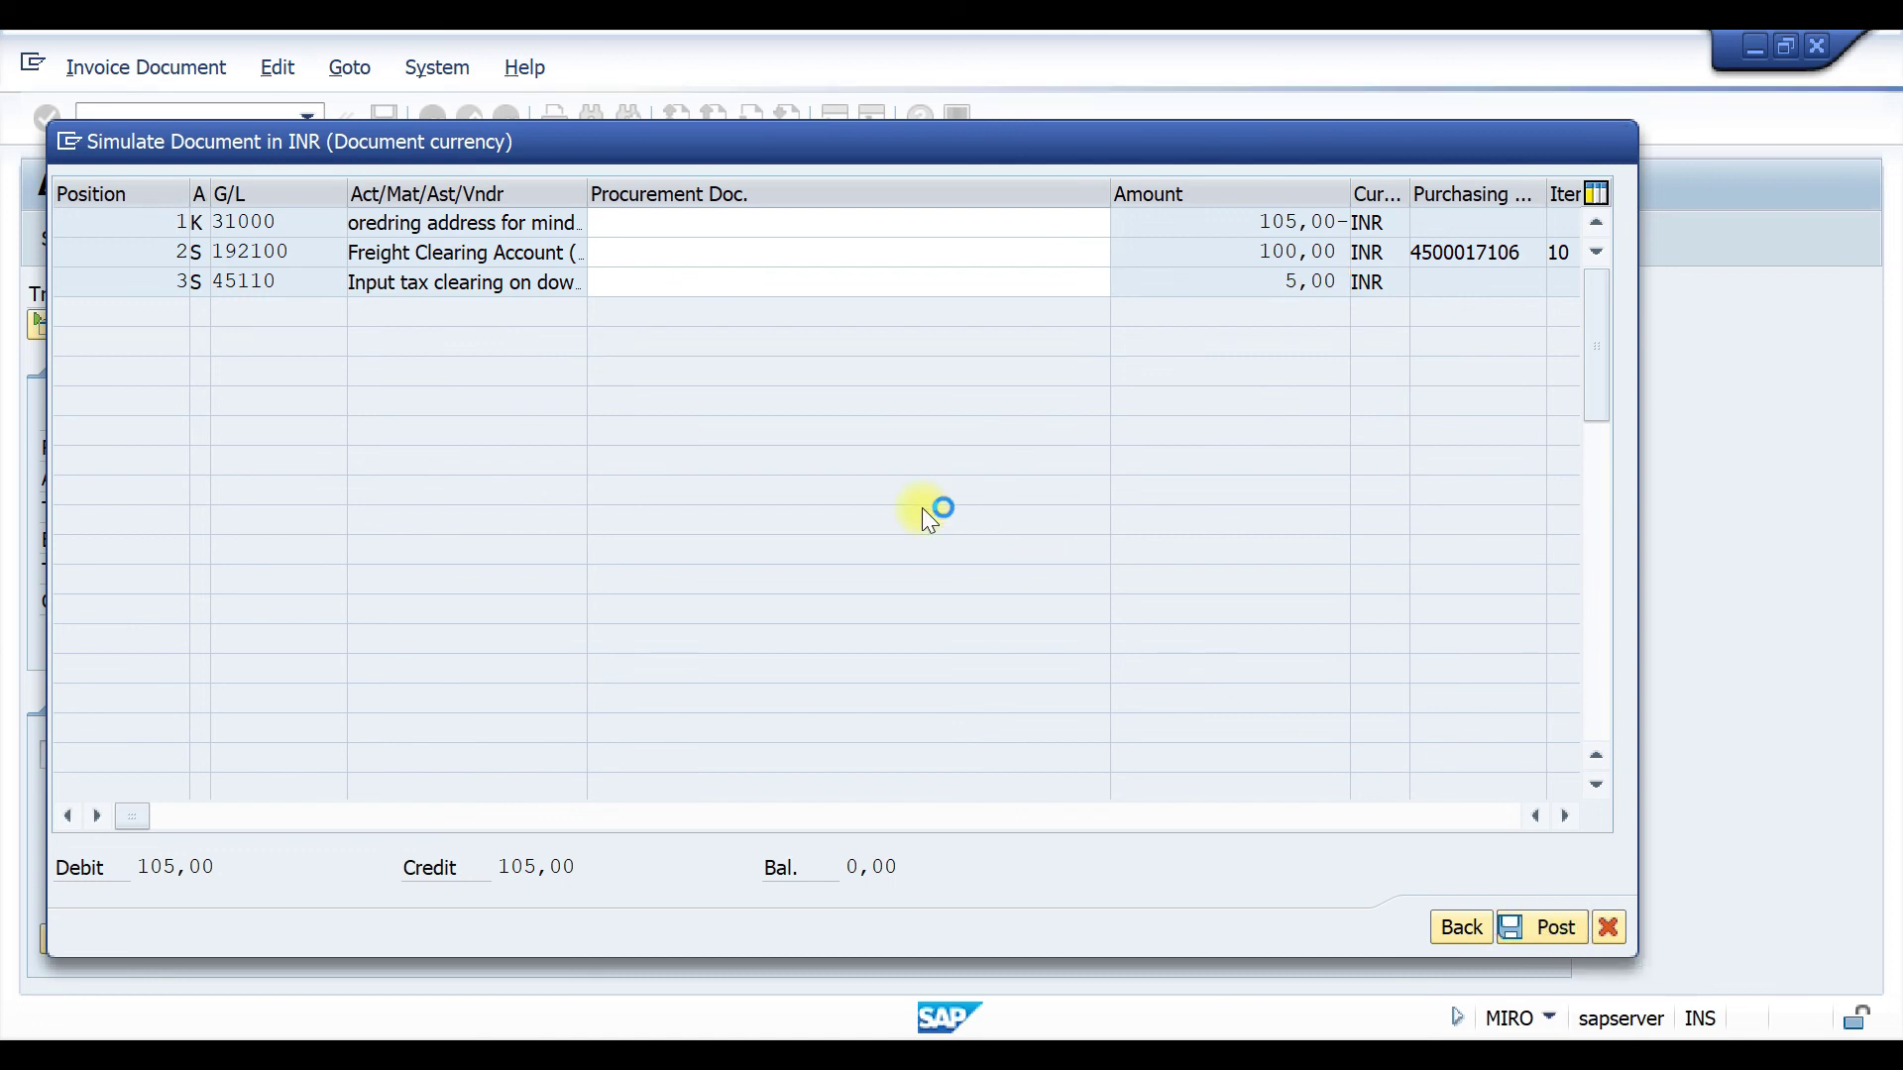